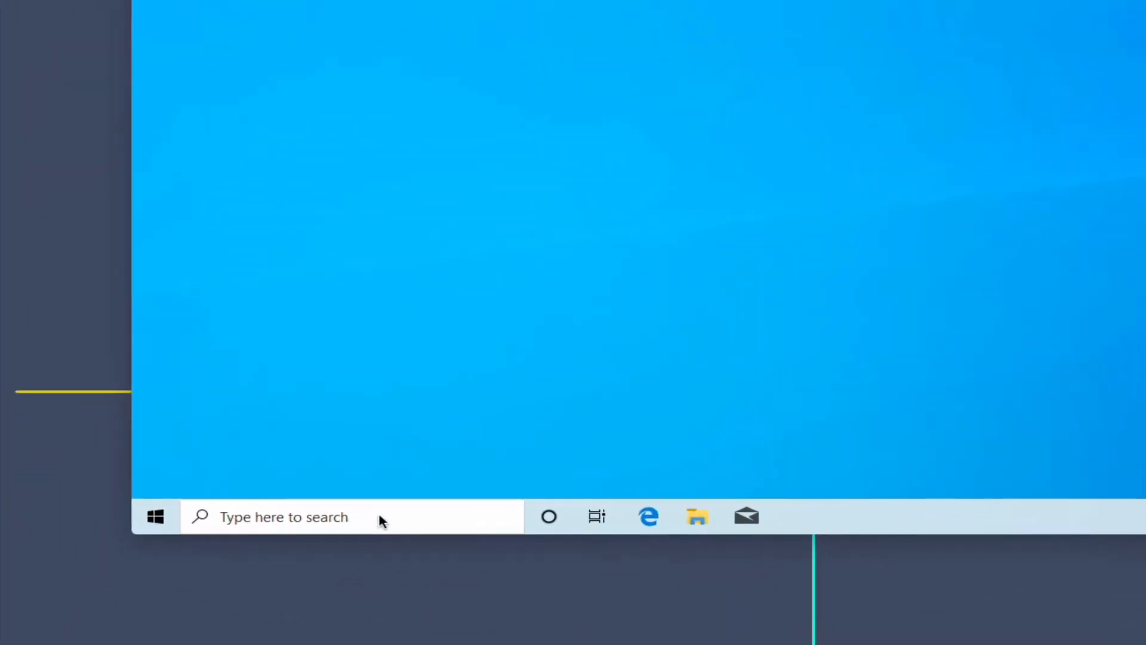
# - Open Command Prompt and run the python command to check for an existing Python installation
pyautogui.click(379, 516)
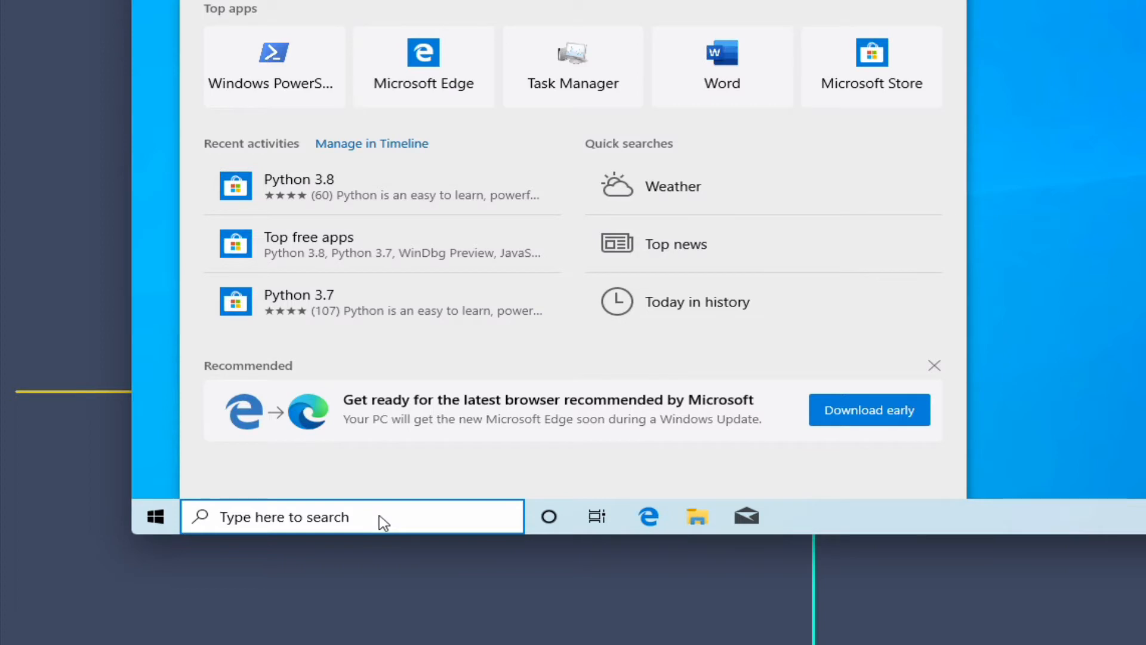
pyautogui.write('cmd')
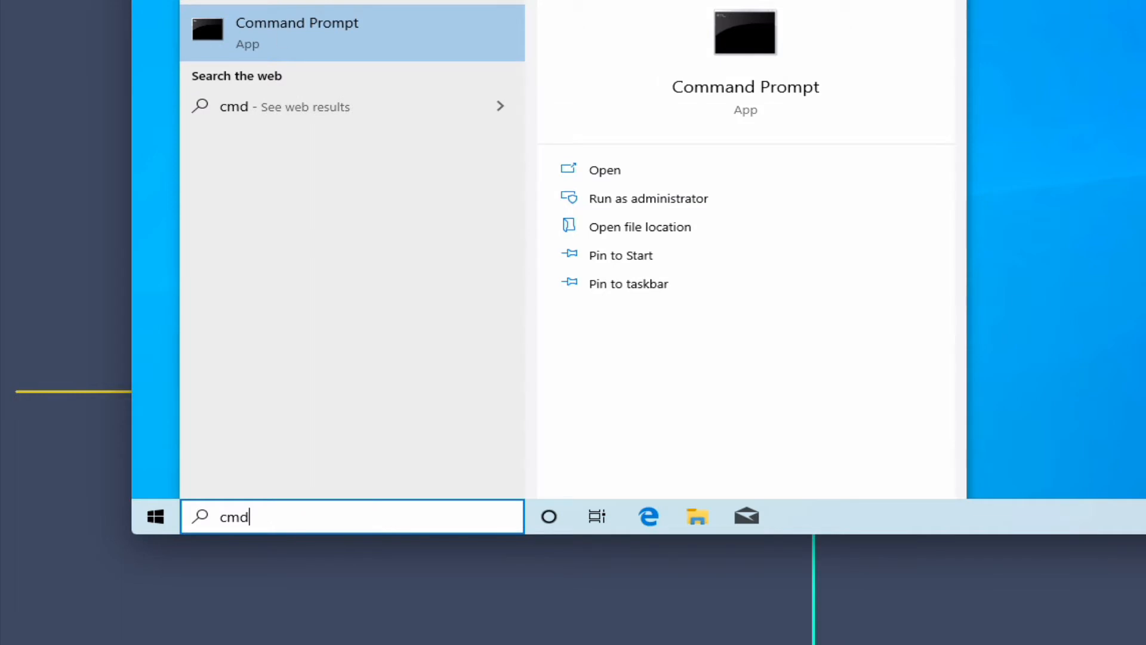
pyautogui.click(270, 31)
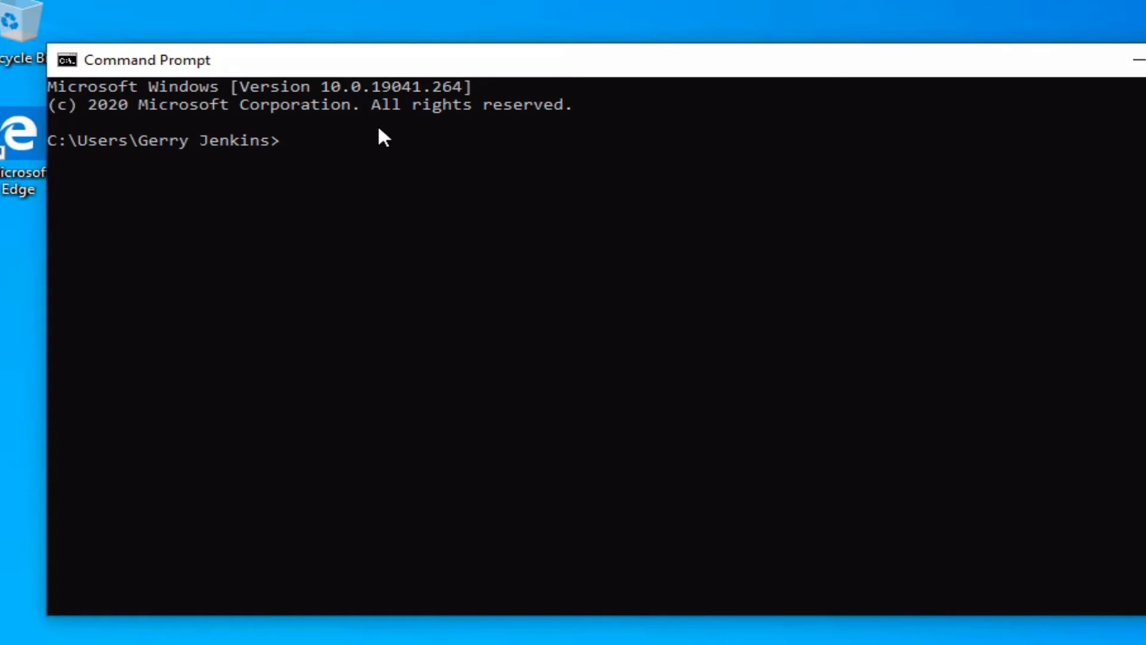
pyautogui.write('pytoh')
pyautogui.press('BackSpace')
pyautogui.press('BackSpace')
pyautogui.write('hon')
pyautogui.press('Return')
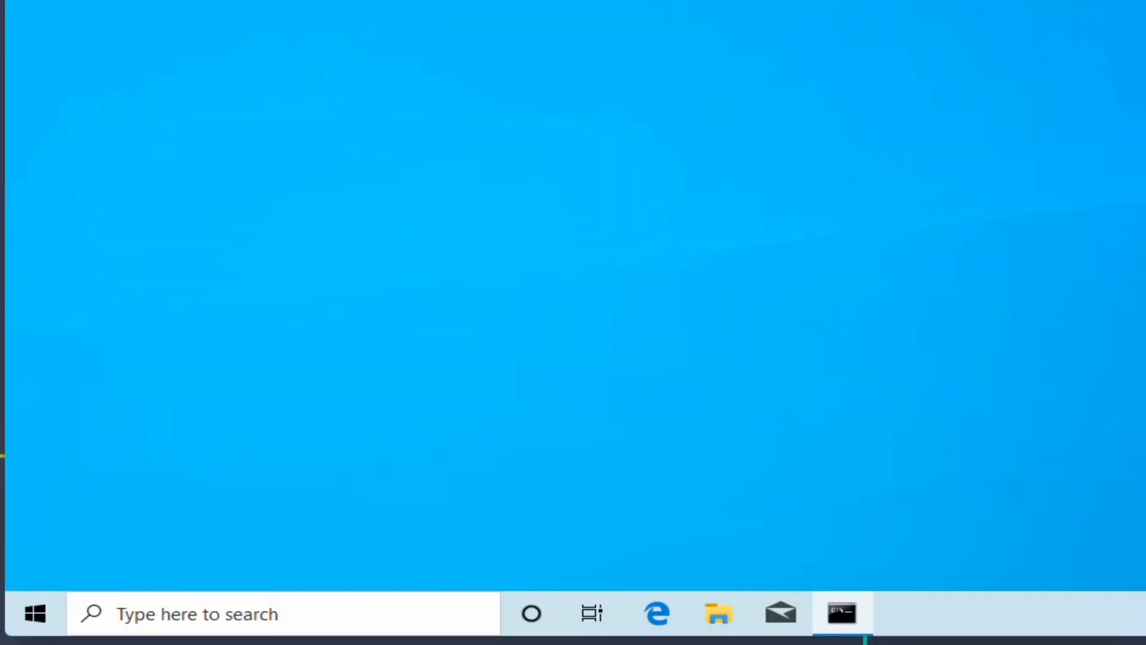
# - Search the Microsoft Store for python and view the Python 3.7 app page, closing the Store and Command Prompt when done
pyautogui.click(286, 618)
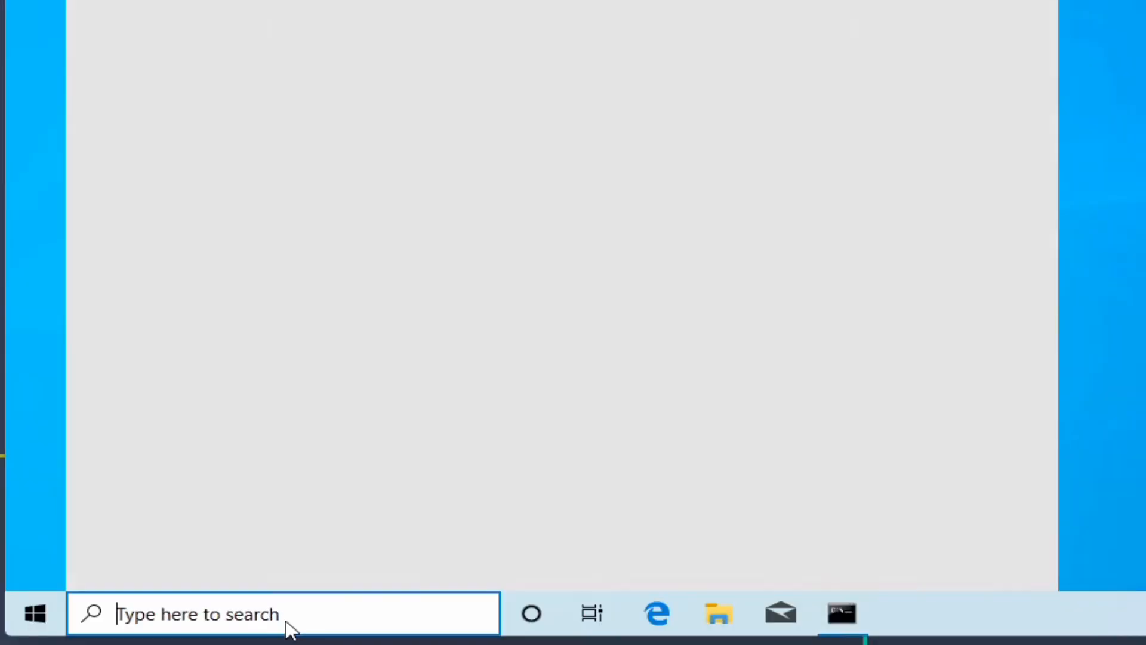
pyautogui.write('store')
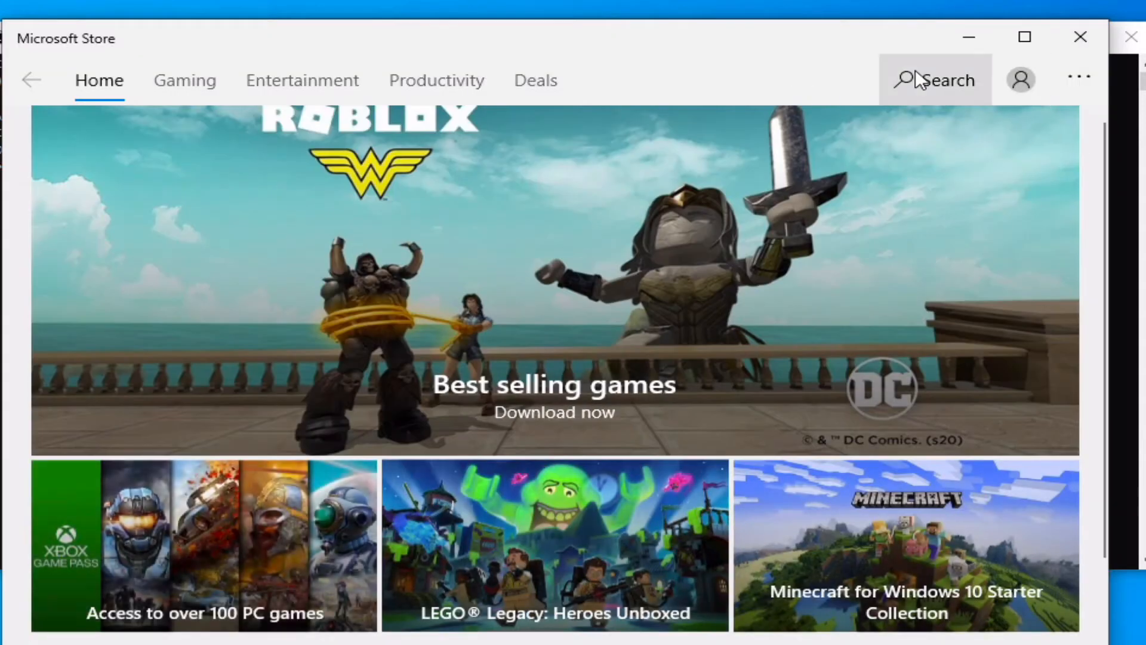
pyautogui.click(916, 72)
pyautogui.write('python')
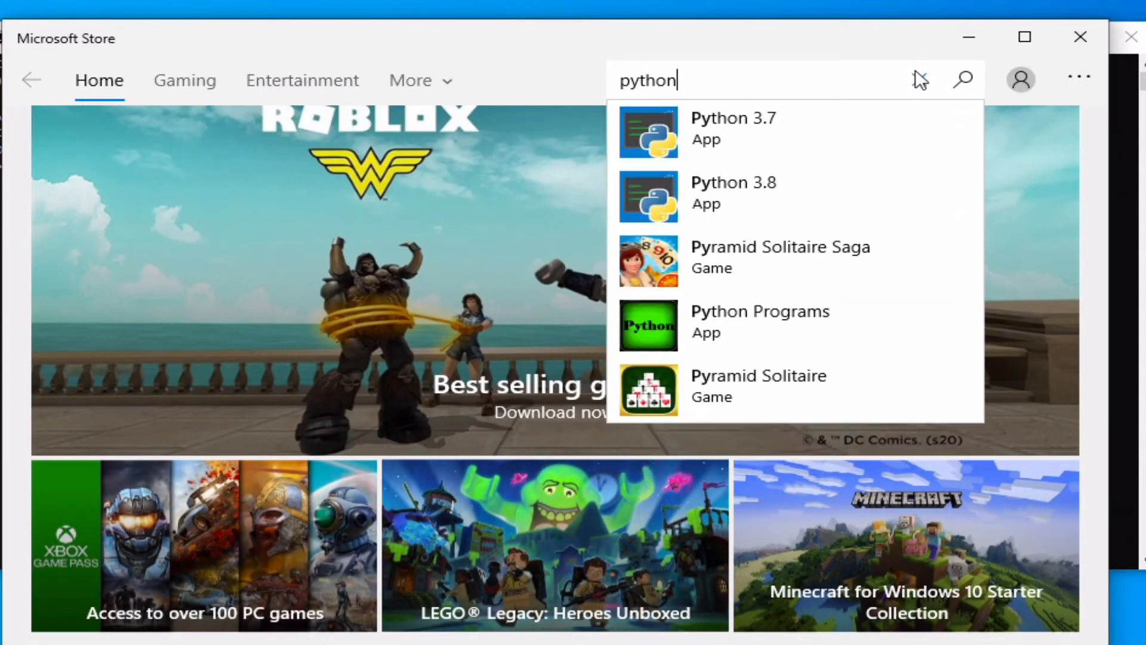
pyautogui.press('Return')
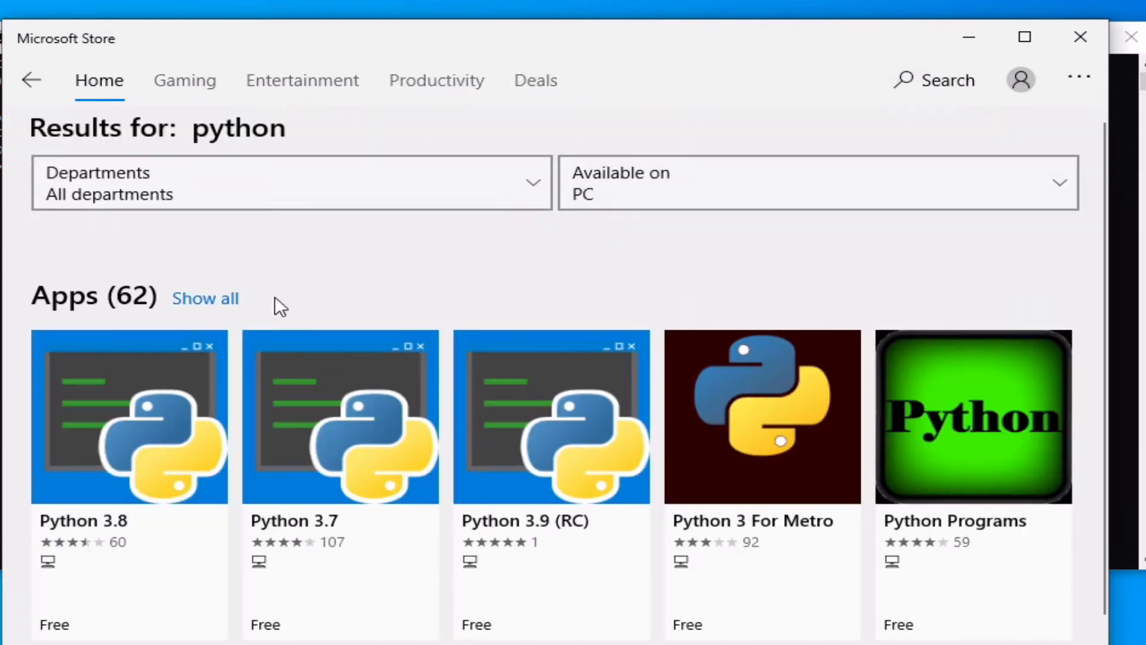
pyautogui.click(364, 555)
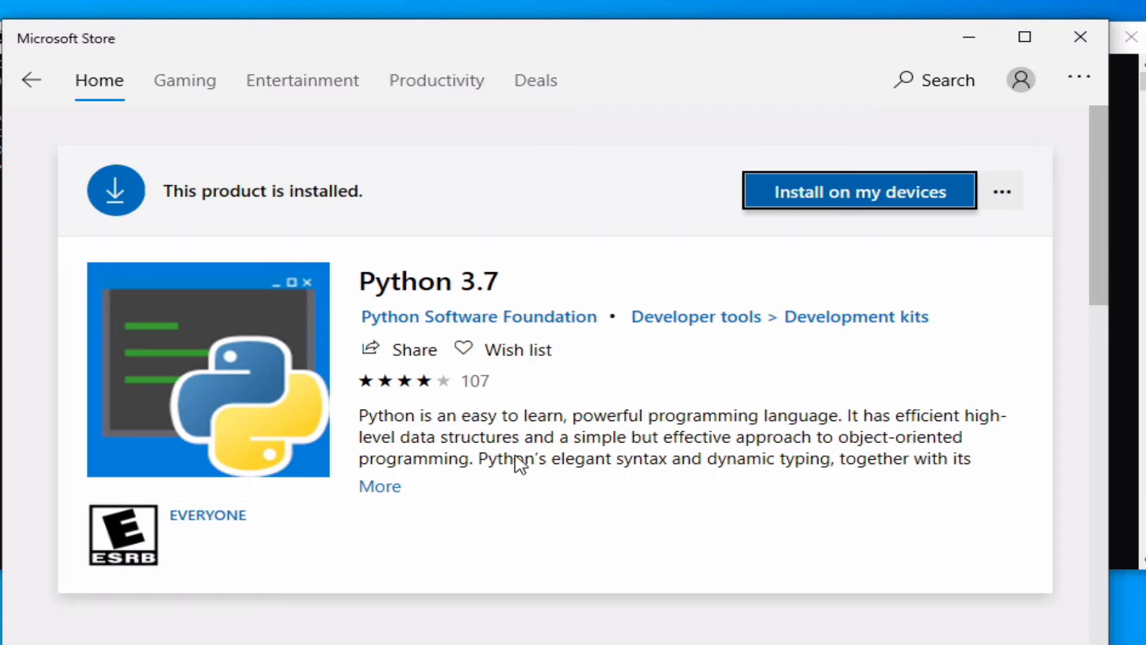
pyautogui.click(1084, 34)
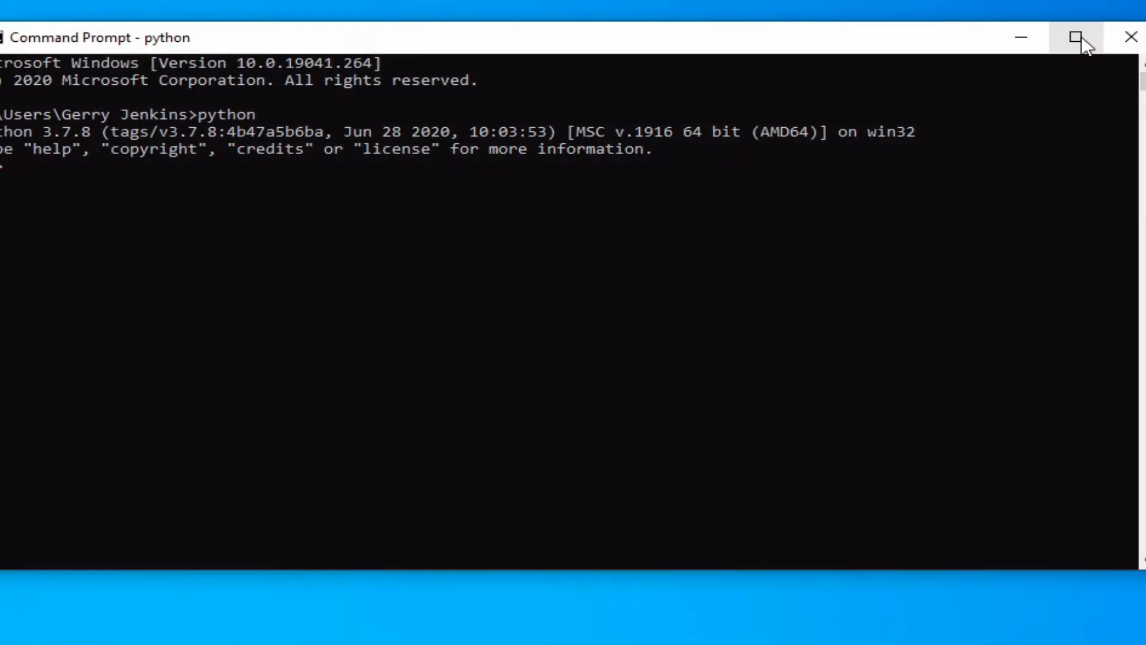
pyautogui.click(1133, 39)
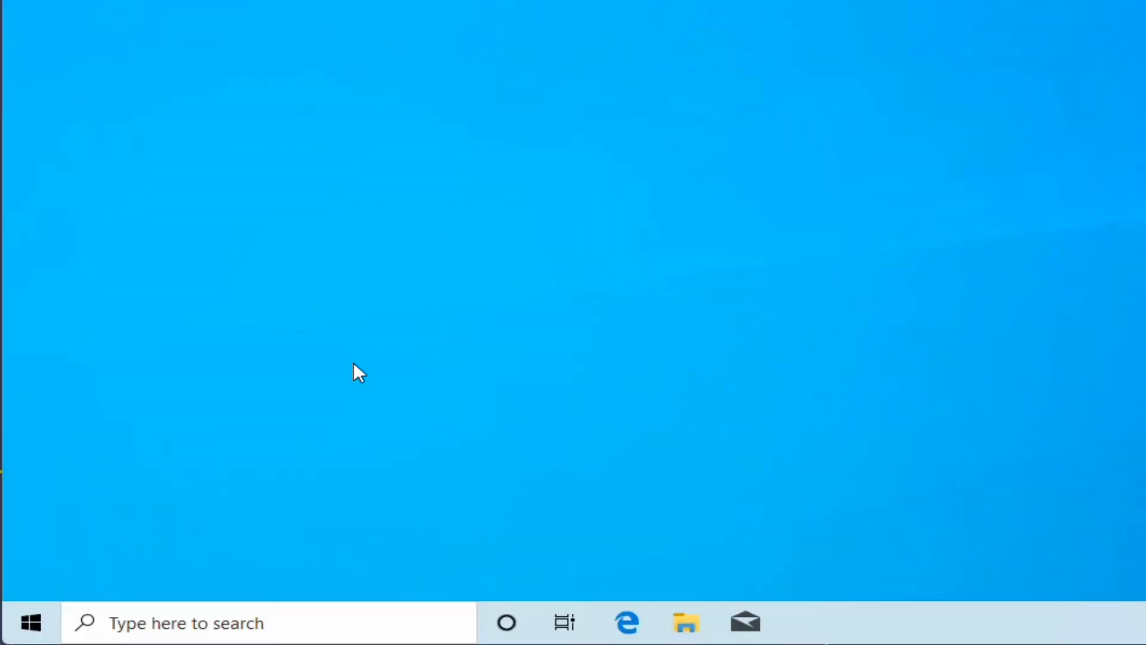
# - Uninstall Python 3.7 through the Add or remove programs settings and close Settings
pyautogui.click(180, 624)
pyautogui.write('app')
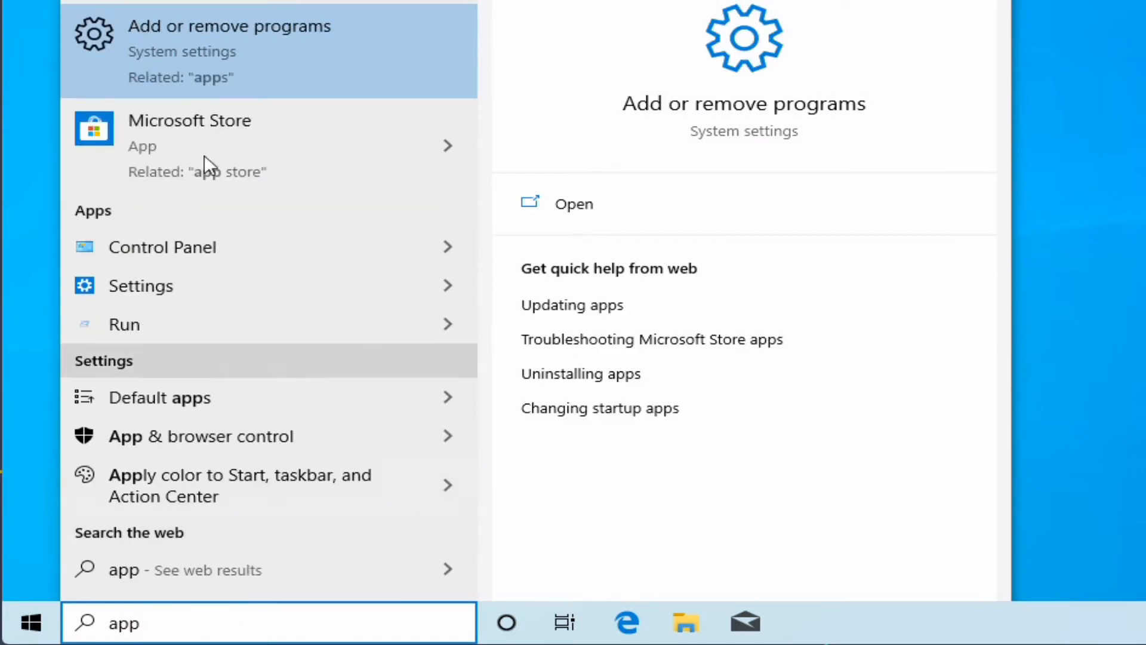
pyautogui.click(205, 62)
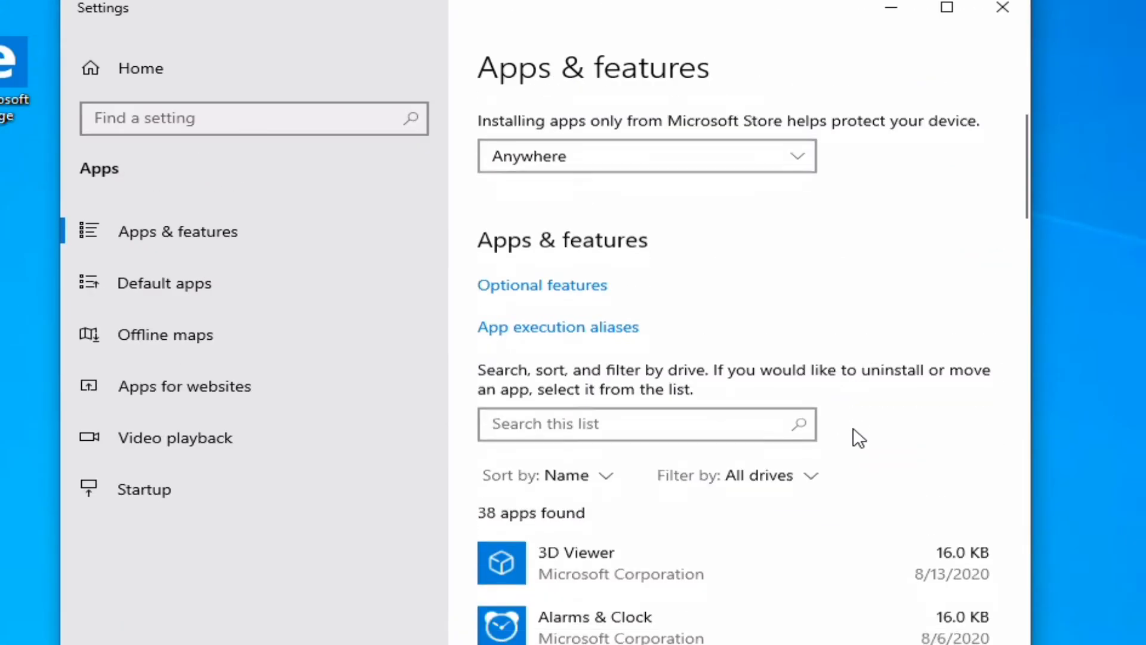
pyautogui.scroll(-5, 857, 435)
pyautogui.scroll(-15, 854, 426)
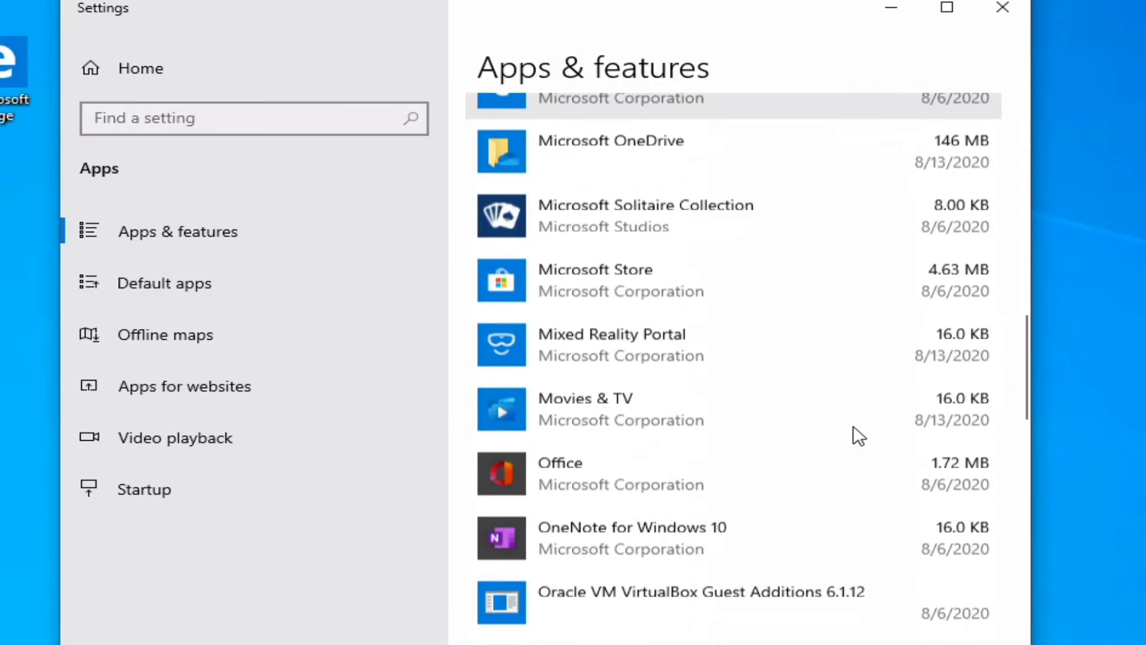
pyautogui.scroll(-2, 858, 436)
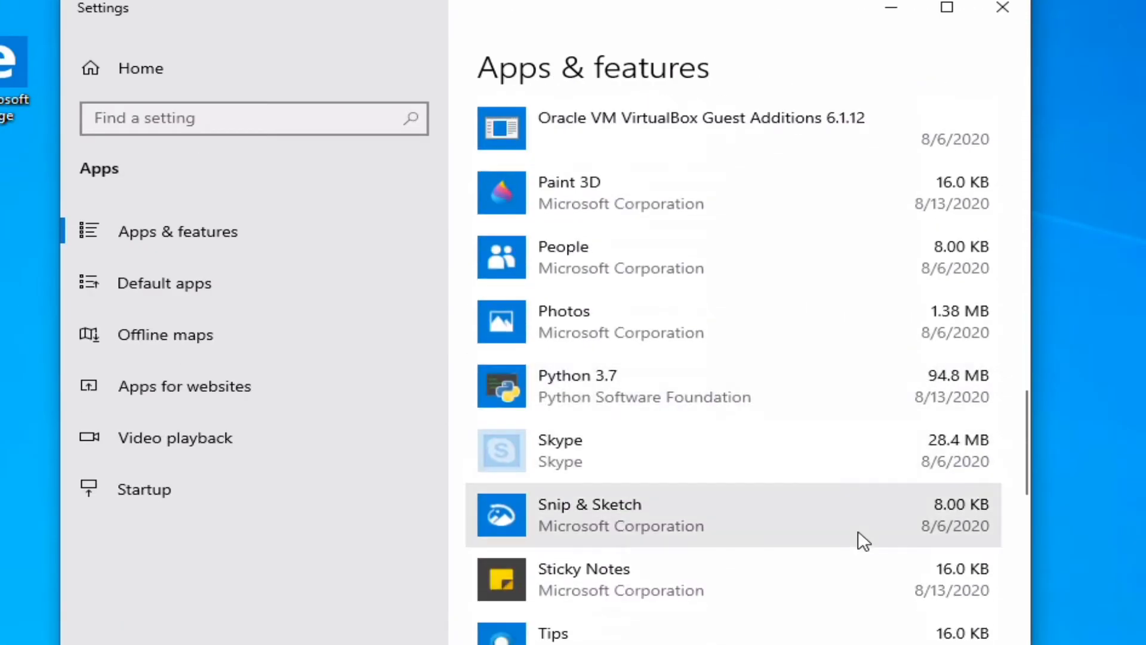
pyautogui.click(633, 396)
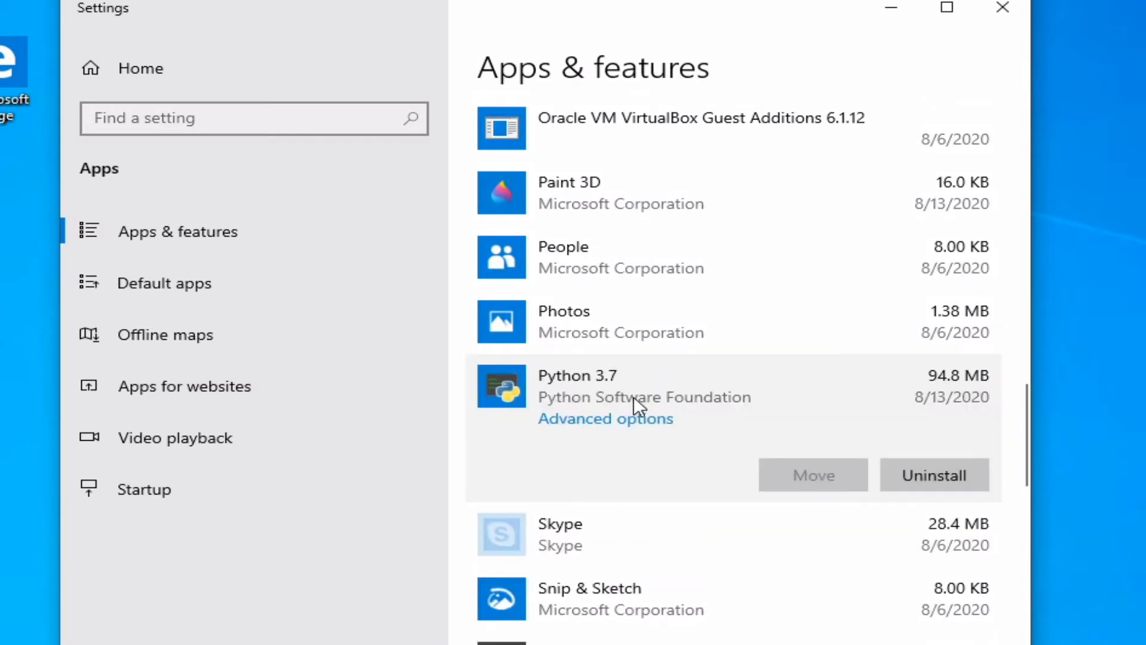
pyautogui.click(940, 476)
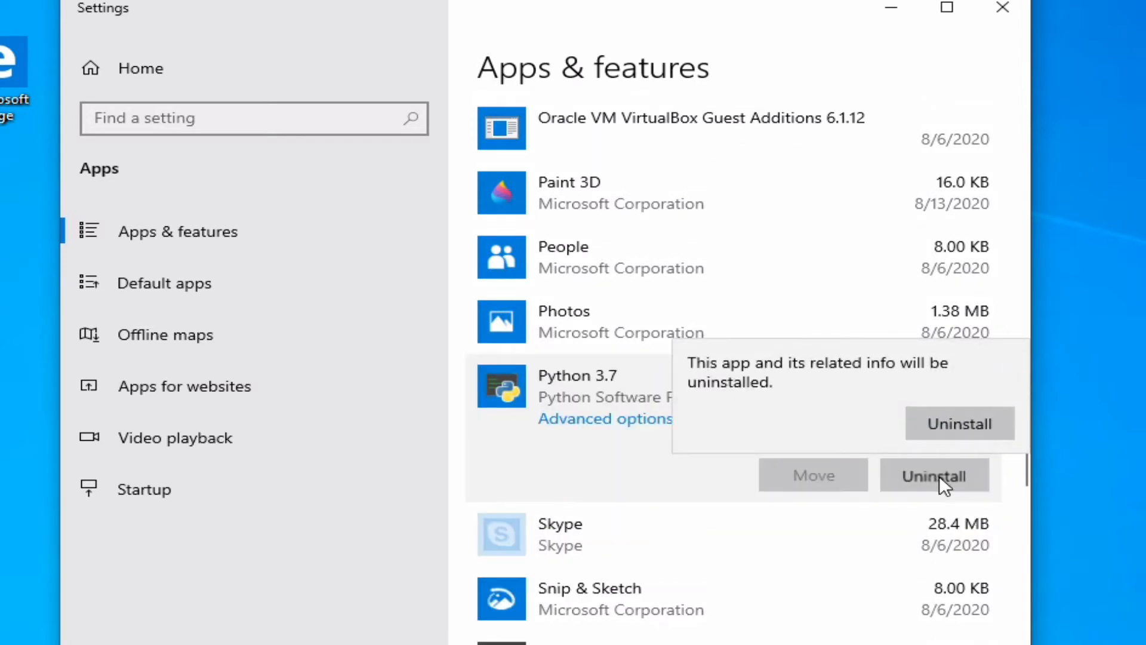
pyautogui.click(948, 420)
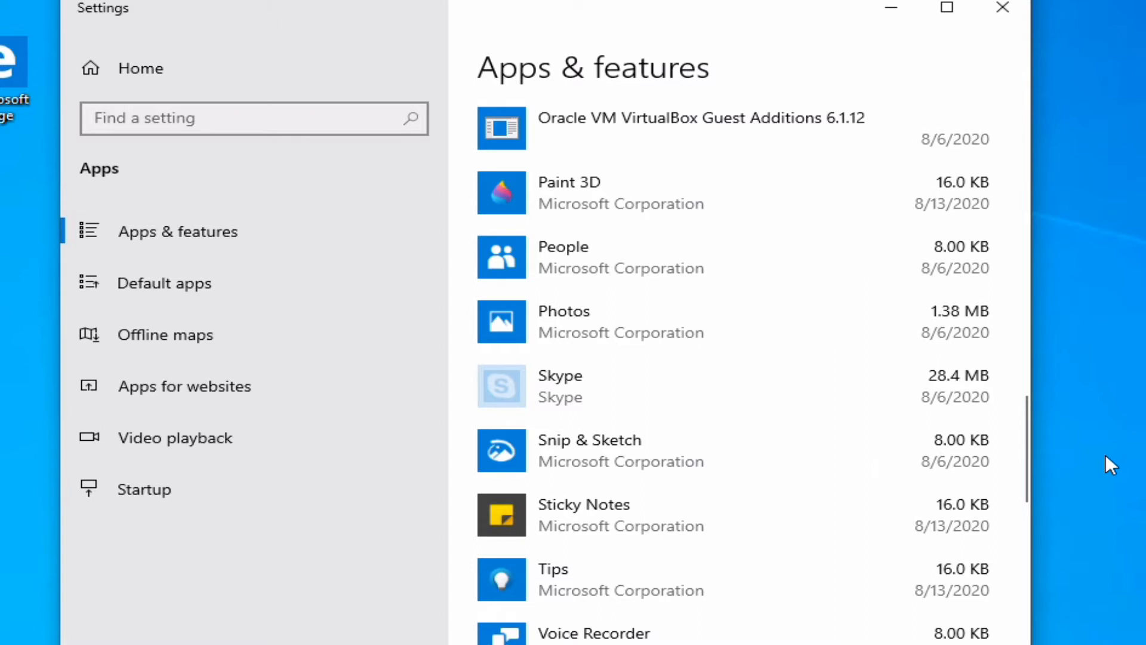
pyautogui.click(1015, 12)
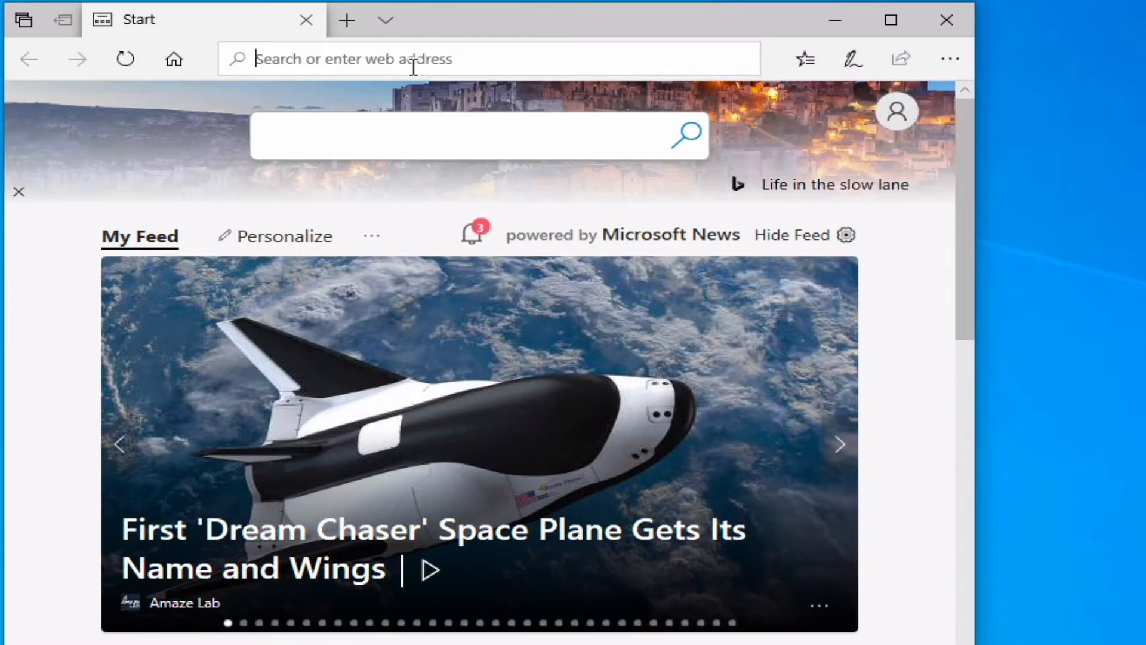
# - Go to the python.org website in Microsoft Edge
pyautogui.write('python.org')
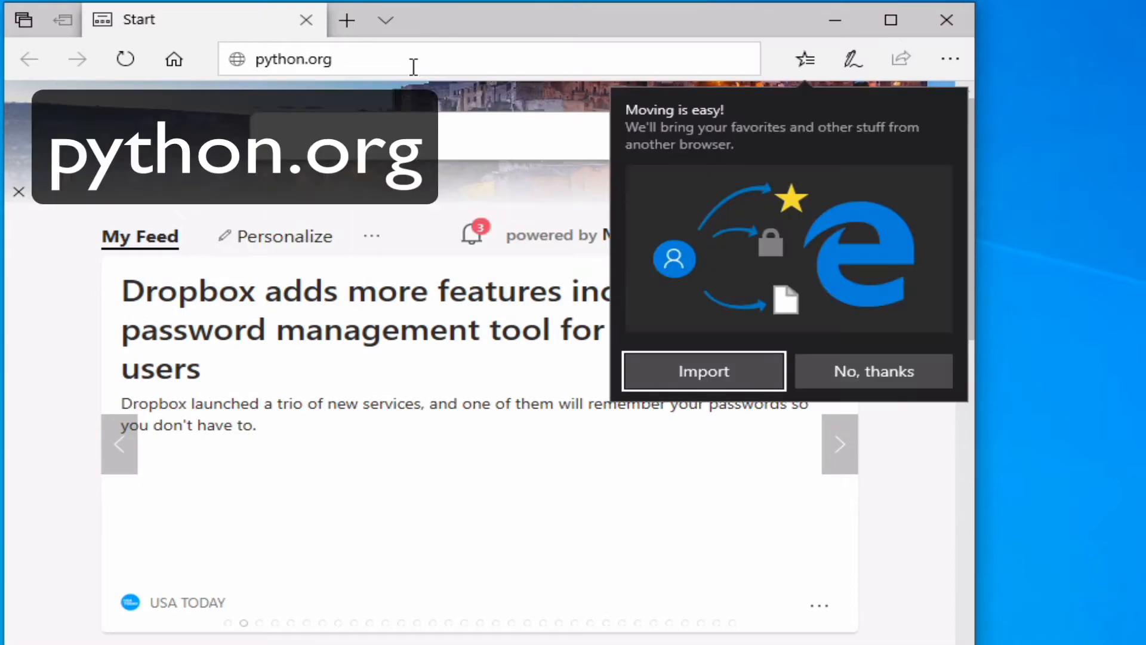
pyautogui.press('Return')
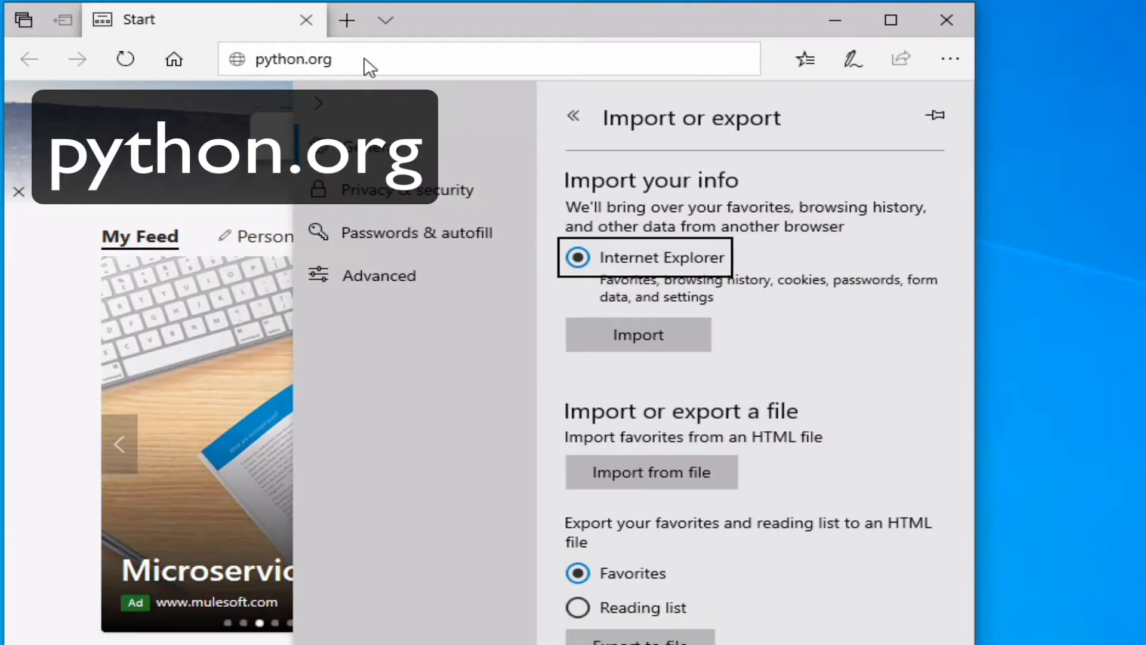
pyautogui.click(364, 59)
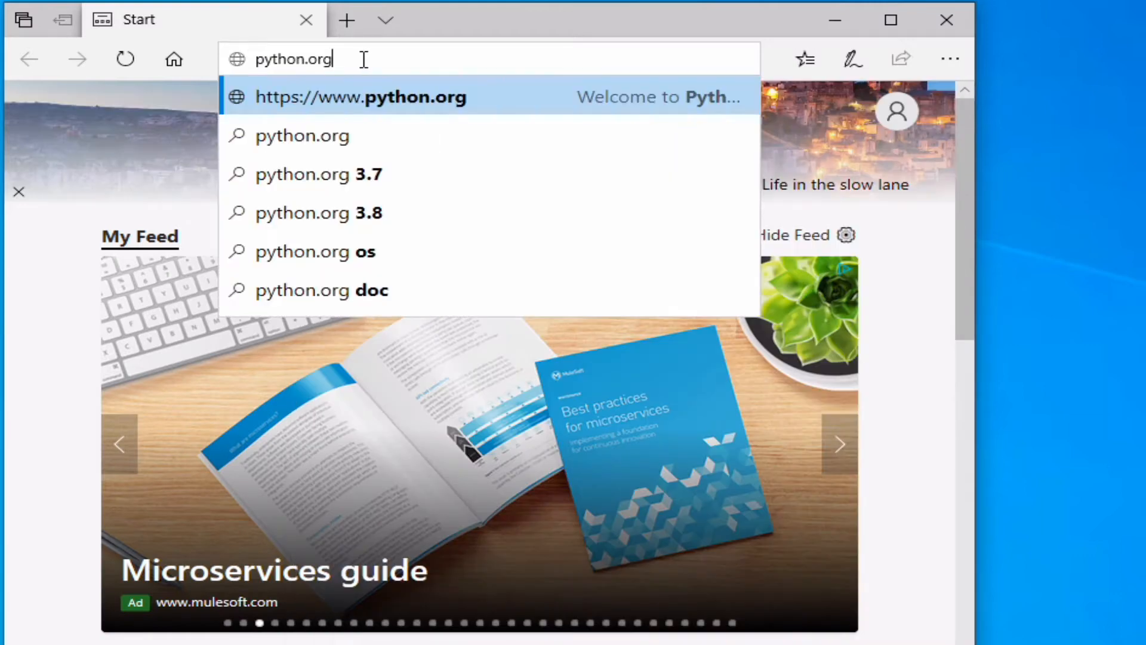
pyautogui.press('Return')
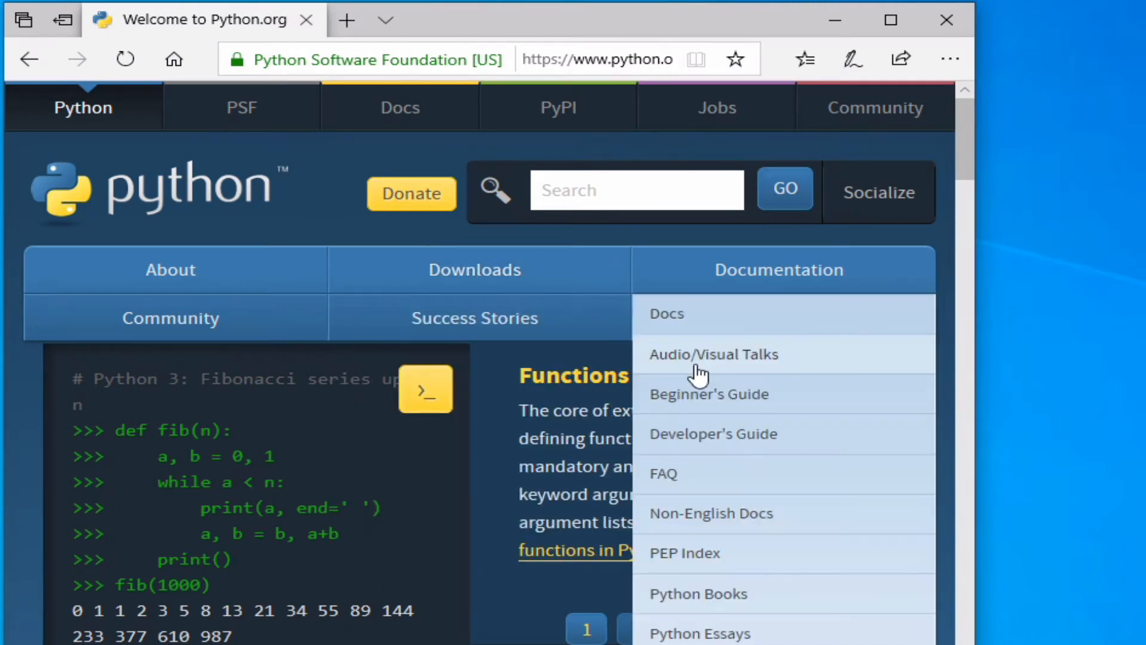
# - Download the Python 3.8.5 installer for Windows from the site's downloads and run it
pyautogui.moveTo(594, 264)
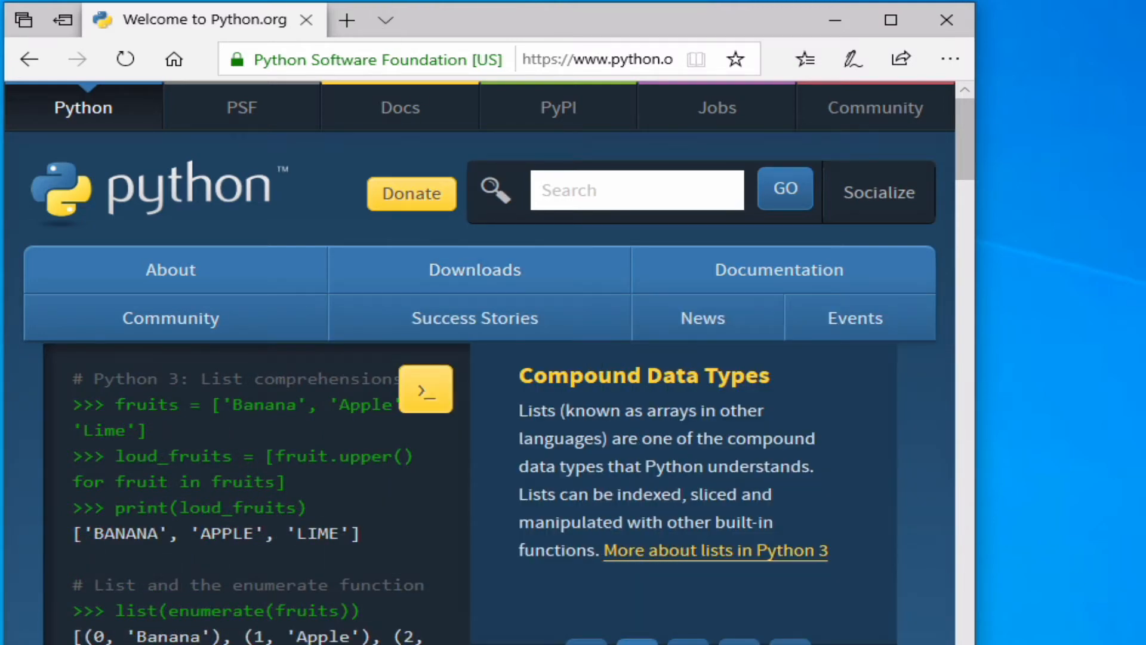
pyautogui.press('super+Up')
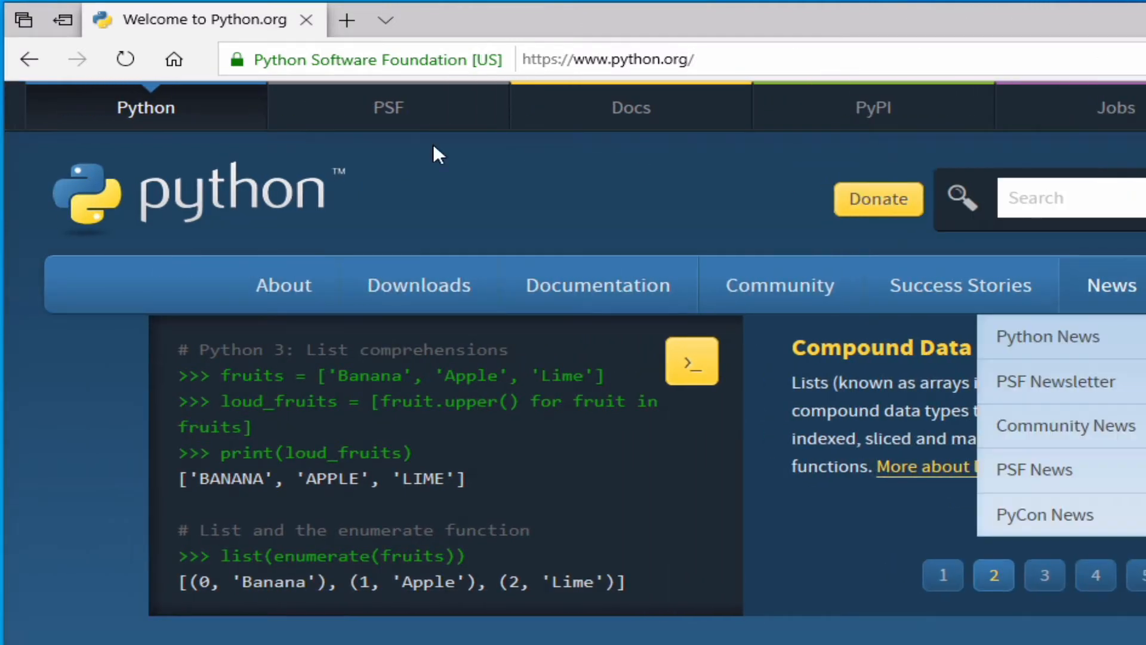
pyautogui.moveTo(401, 287)
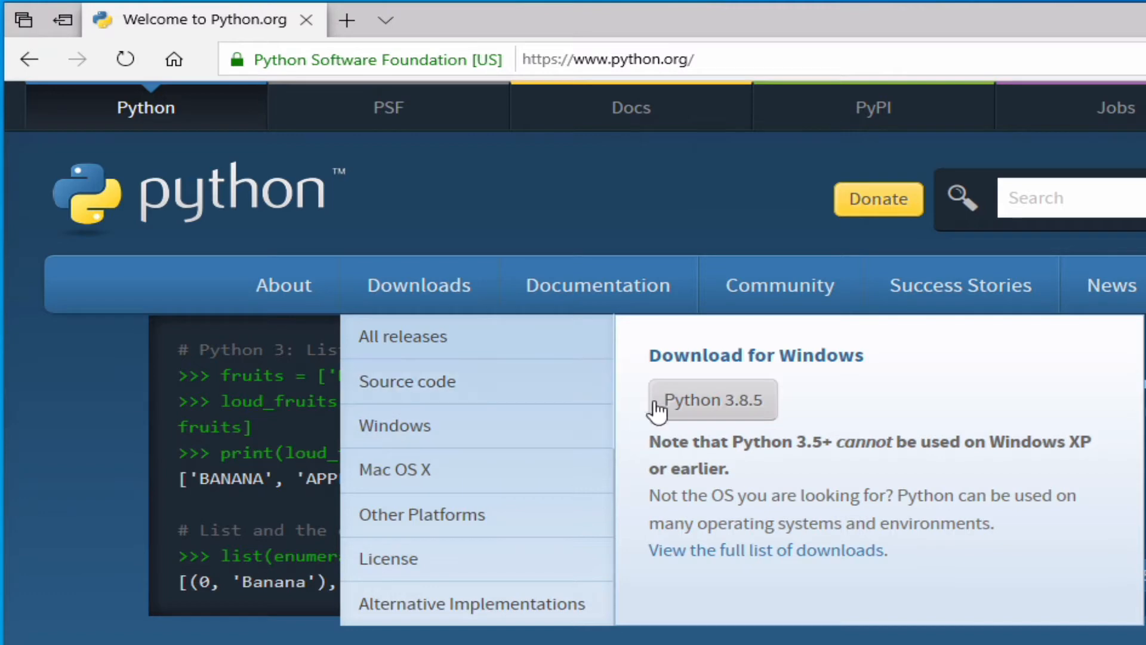
pyautogui.click(734, 407)
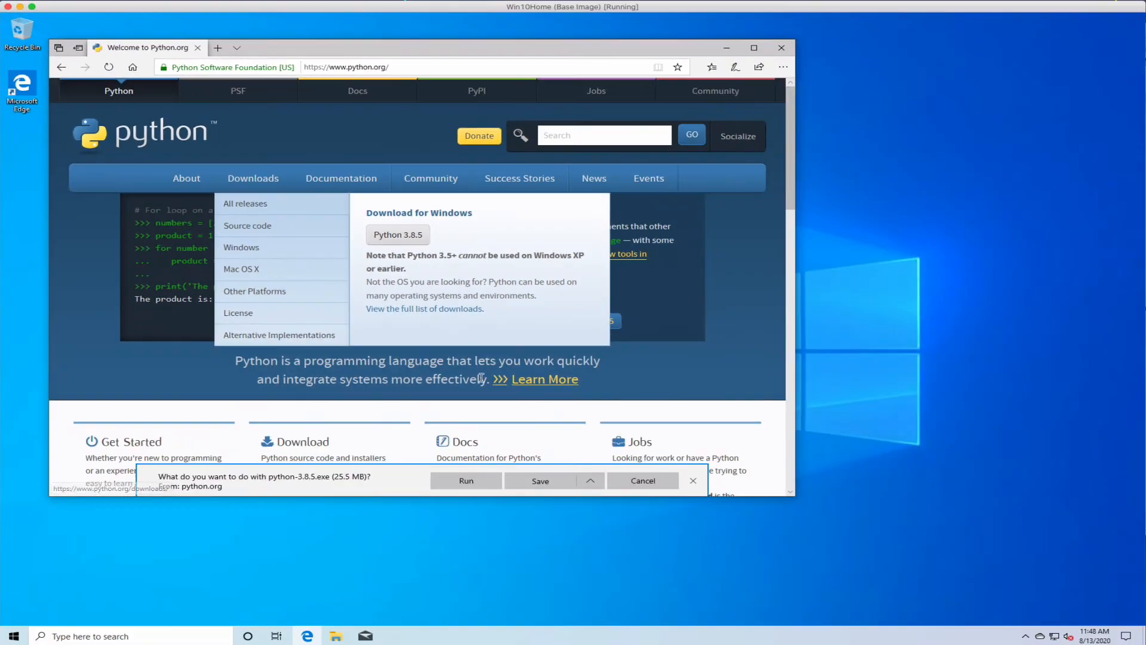
pyautogui.click(469, 482)
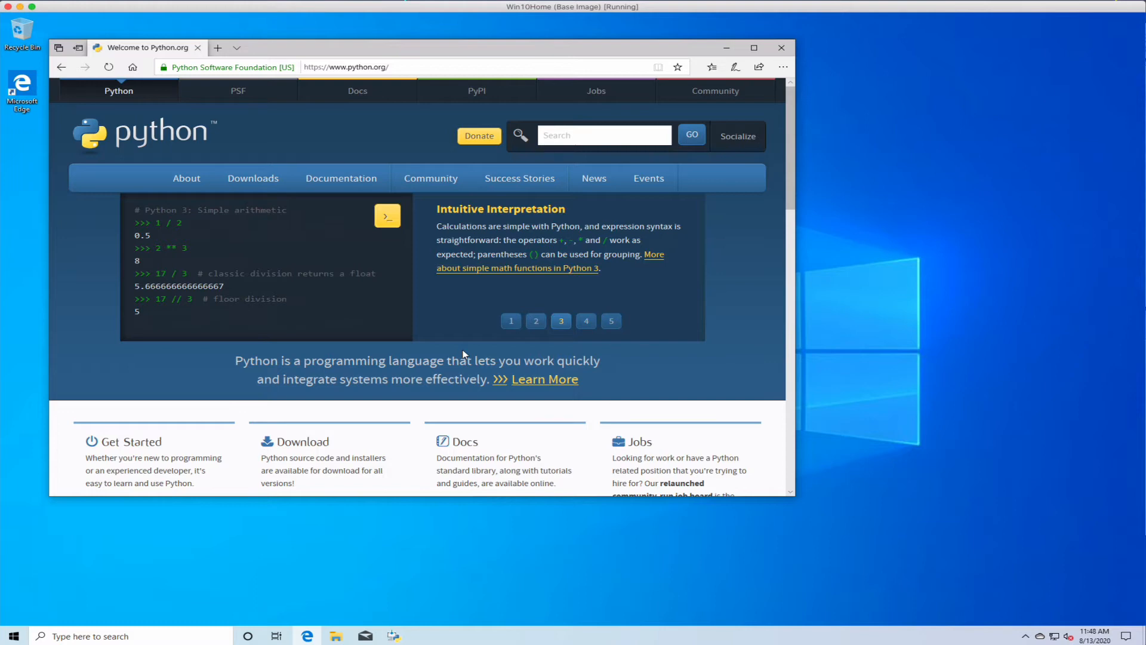
# - Close the browser and install Python 3.8.5 with default settings, adding Python 3.8 to PATH and allowing the installer to make changes
pyautogui.moveTo(287, 54); pyautogui.dragTo(367, 89)
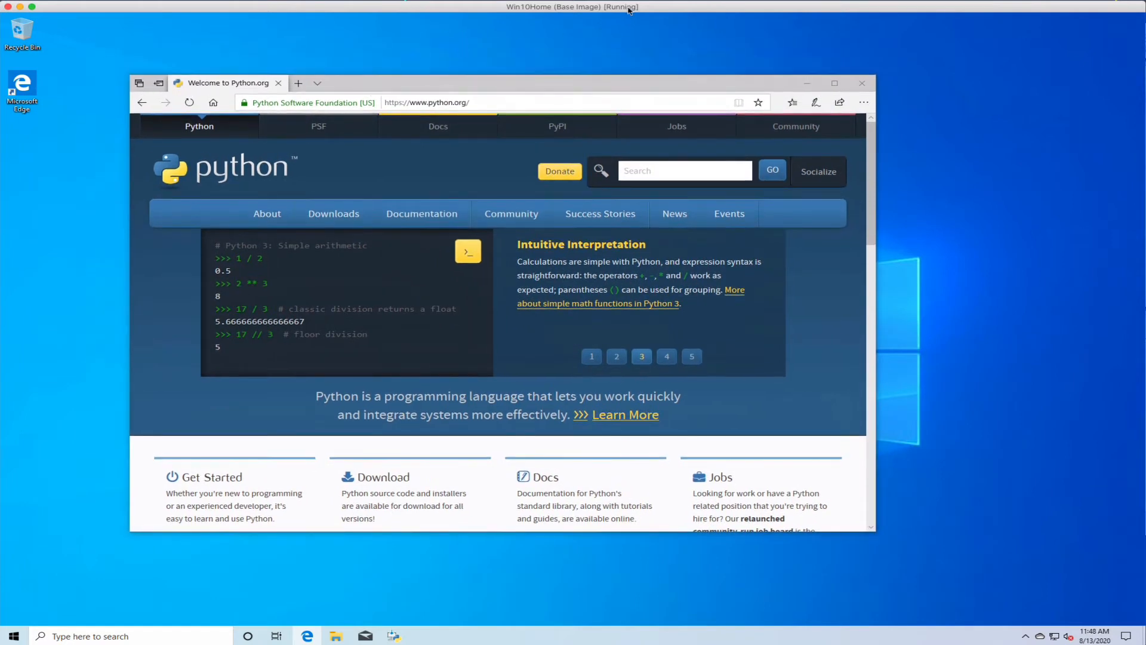
pyautogui.click(862, 83)
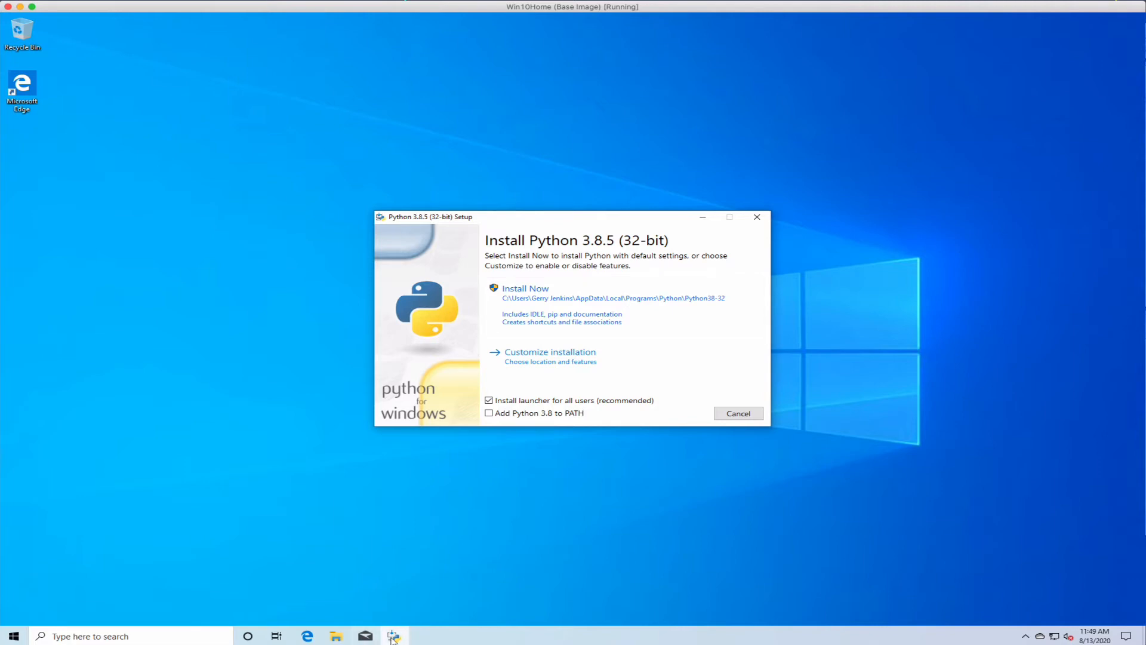
pyautogui.moveTo(397, 634)
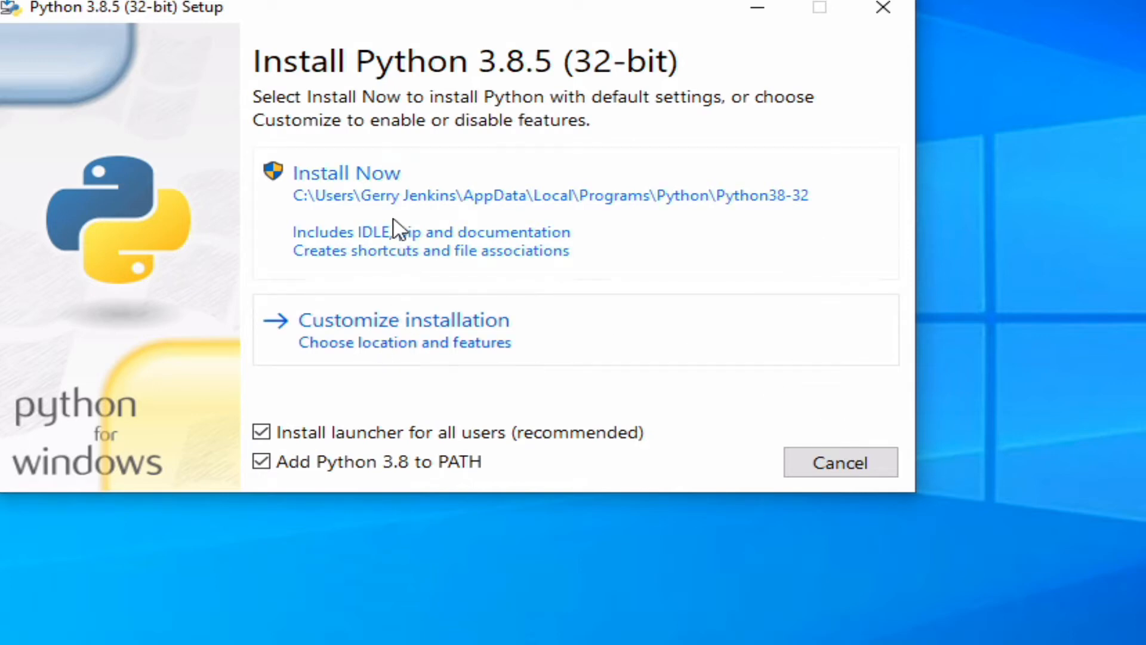
pyautogui.click(361, 180)
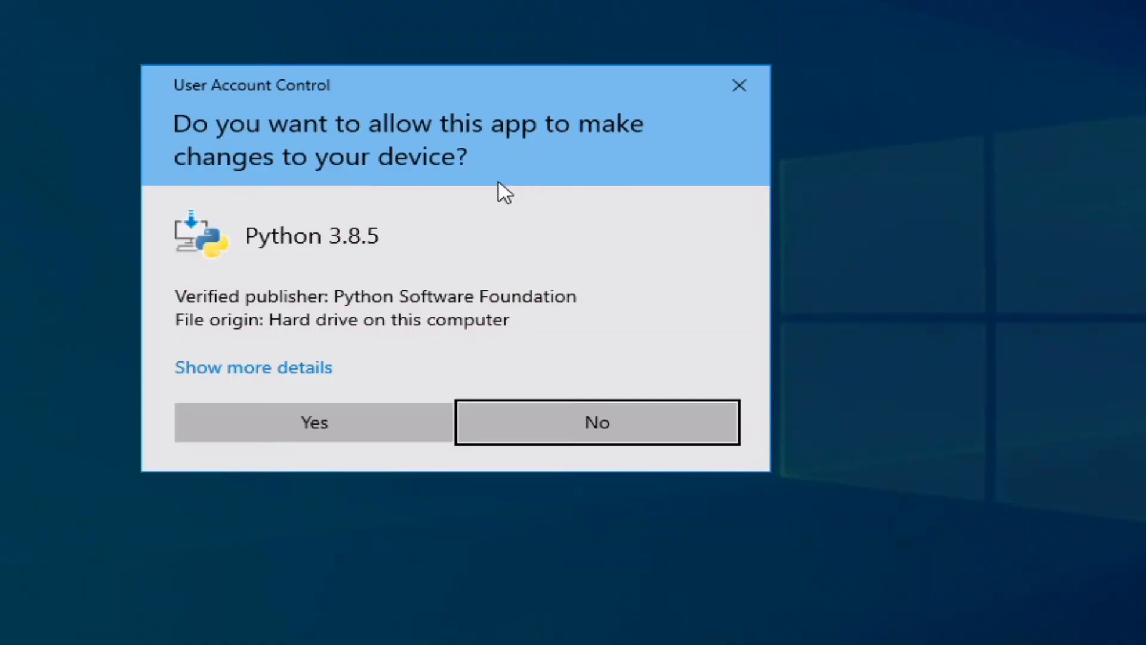
pyautogui.click(320, 418)
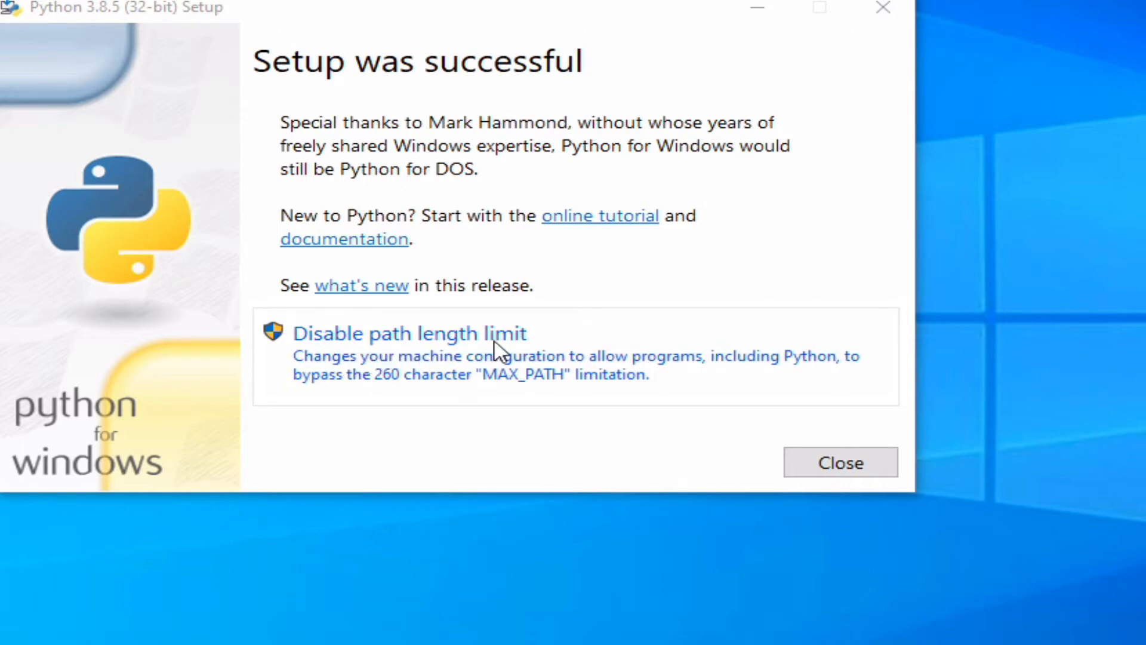
# - Disable the path length limit from the finished Python setup and allow the change to the device
pyautogui.click(361, 364)
pyautogui.click(359, 355)
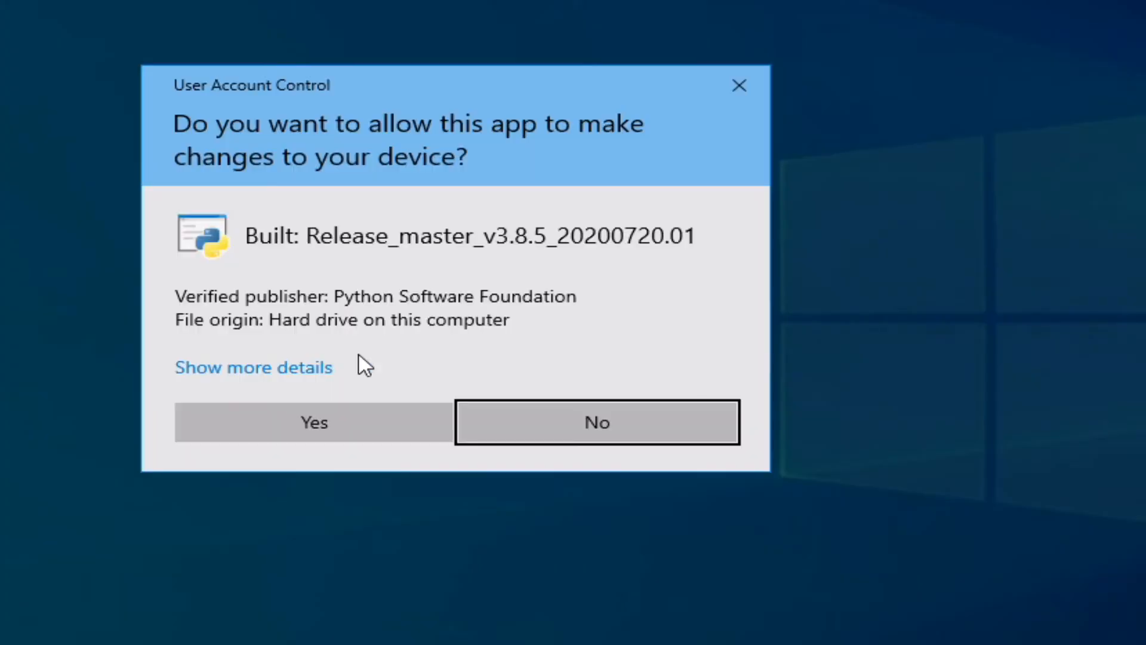
pyautogui.click(346, 426)
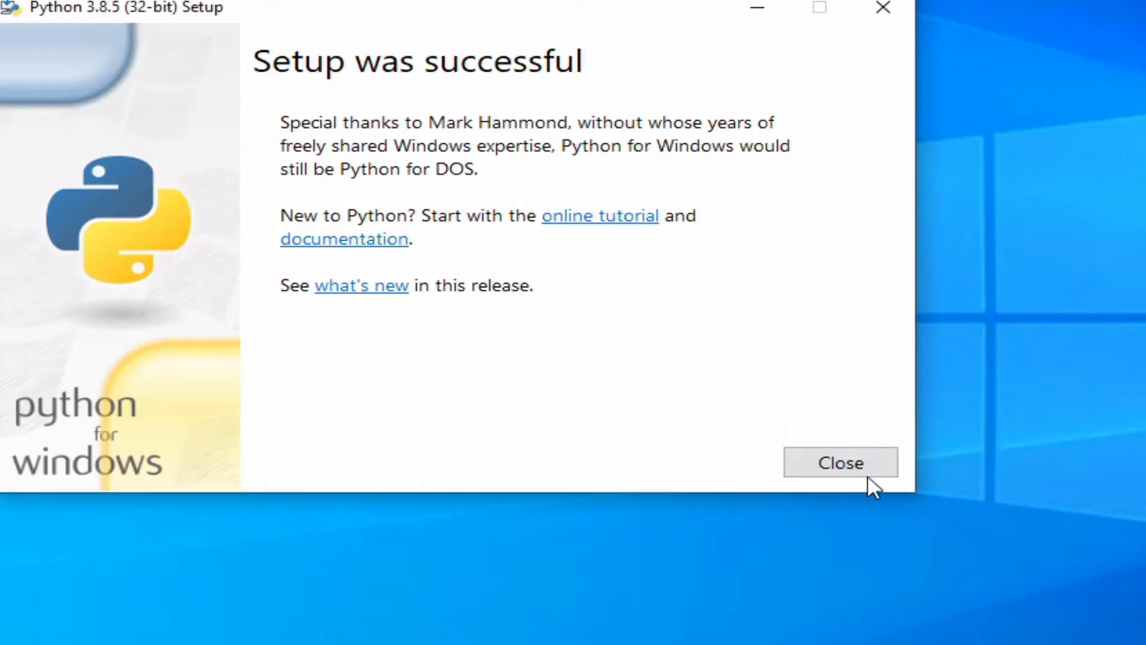
# - Close the finished Python setup and open Command Prompt
pyautogui.click(867, 468)
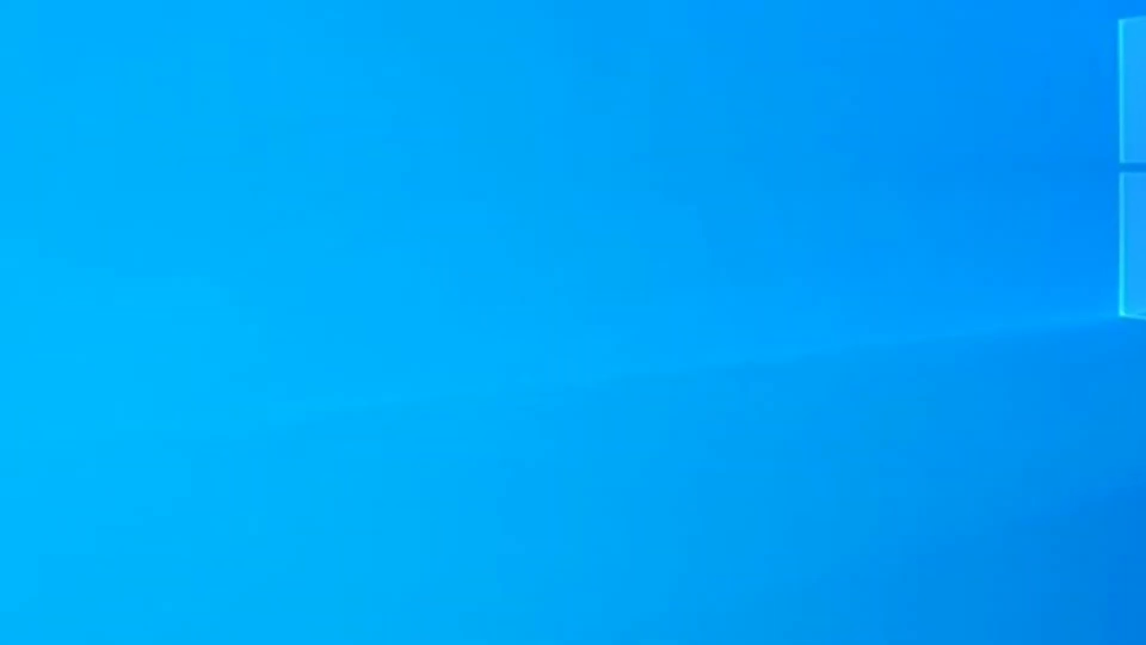
pyautogui.click(253, 619)
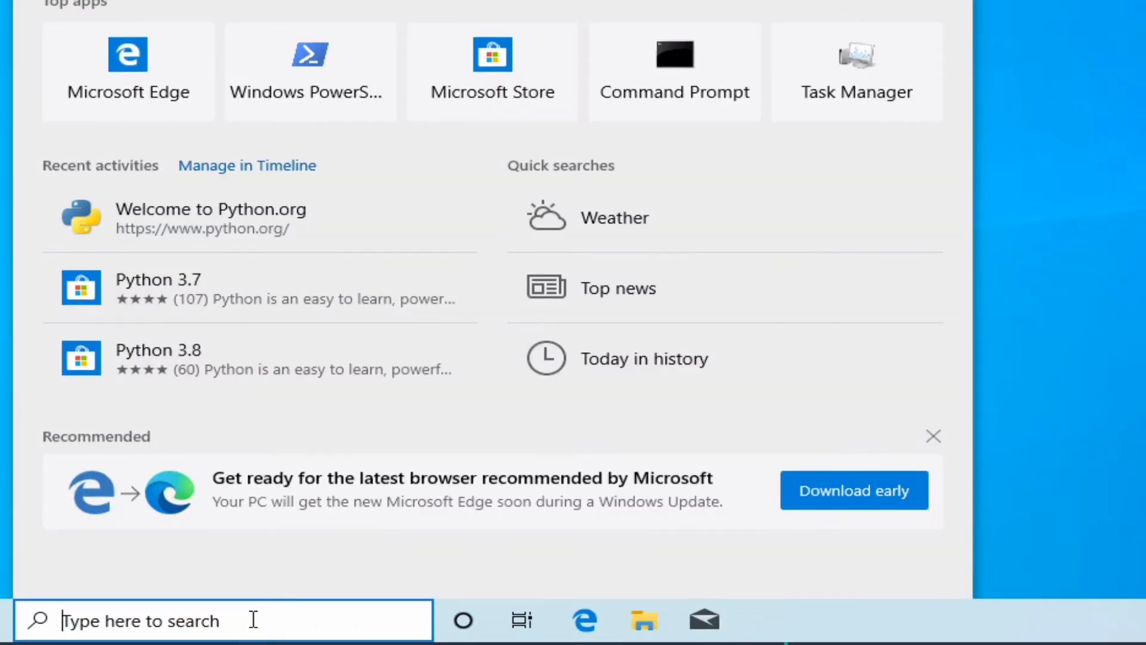
pyautogui.write('cm')
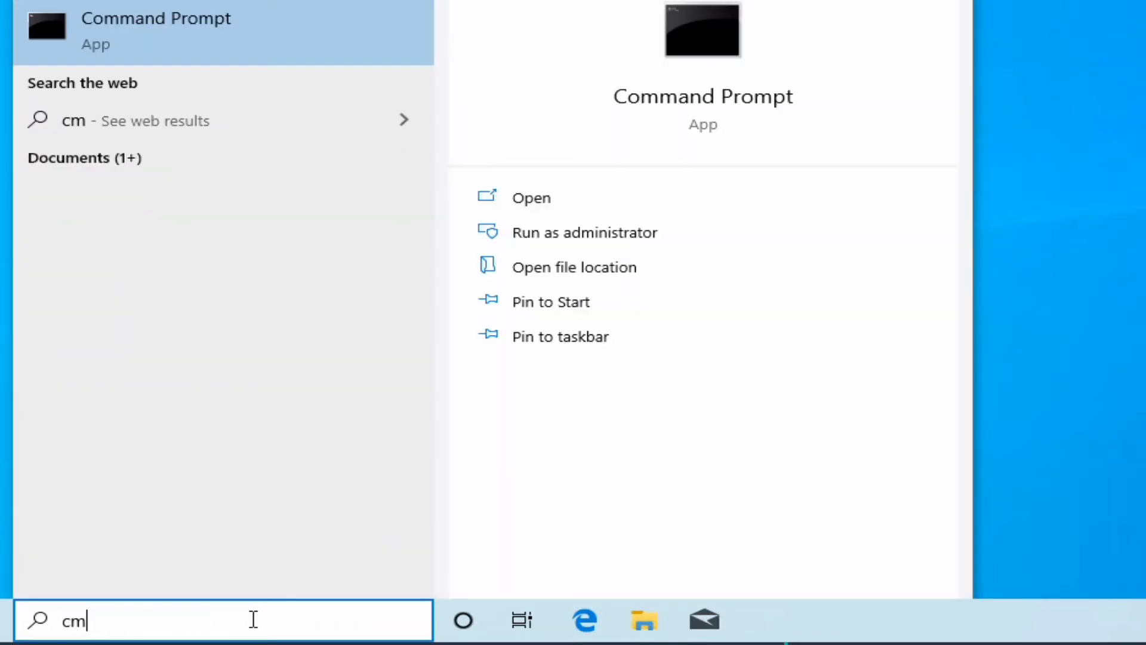
pyautogui.click(244, 43)
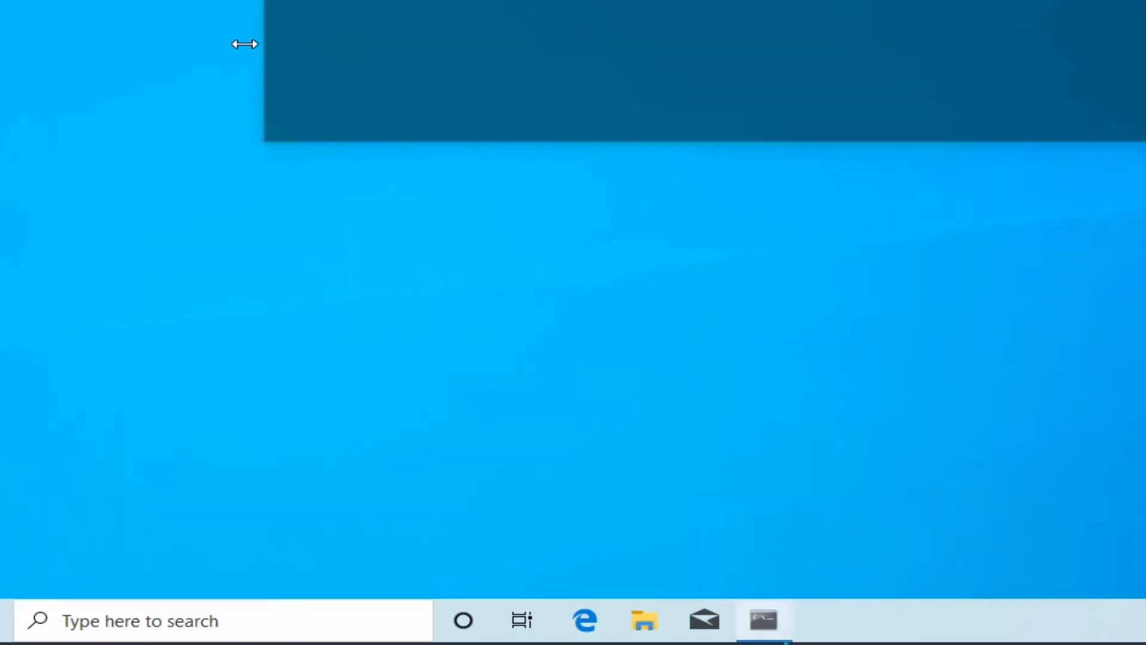
# - Check the installed Python version with "python --version" and close Command Prompt
pyautogui.write('py')
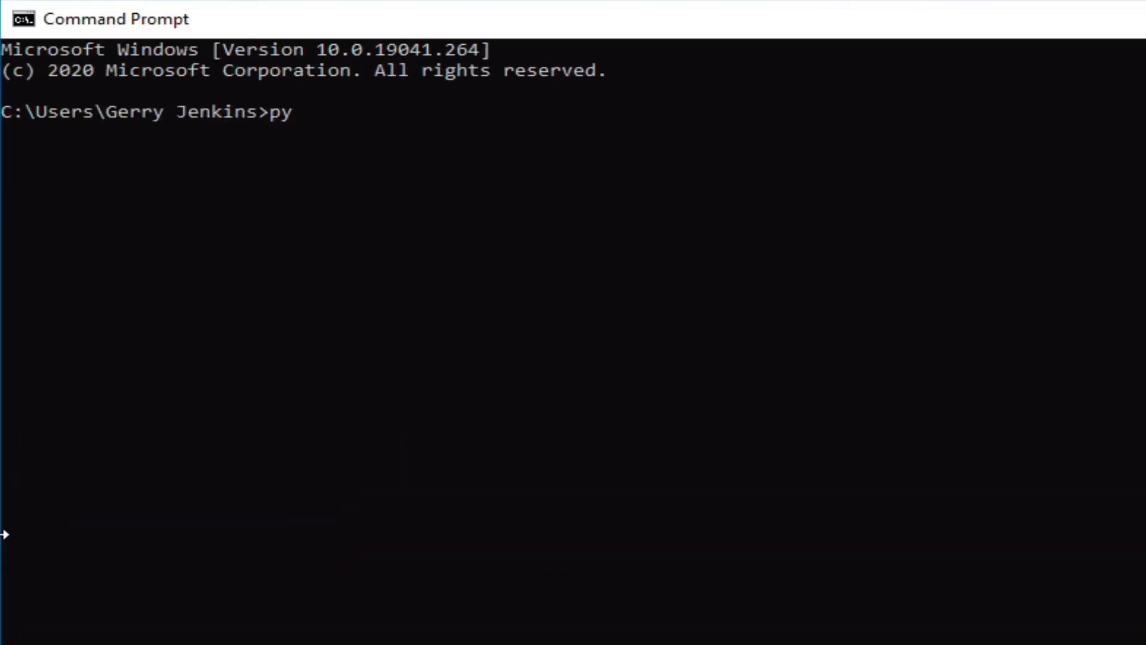
pyautogui.write('thon --version')
pyautogui.press('Return')
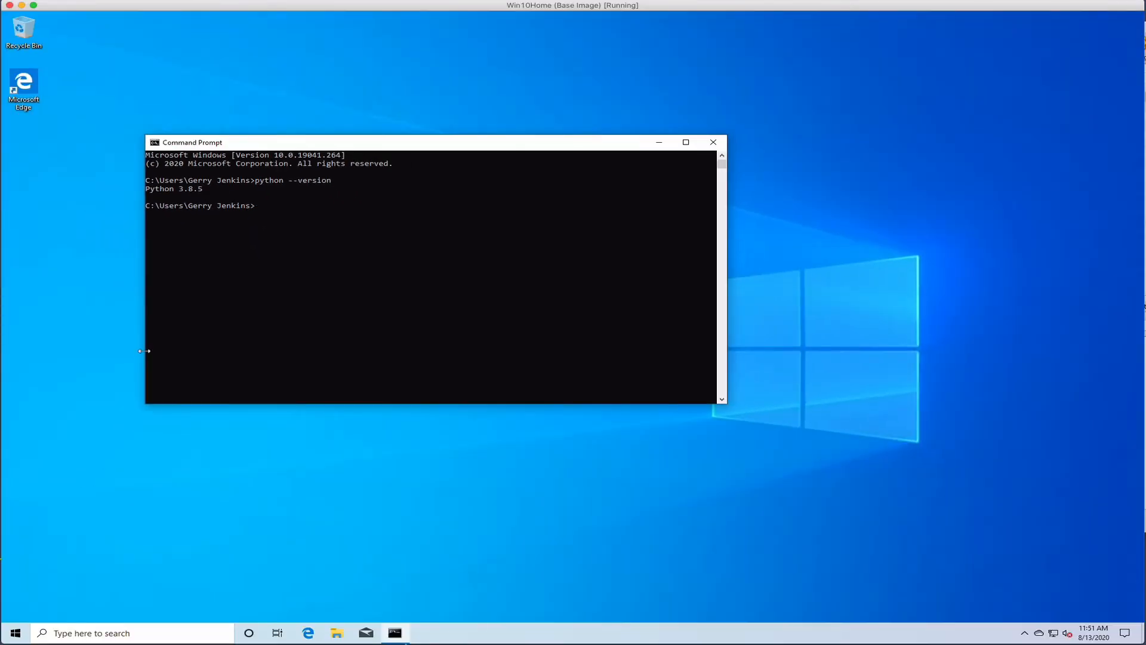
pyautogui.click(720, 147)
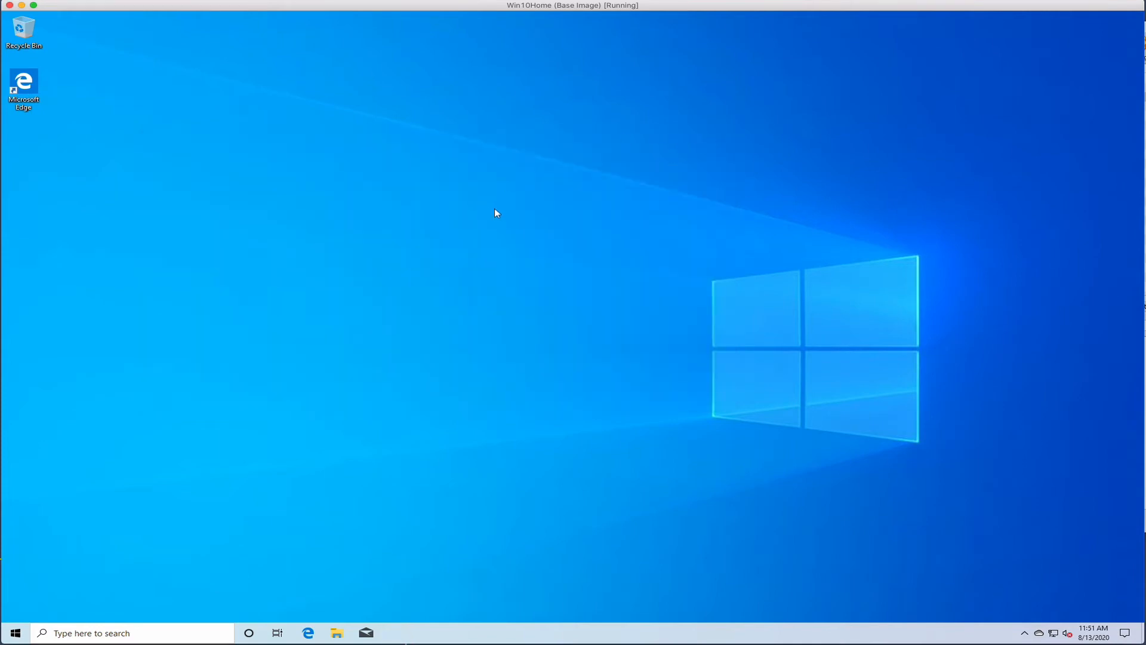
# - Open Microsoft Edge and go to jetbrains.com/pycharm
pyautogui.click(308, 633)
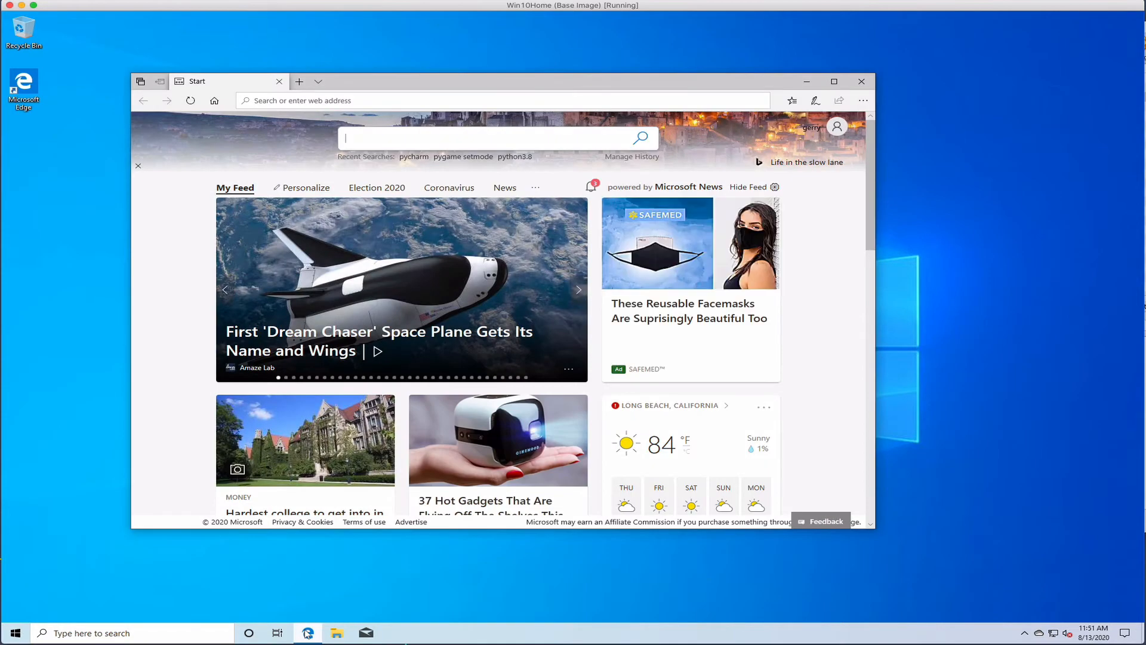
pyautogui.doubleClick(301, 84)
pyautogui.click(294, 11)
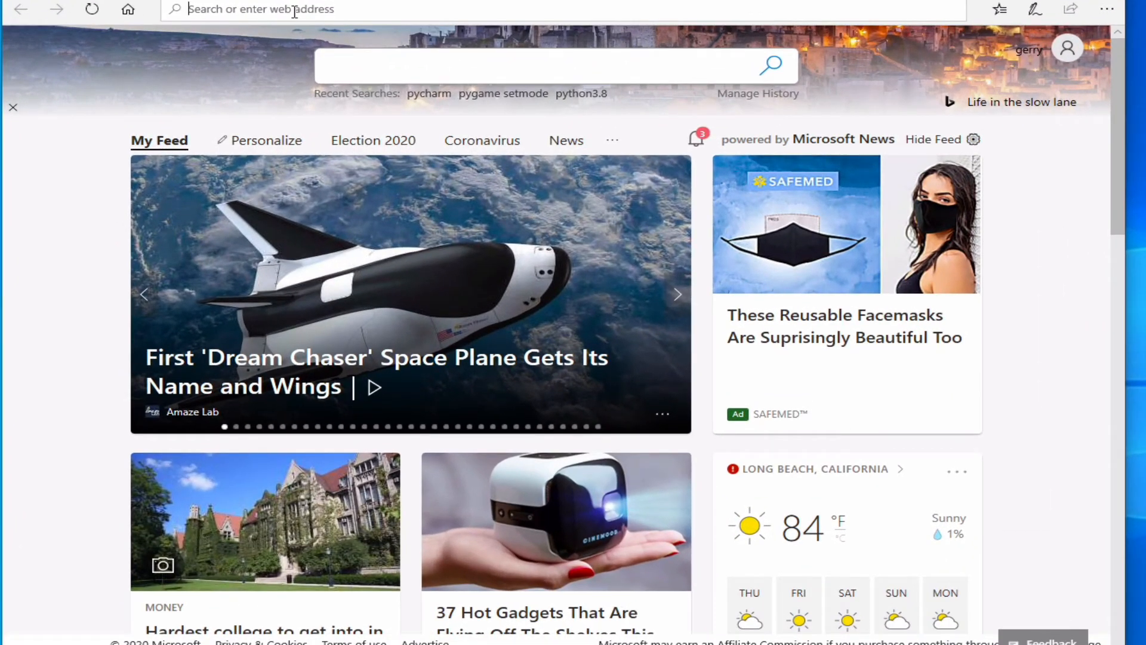
pyautogui.write('jet')
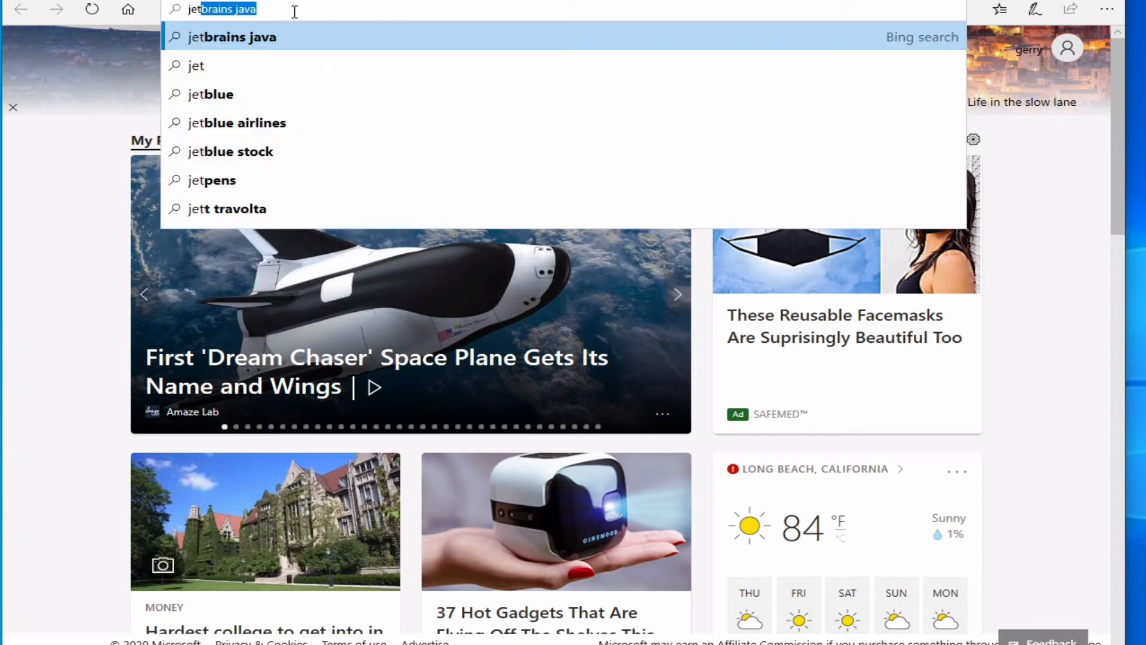
pyautogui.write('bra')
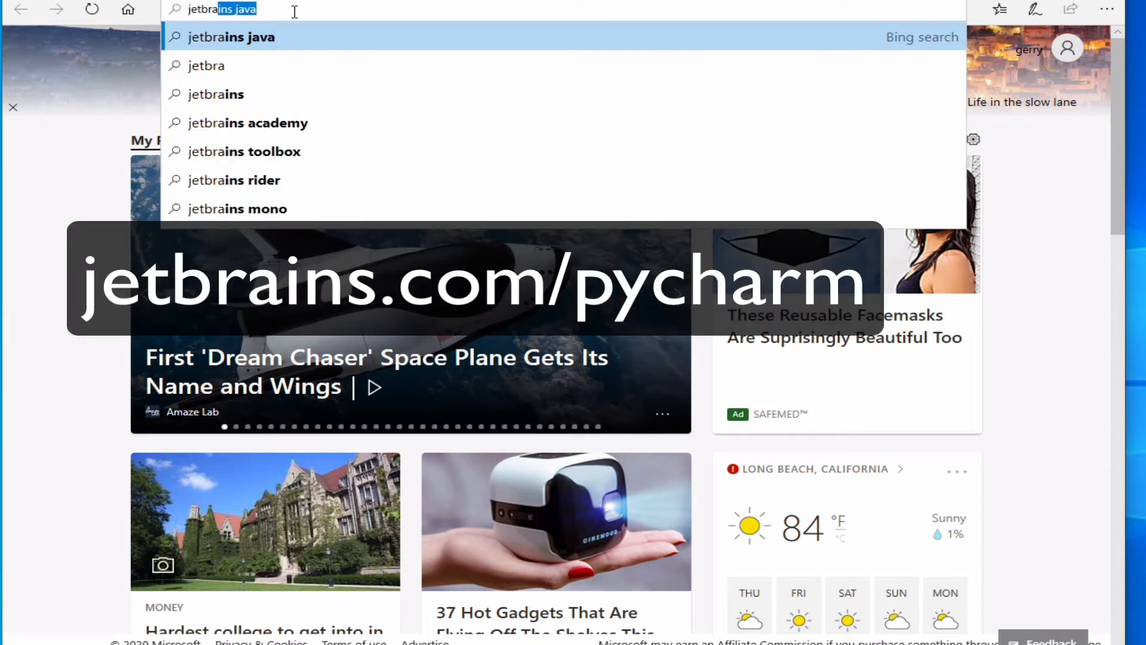
pyautogui.write('ins.co')
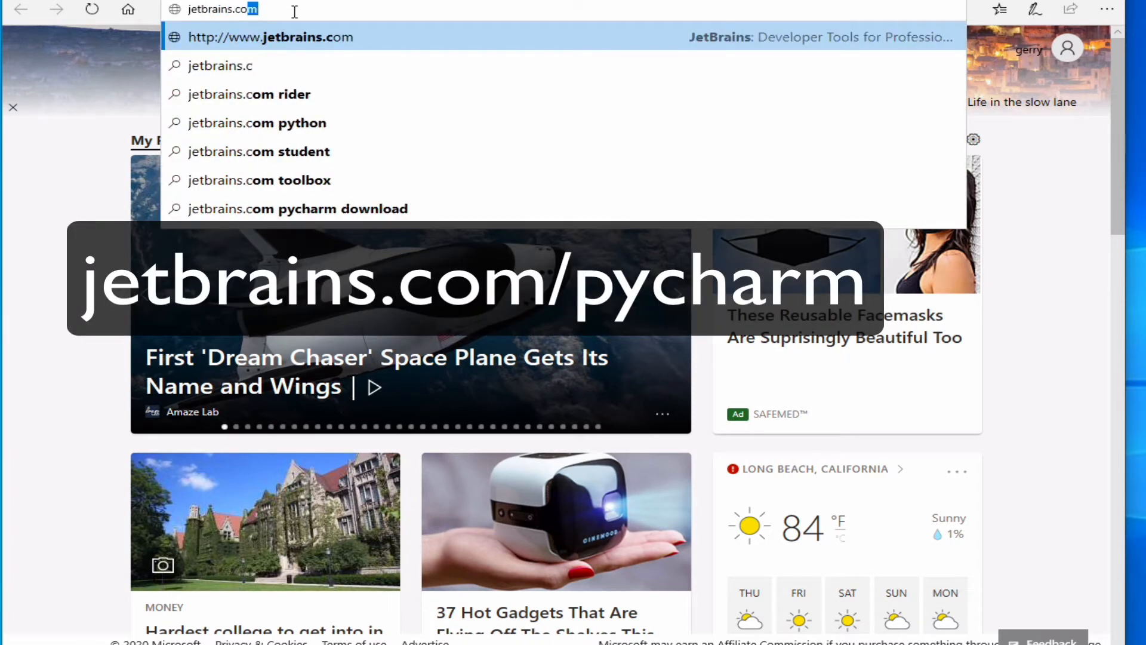
pyautogui.write('m/py')
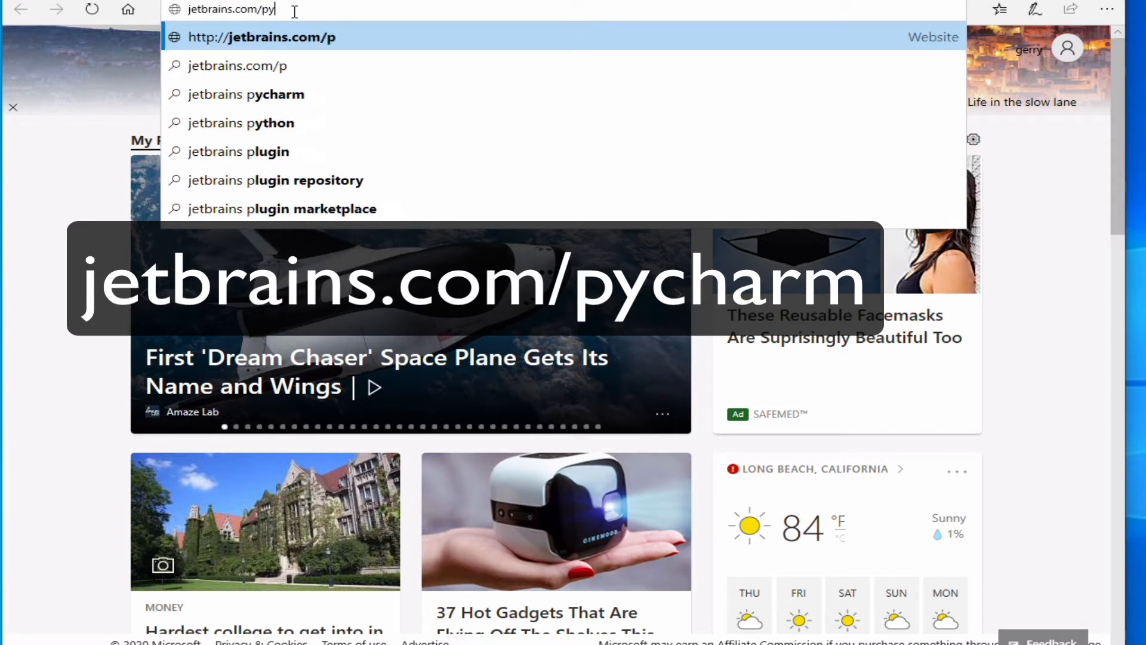
pyautogui.write('charm')
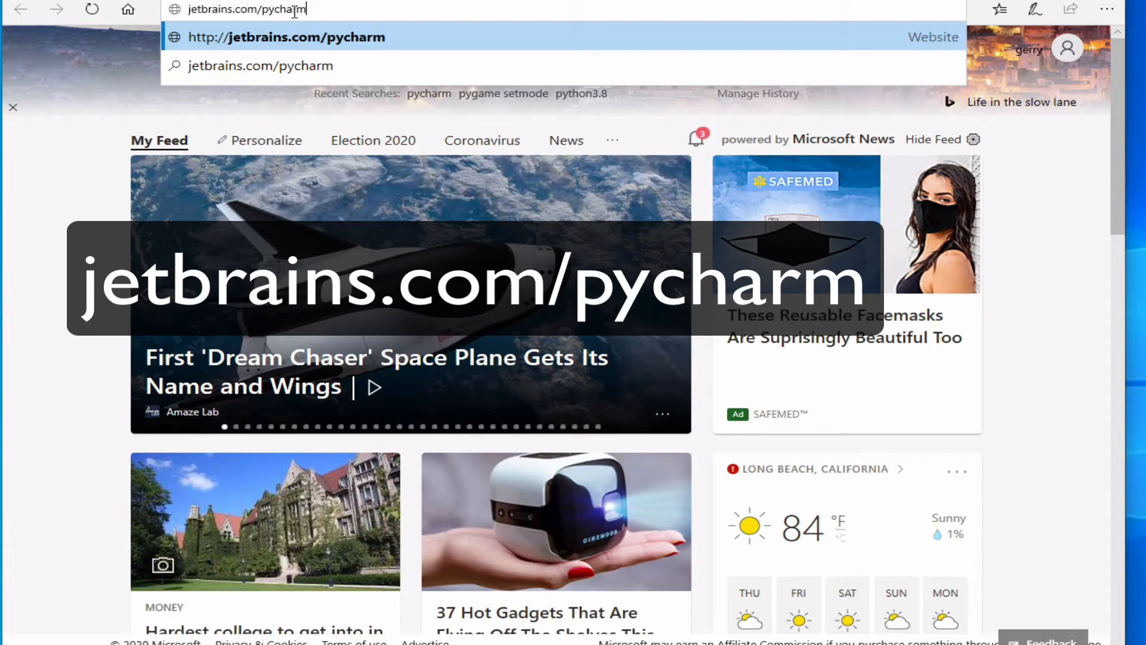
pyautogui.press('Return')
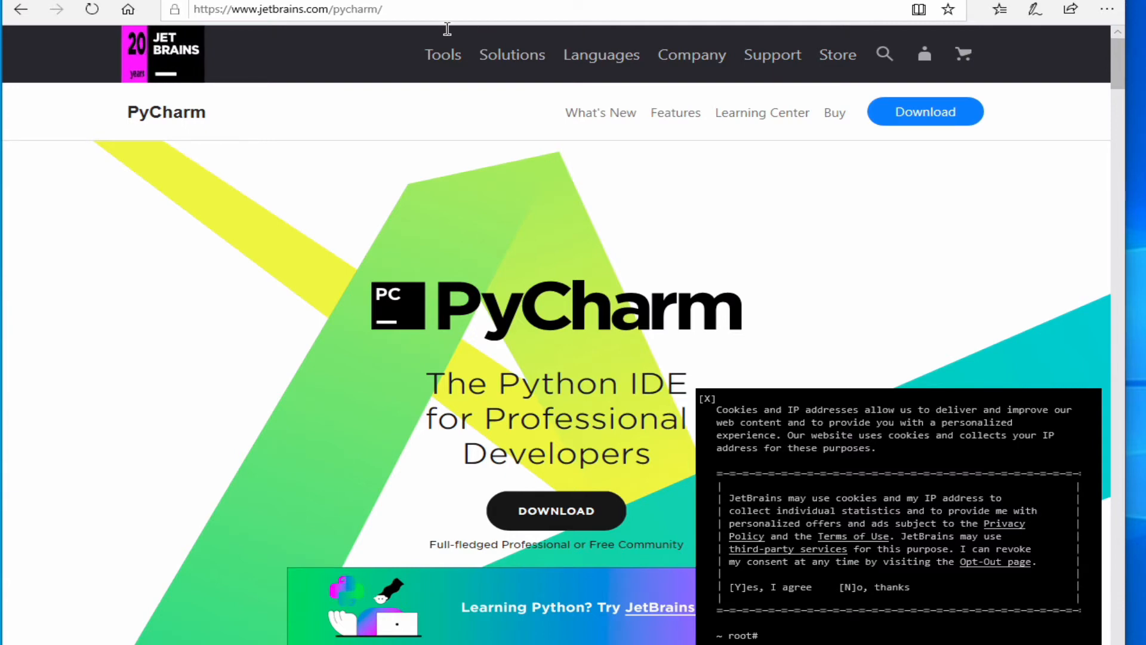
pyautogui.moveTo(445, 66)
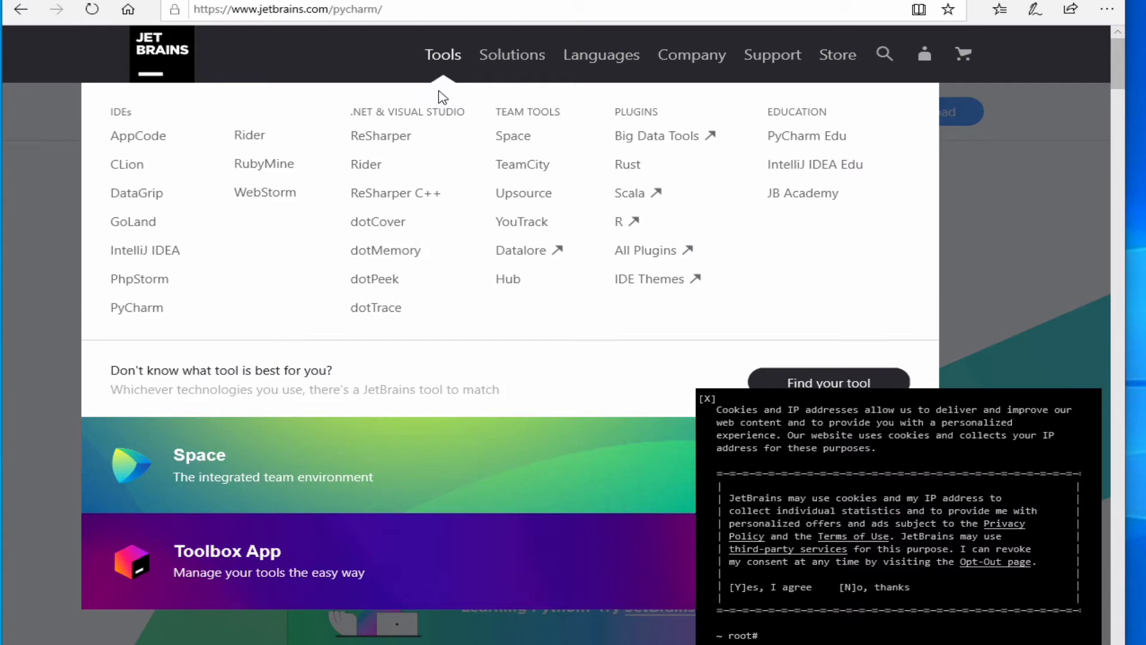
pyautogui.click(451, 55)
pyautogui.click(451, 55)
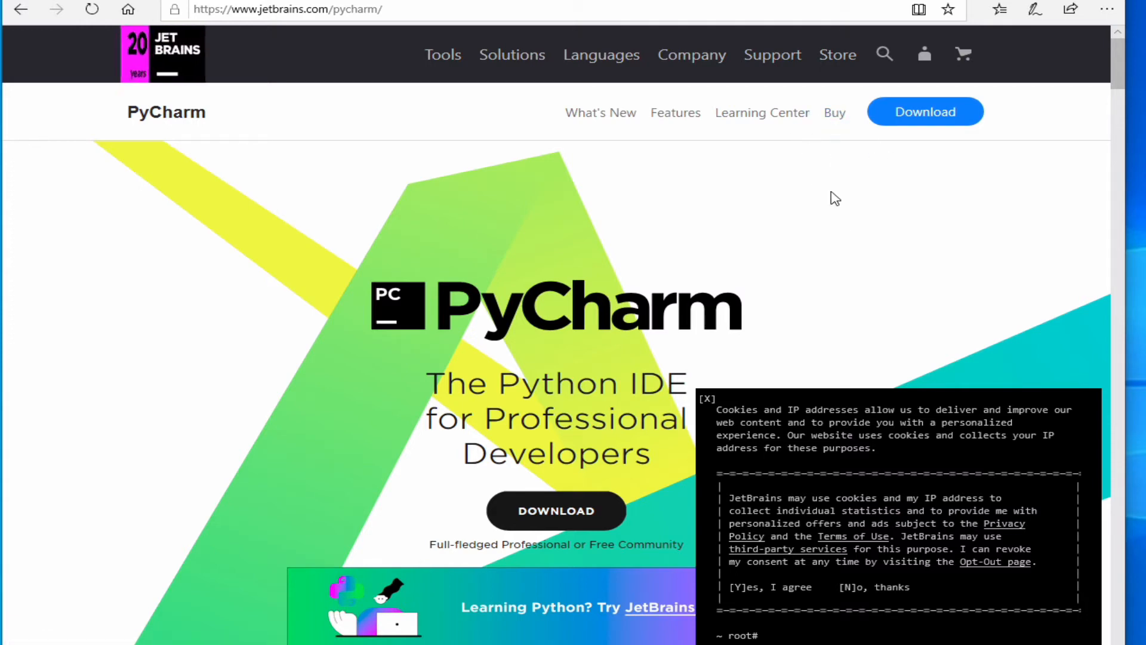
# - Accept the site's cookie notice, and download and run the PyCharm Community installer for Windows
pyautogui.click(742, 590)
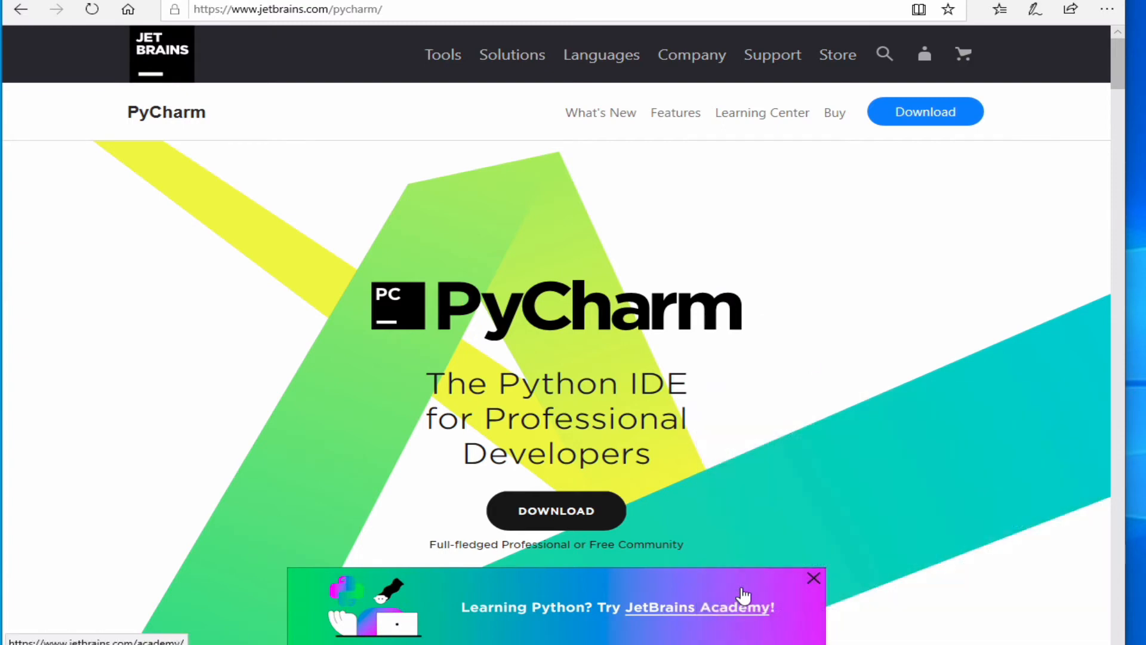
pyautogui.click(558, 512)
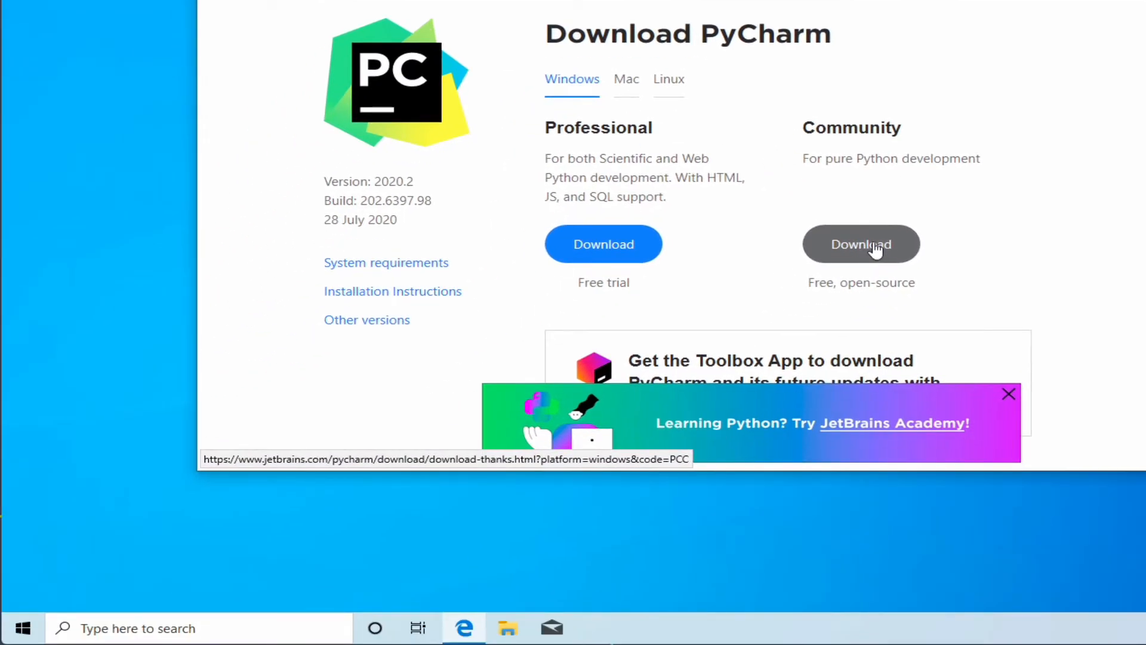
pyautogui.click(876, 249)
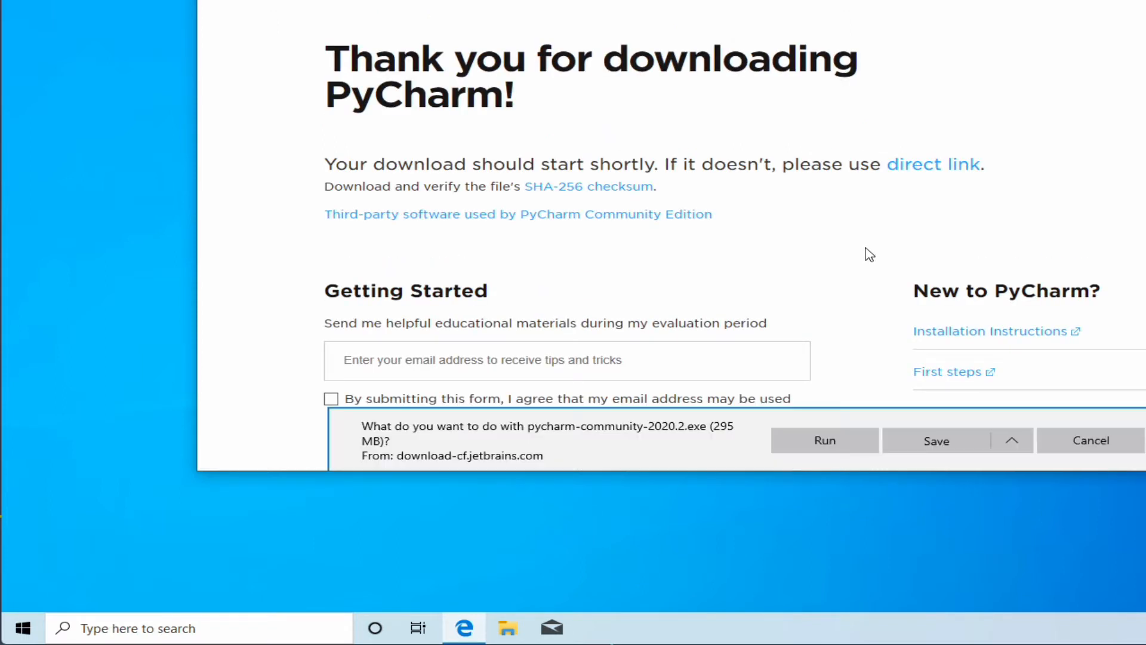
pyautogui.click(843, 439)
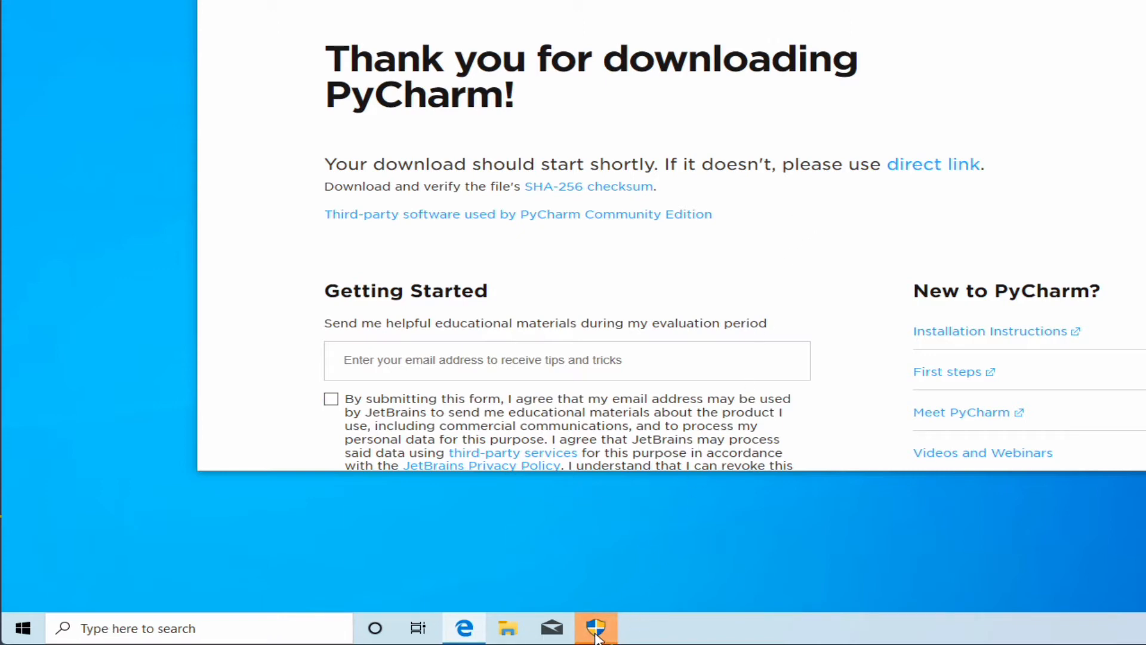
# - Bring up the pending permission request and allow the PyCharm installer to make changes to the device
pyautogui.moveTo(597, 637)
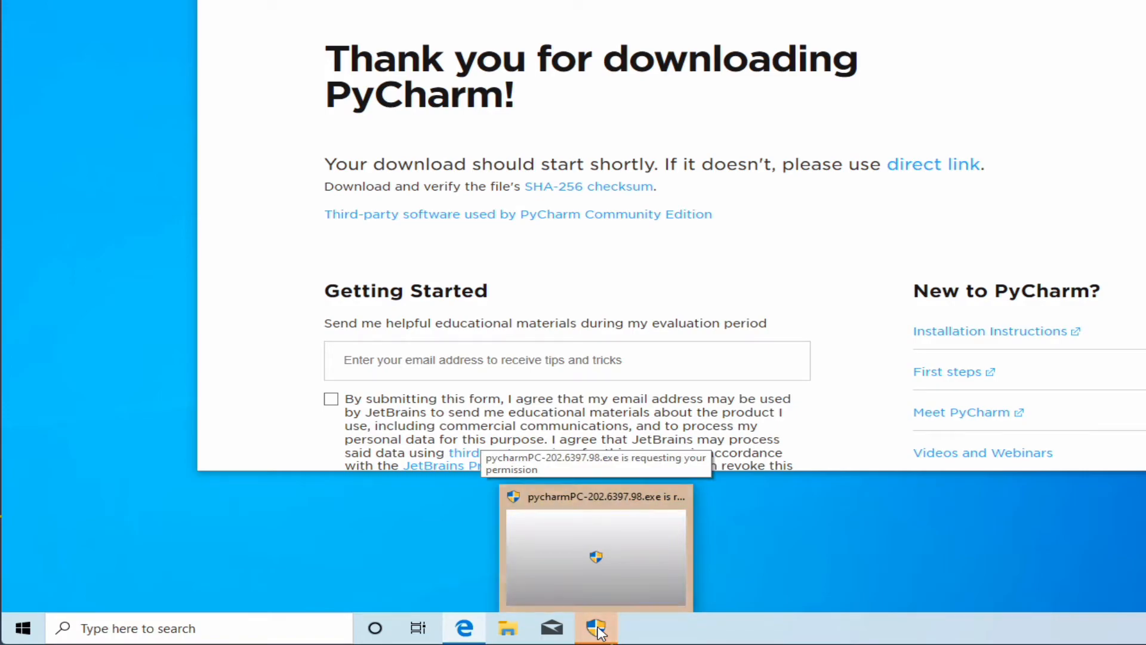
pyautogui.click(597, 629)
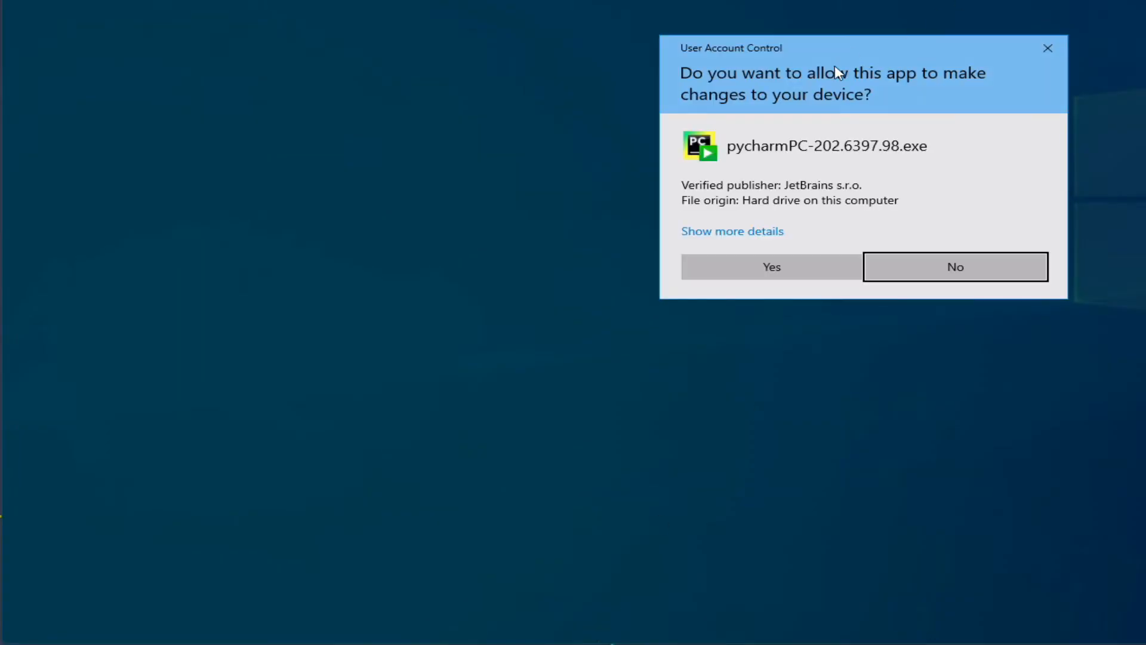
pyautogui.click(761, 275)
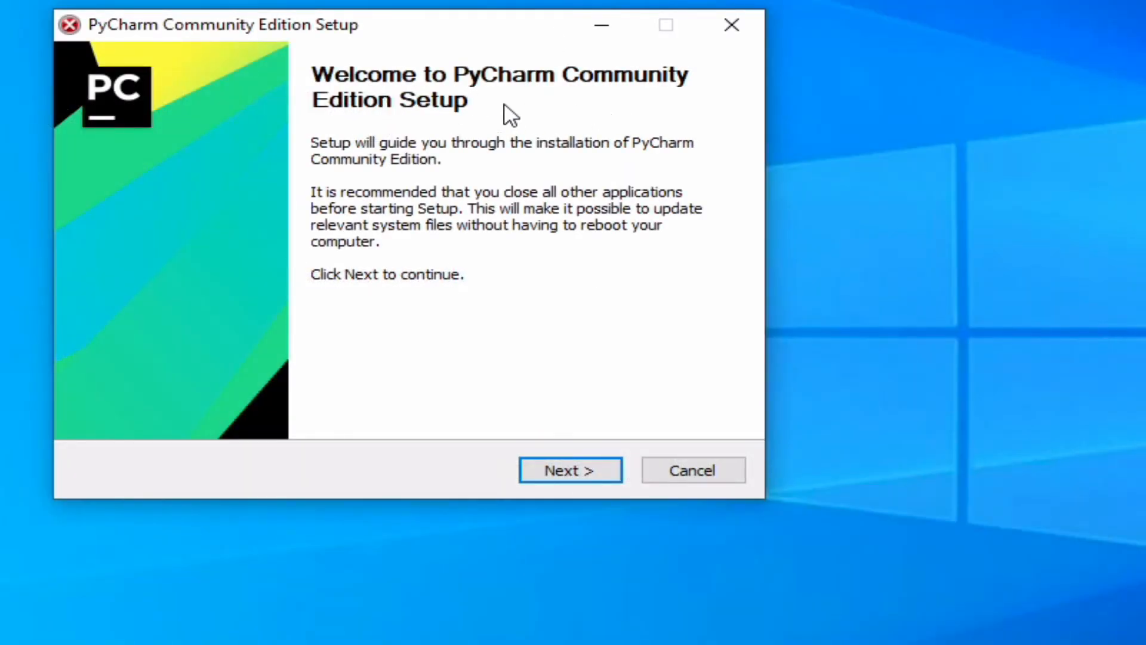
# - Install PyCharm Community Edition in the default folder with a 64-bit launcher desktop shortcut, .py association and launchers dir added to the PATH
pyautogui.click(579, 473)
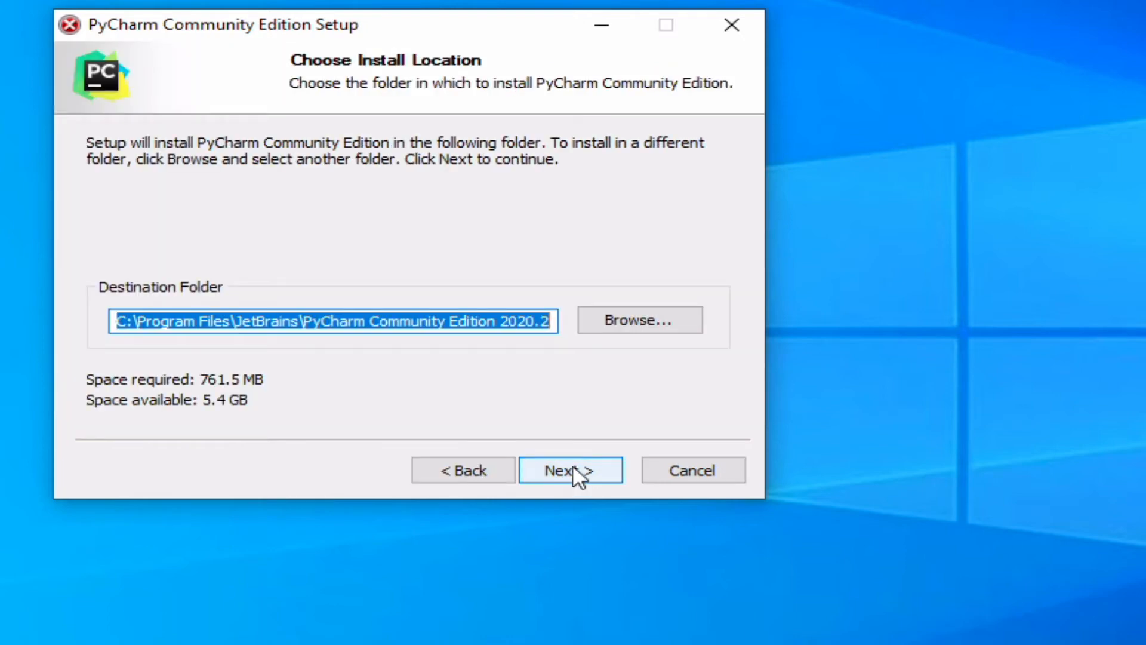
pyautogui.click(577, 472)
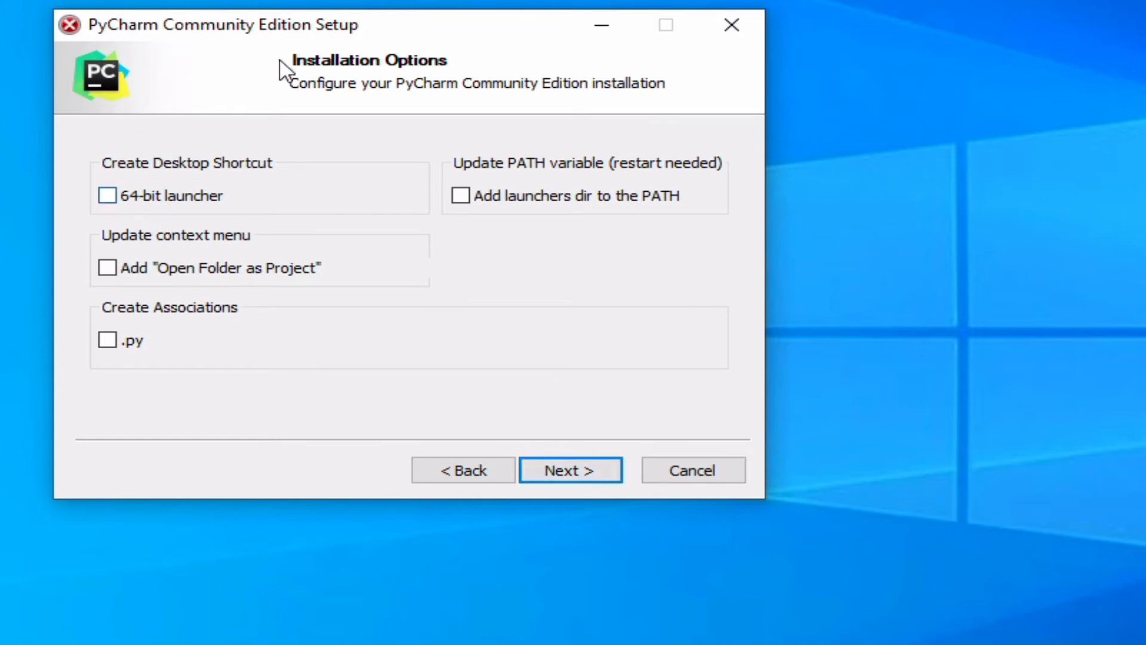
pyautogui.click(108, 196)
pyautogui.click(106, 343)
pyautogui.click(460, 197)
pyautogui.click(587, 475)
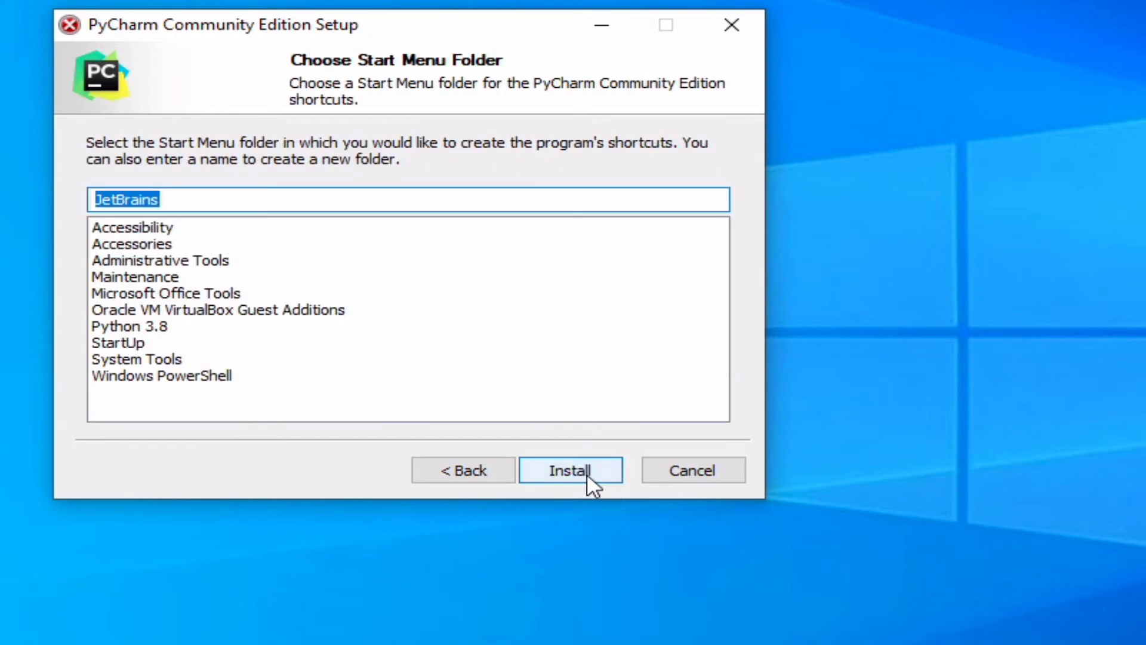
pyautogui.click(586, 472)
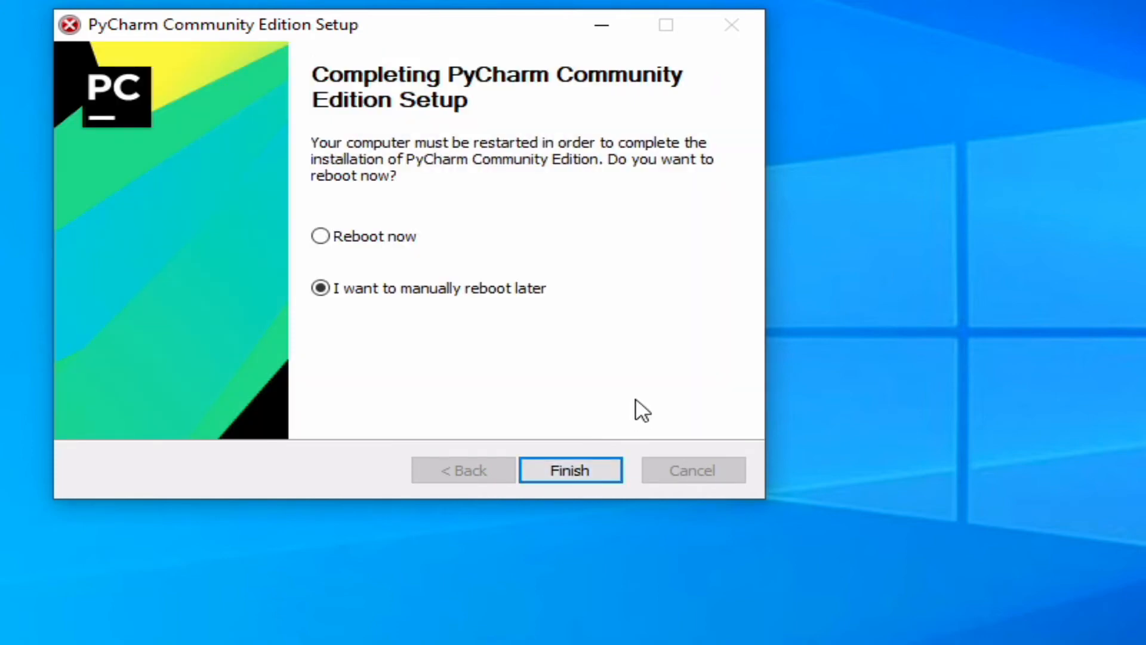
# - Finish the PyCharm setup with an immediate reboot and sign in to Windows with the account PIN
pyautogui.click(322, 237)
pyautogui.click(571, 471)
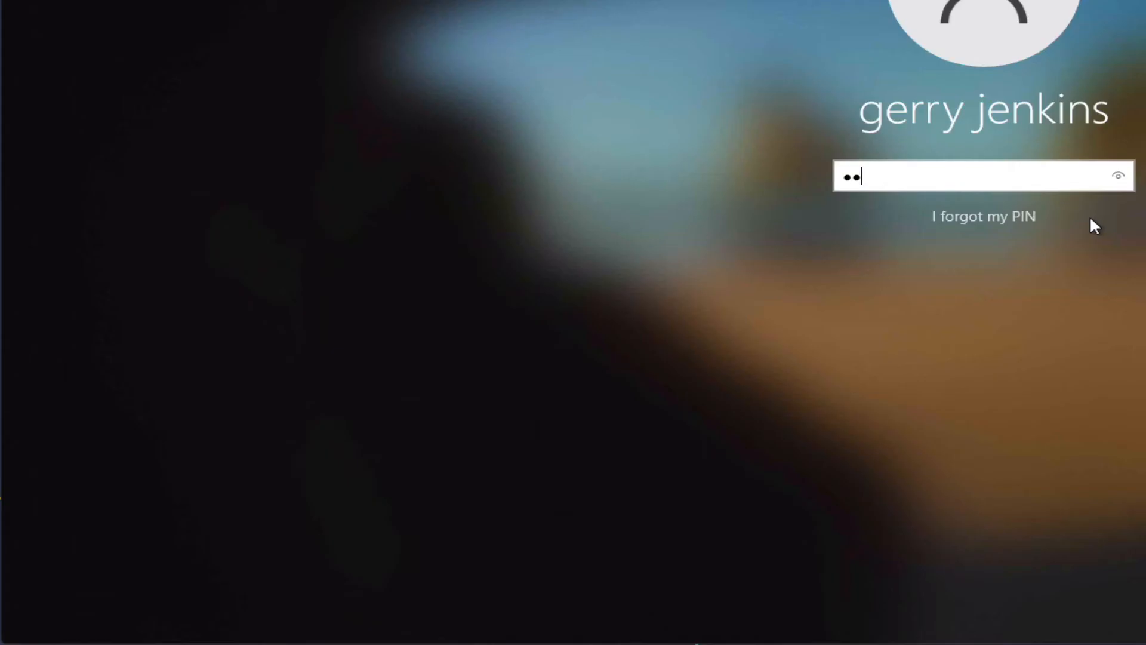
pyautogui.press('Return')
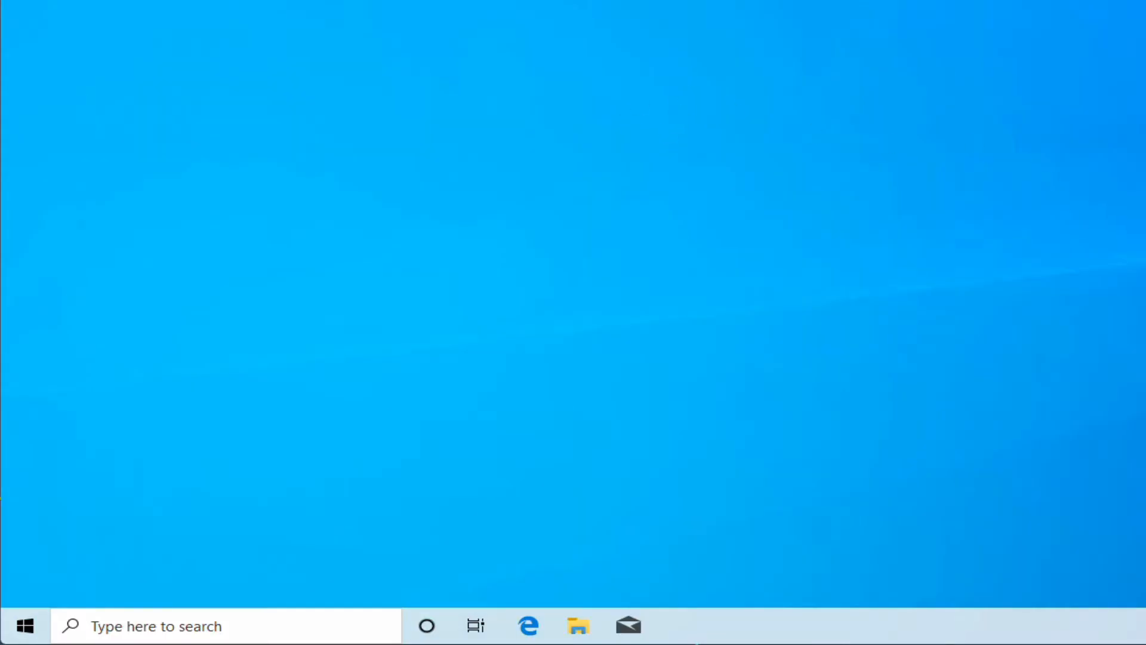
pyautogui.click(25, 632)
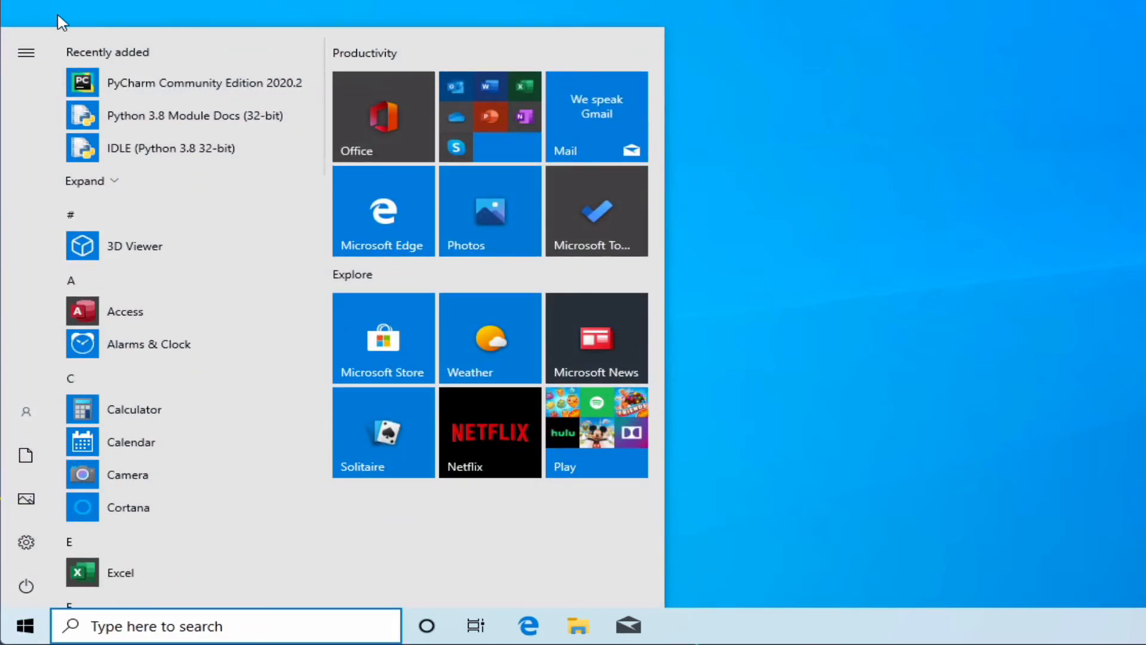
pyautogui.click(112, 82)
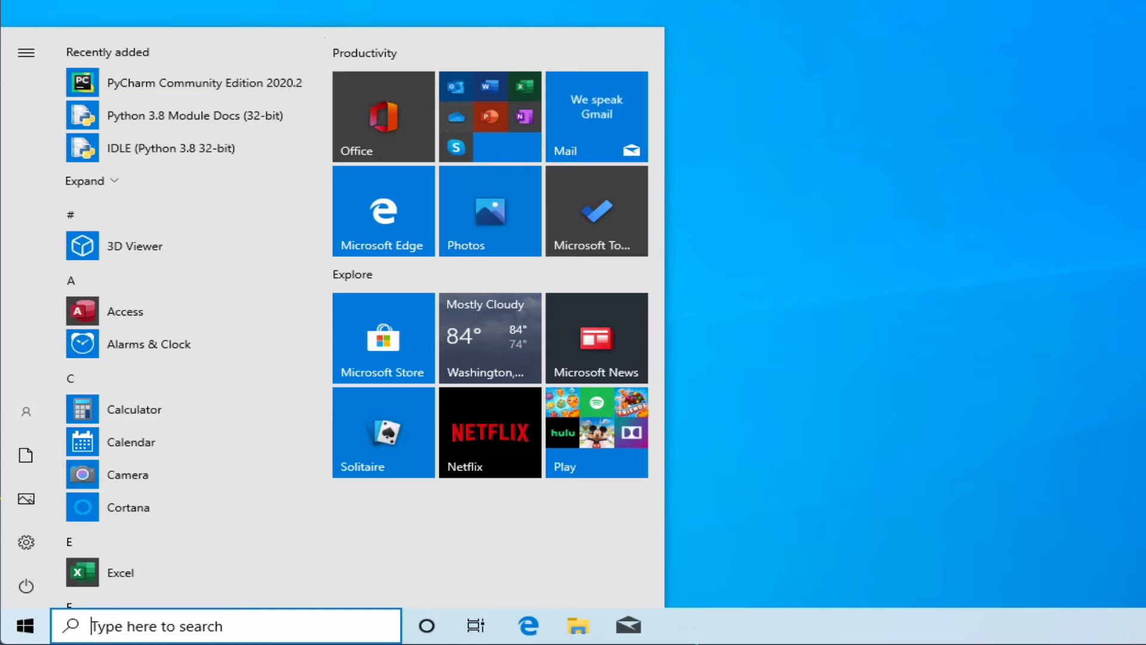
pyautogui.press('Escape')
# - Search Windows for "pyc" and launch PyCharm Community Edition 2020.2
pyautogui.click(206, 627)
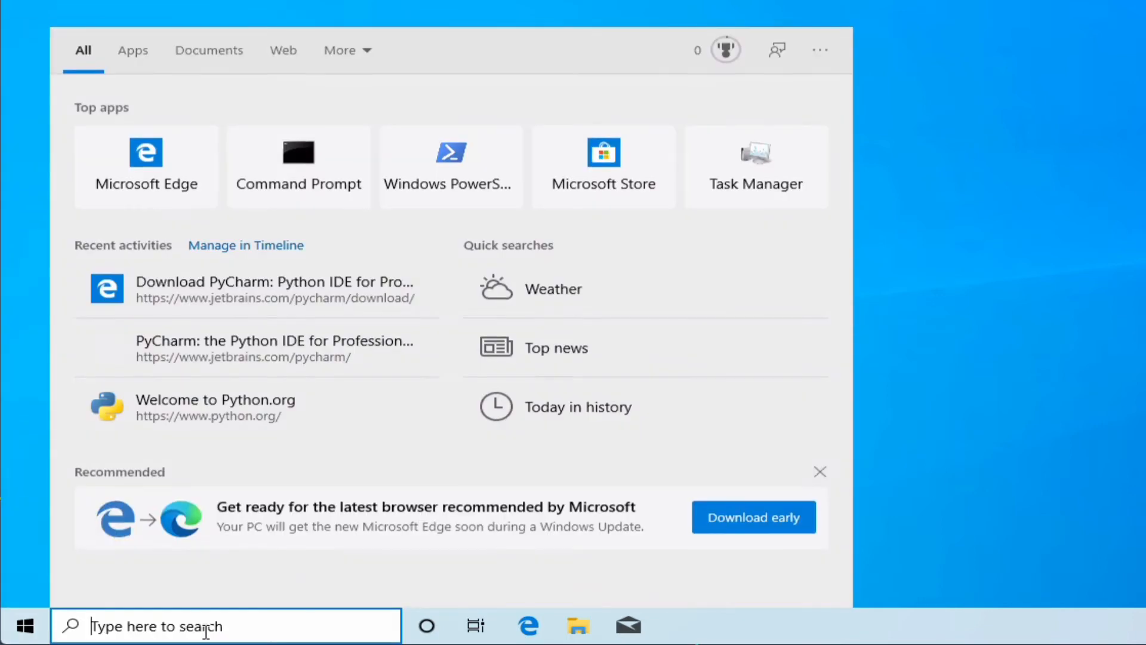
pyautogui.write('py')
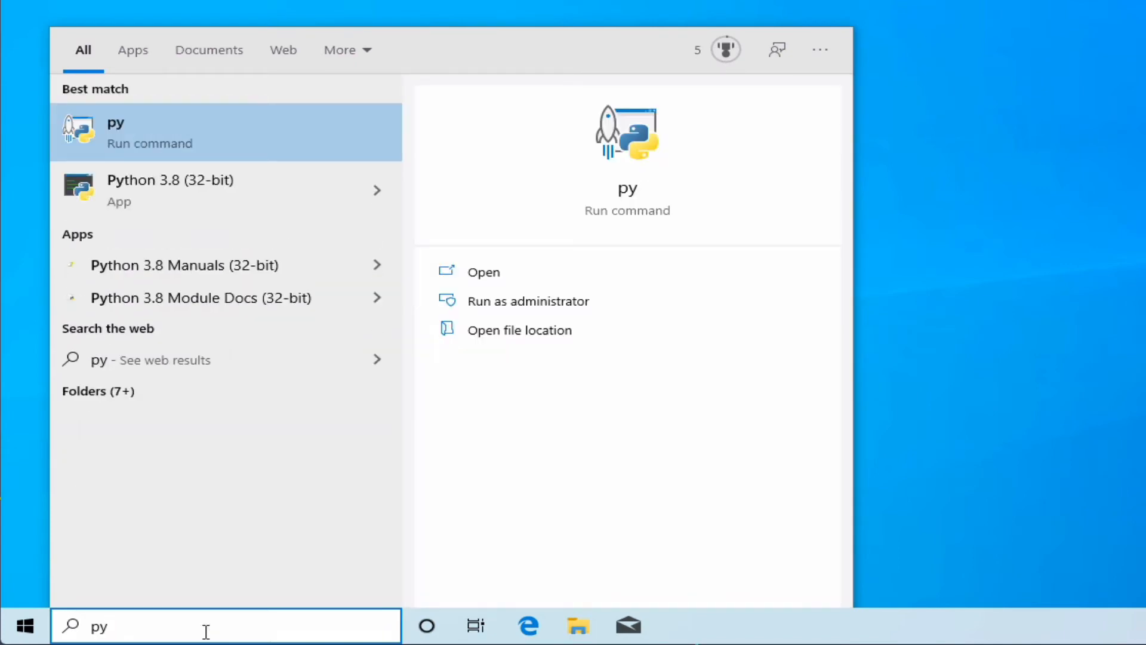
pyautogui.write('c')
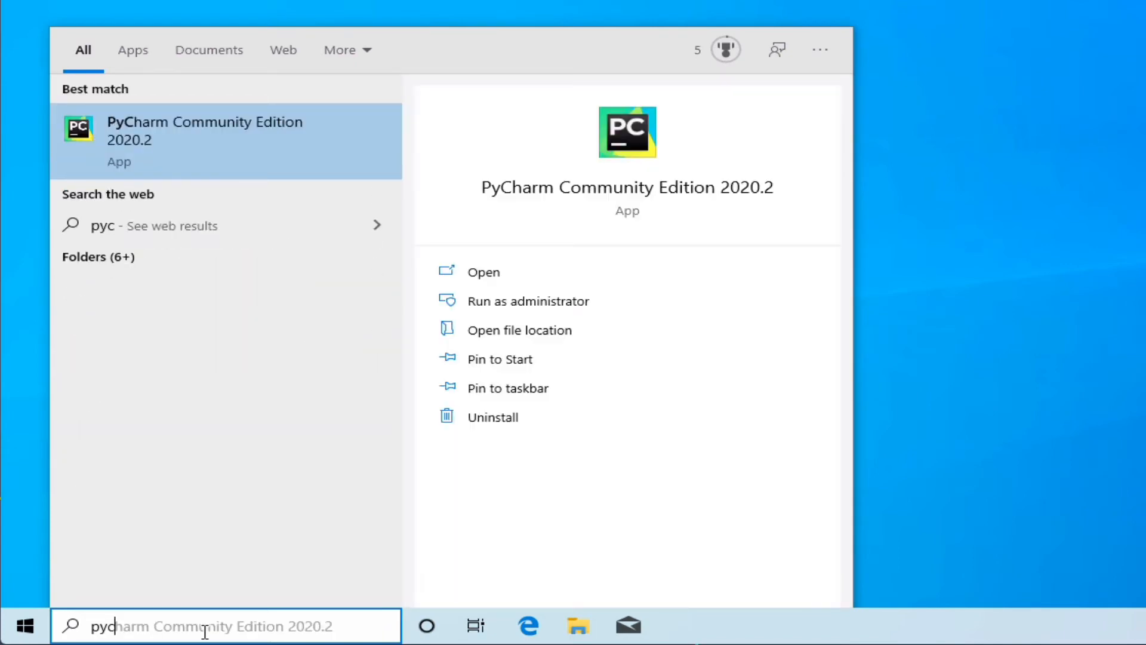
pyautogui.click(130, 139)
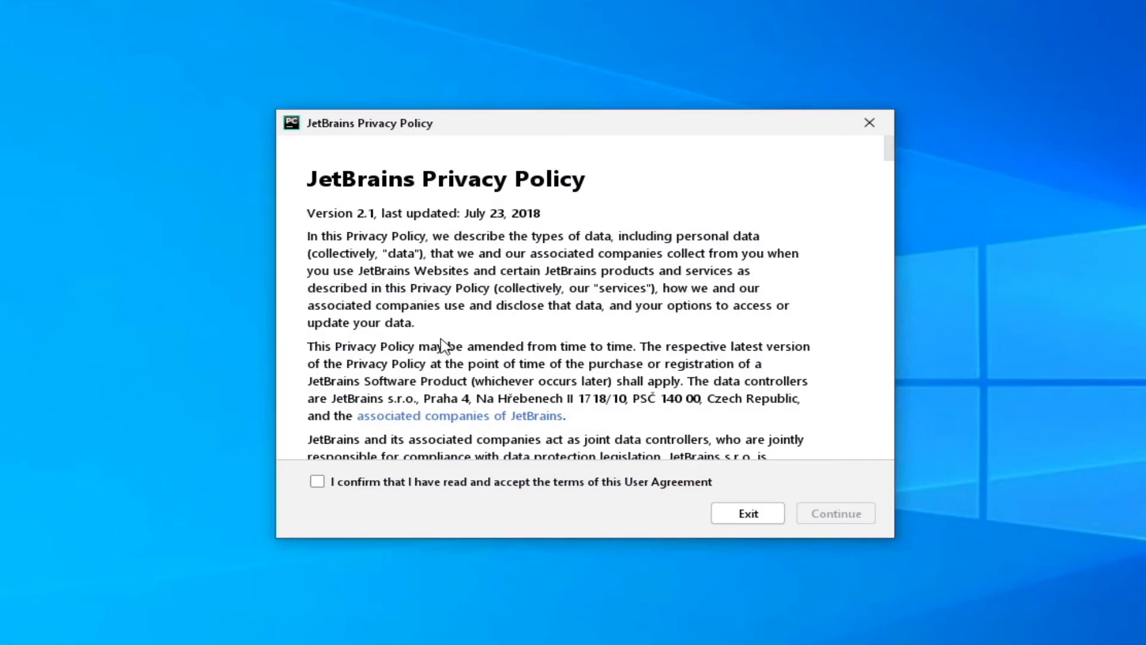
# - Accept the JetBrains Privacy Policy terms and decline to send anonymous usage statistics
pyautogui.click(318, 482)
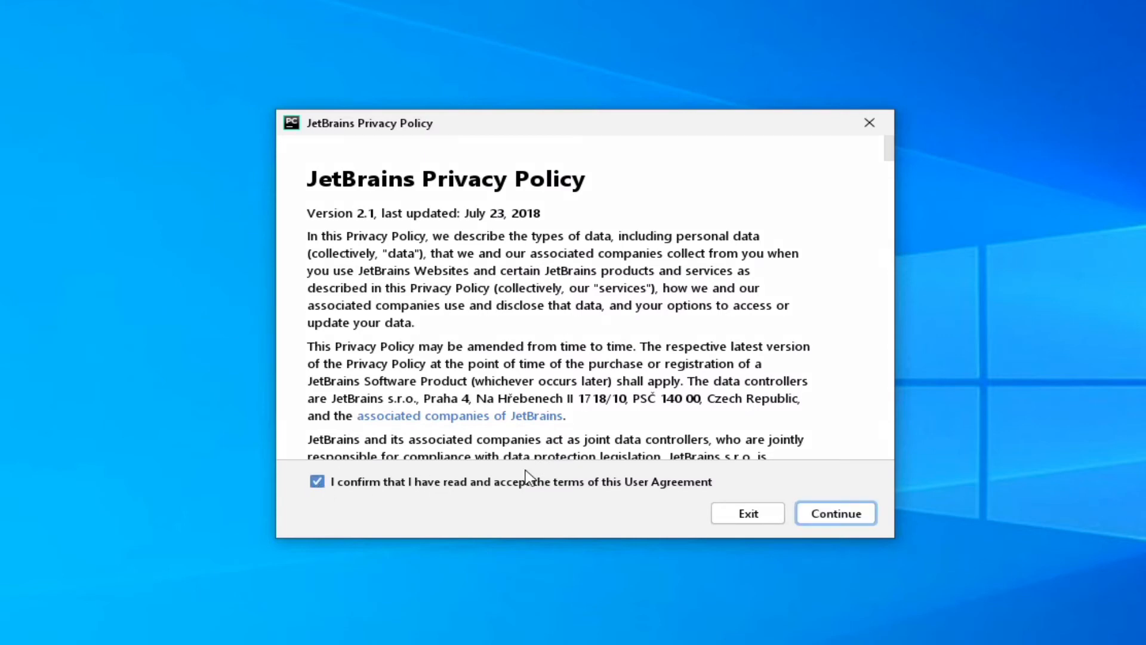
pyautogui.click(864, 519)
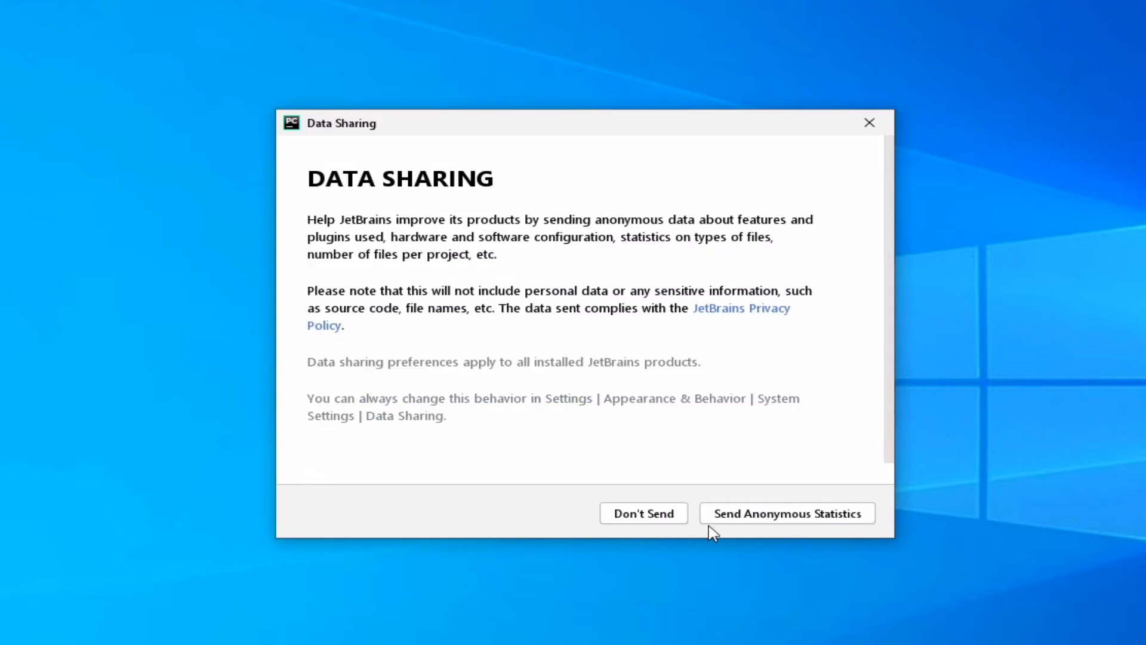
pyautogui.click(632, 520)
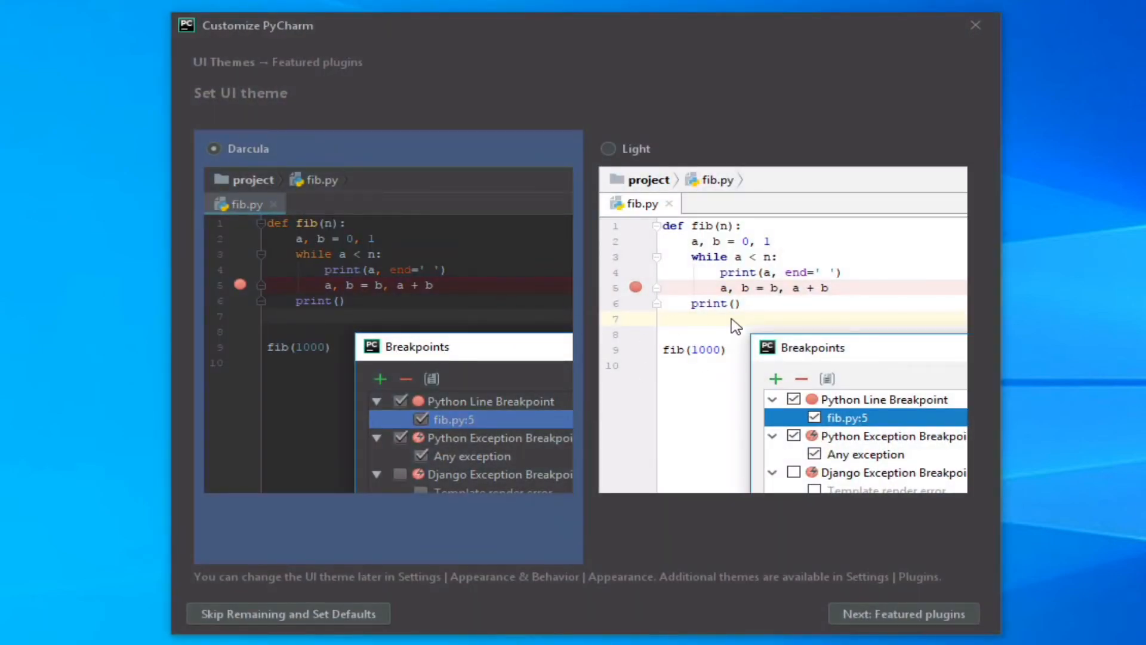
# - Choose the Light UI theme and start using PyCharm without installing any featured plugins
pyautogui.click(754, 297)
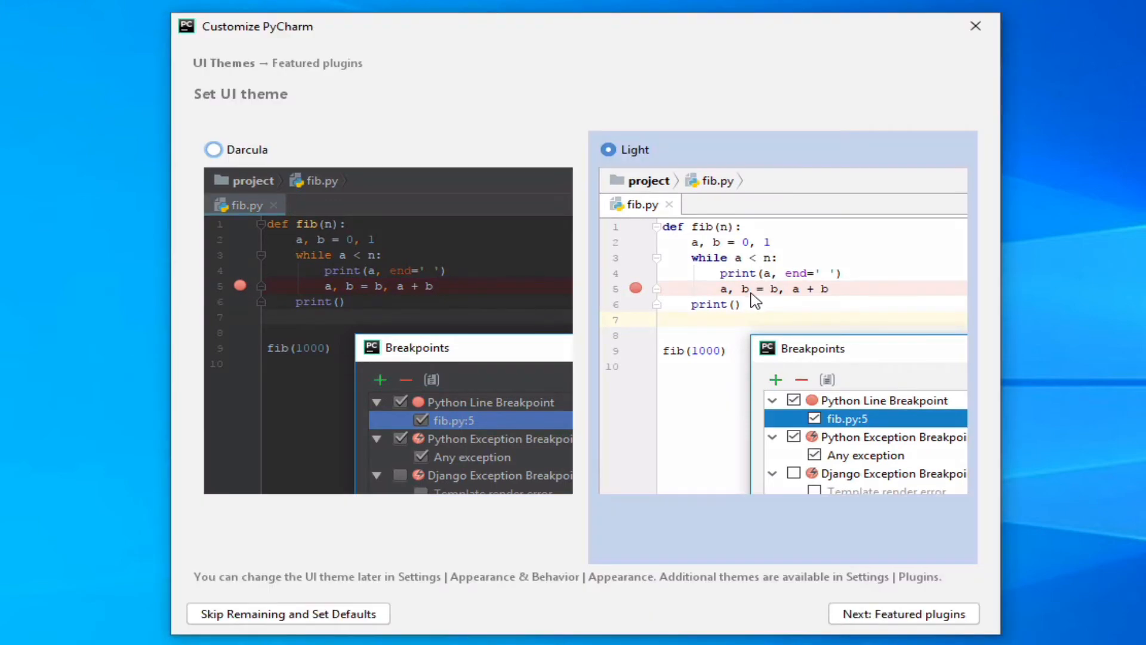
pyautogui.click(884, 617)
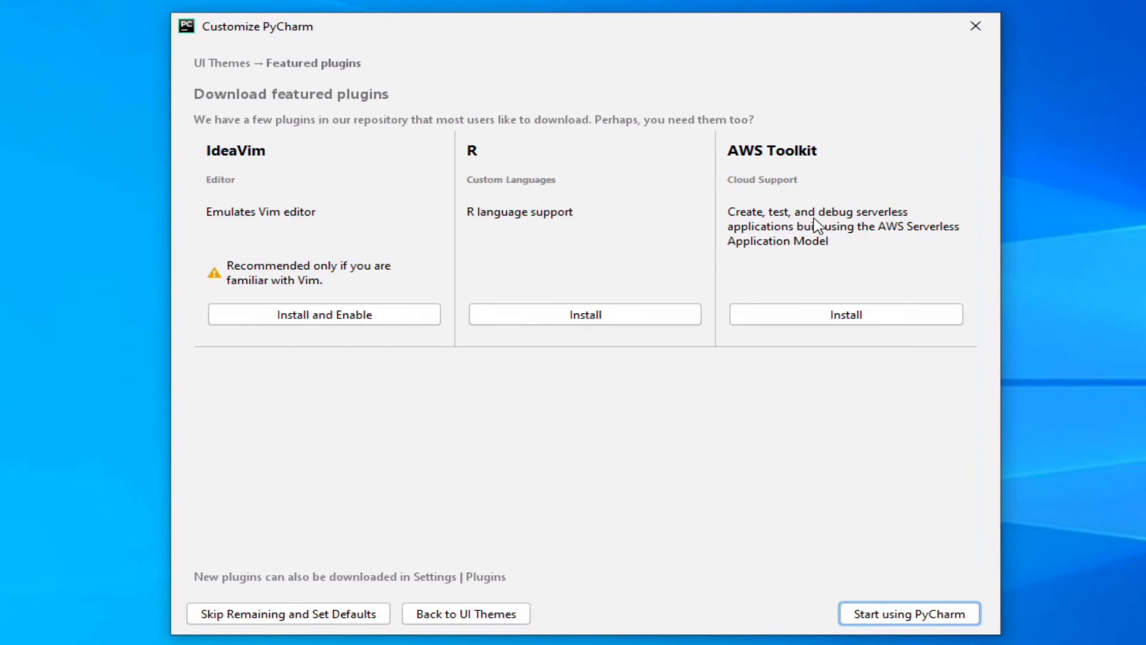
pyautogui.click(929, 623)
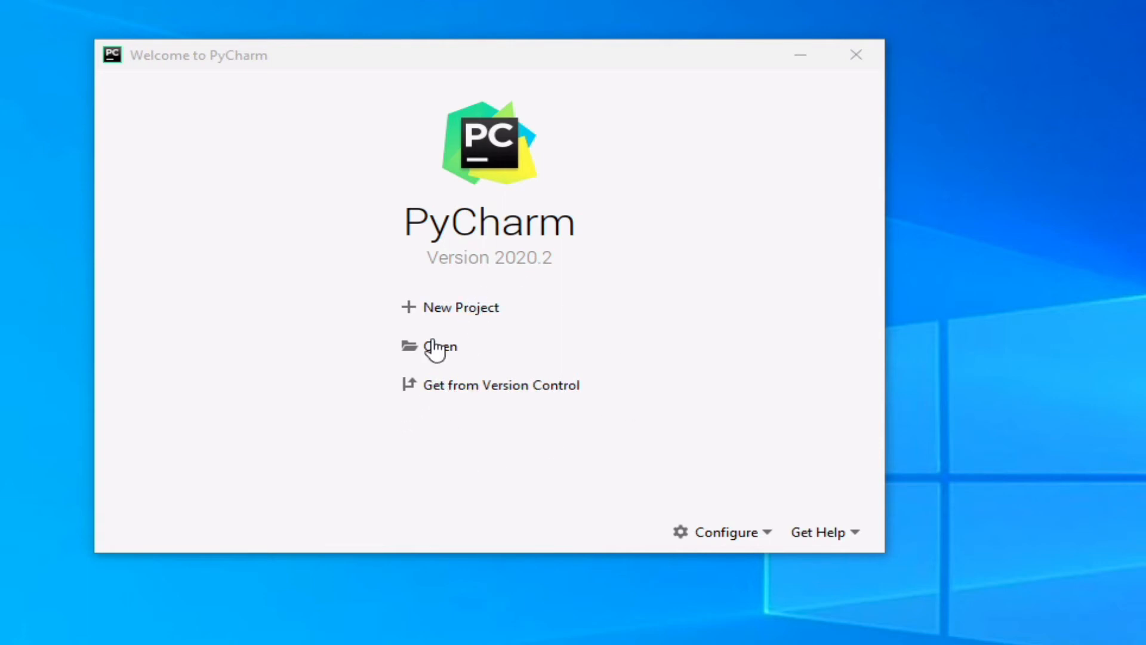
# - Start a new project named pythonProject and set it to use an existing interpreter, checking which interpreters are offered
pyautogui.click(461, 308)
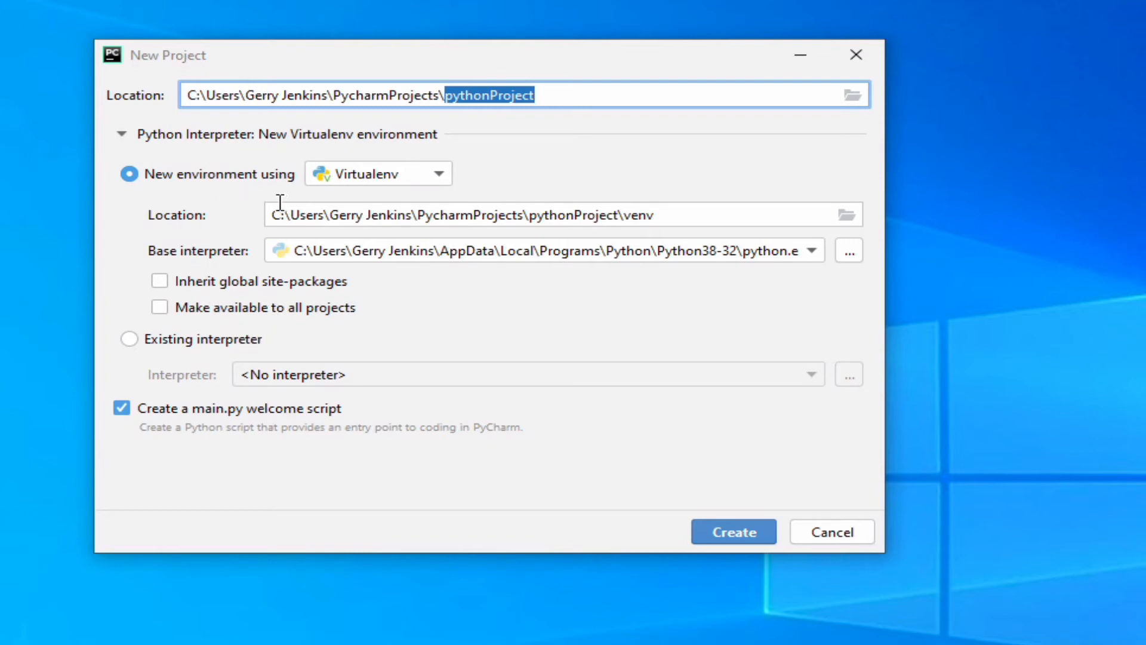
pyautogui.click(131, 340)
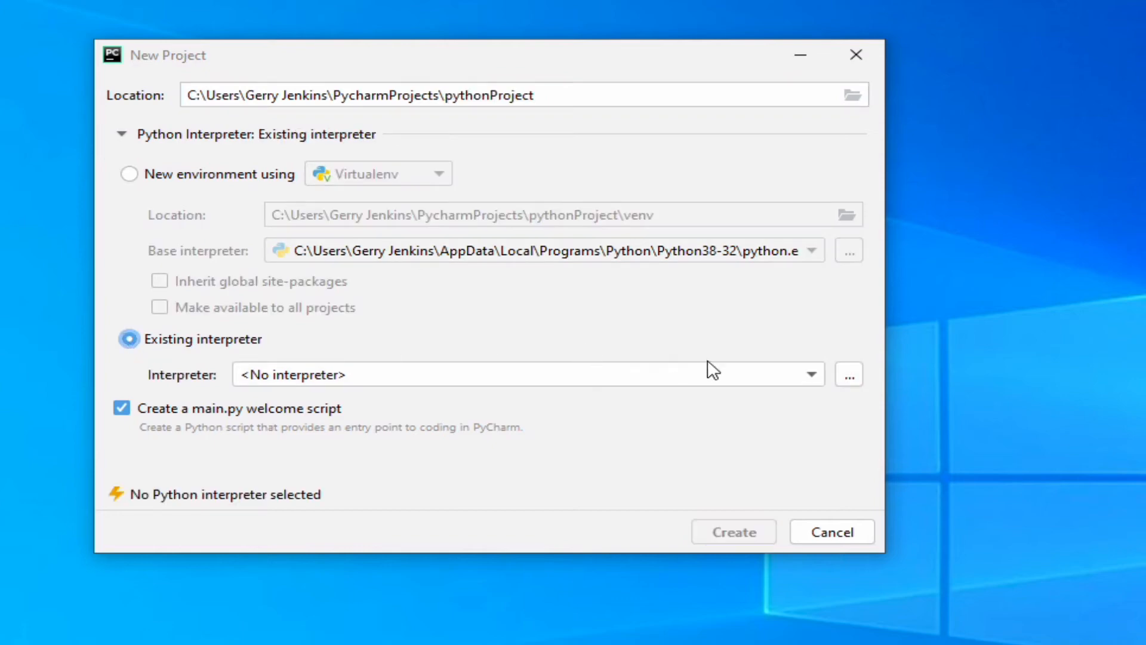
pyautogui.click(815, 377)
pyautogui.click(815, 377)
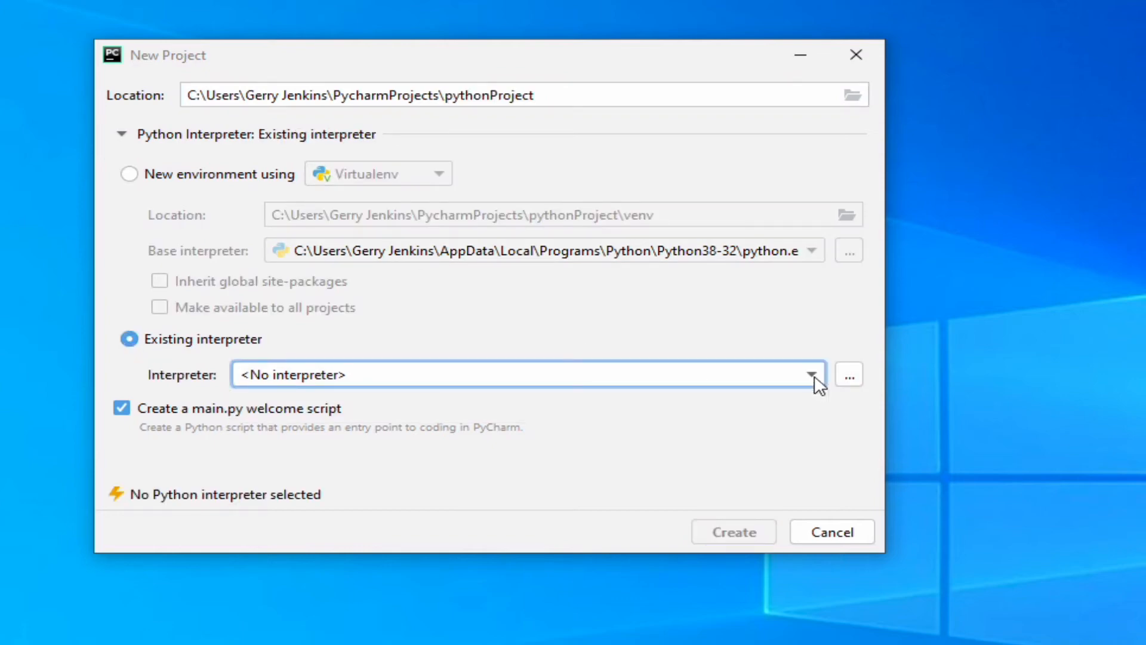
# - Add the Python38-32 python.exe as the system interpreter and create the project with the main.py welcome script
pyautogui.click(849, 376)
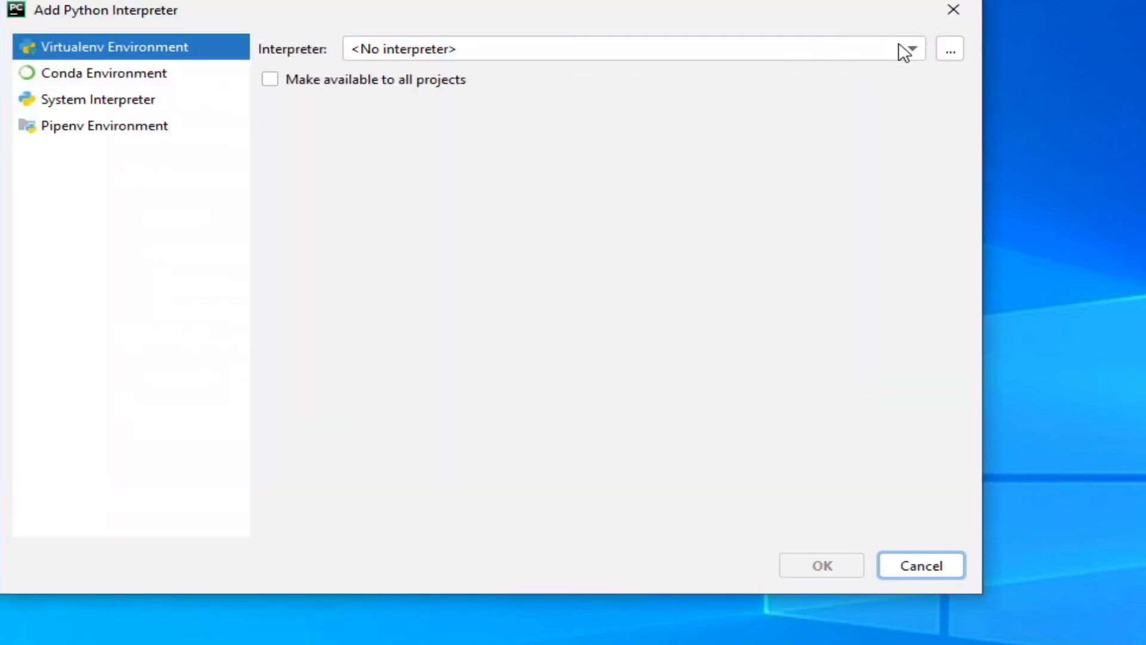
pyautogui.click(911, 50)
pyautogui.click(912, 53)
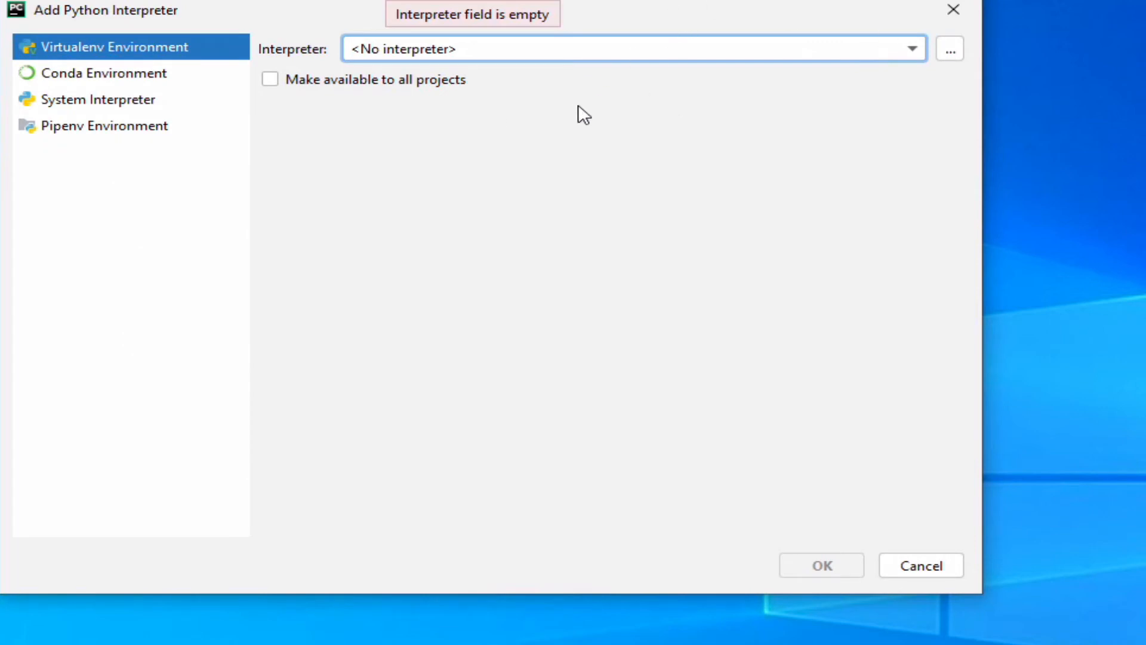
pyautogui.click(64, 107)
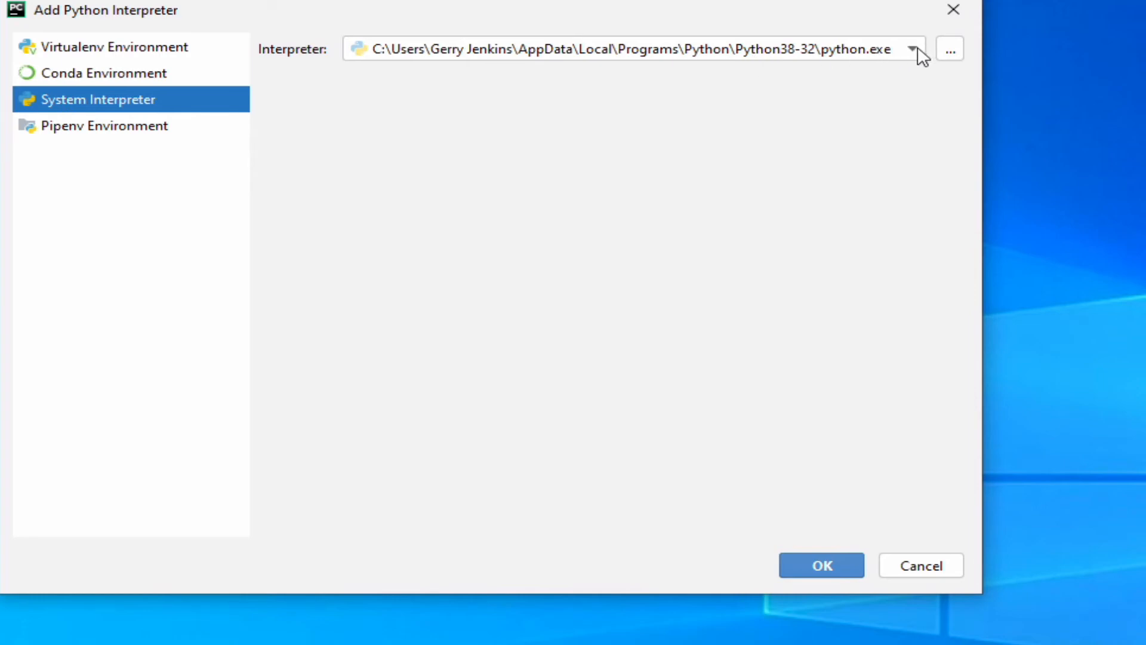
pyautogui.click(819, 564)
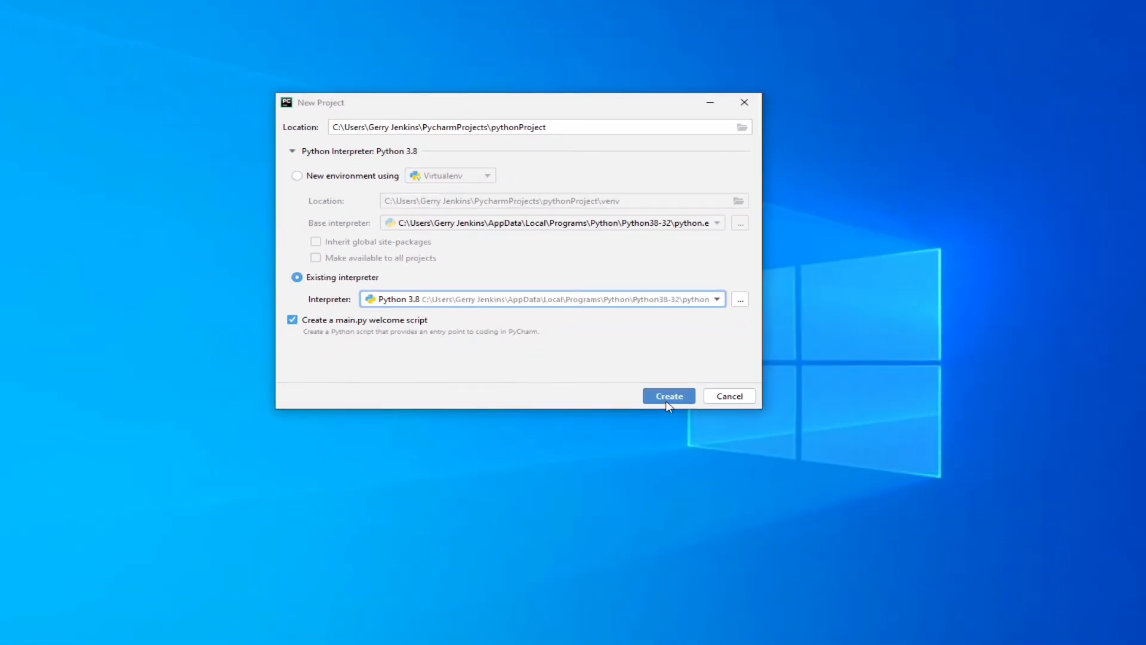
pyautogui.click(669, 396)
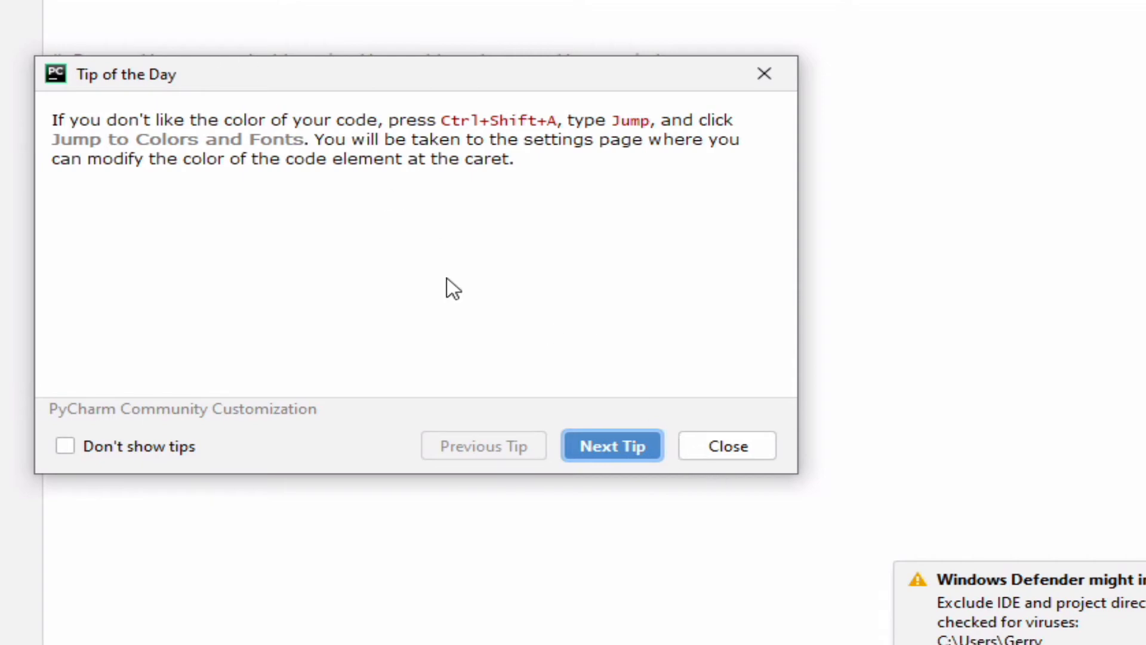
# - Dismiss the Tip of the Day and automatically exclude the IDE and project directories from Windows Defender scanning, granting the permission request
pyautogui.click(728, 443)
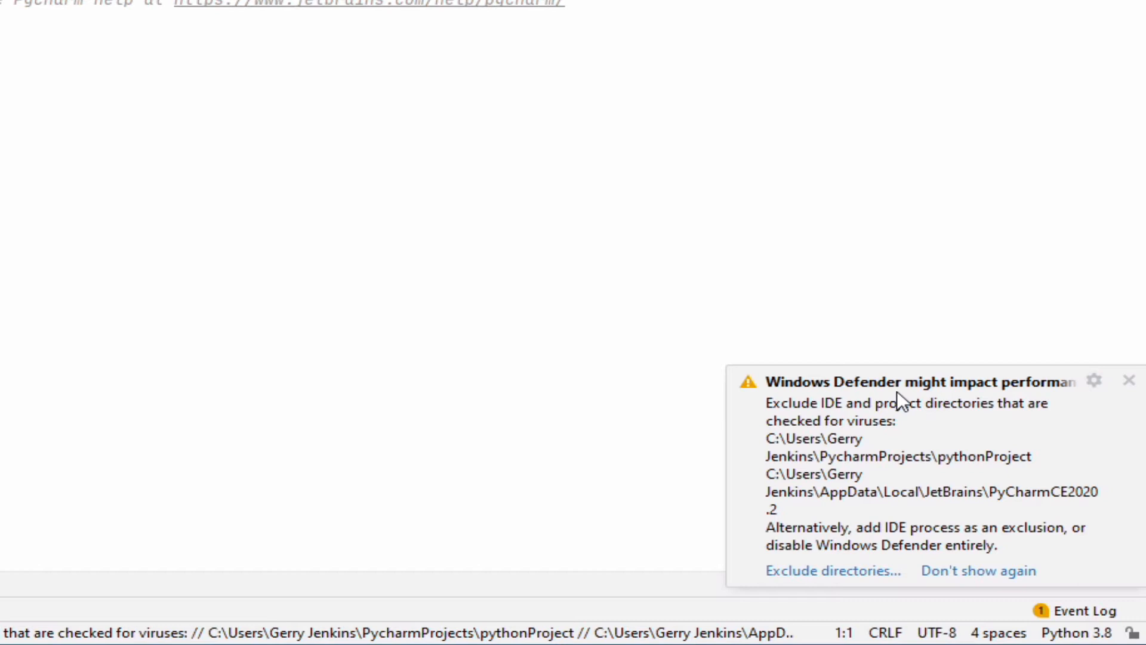
pyautogui.click(852, 569)
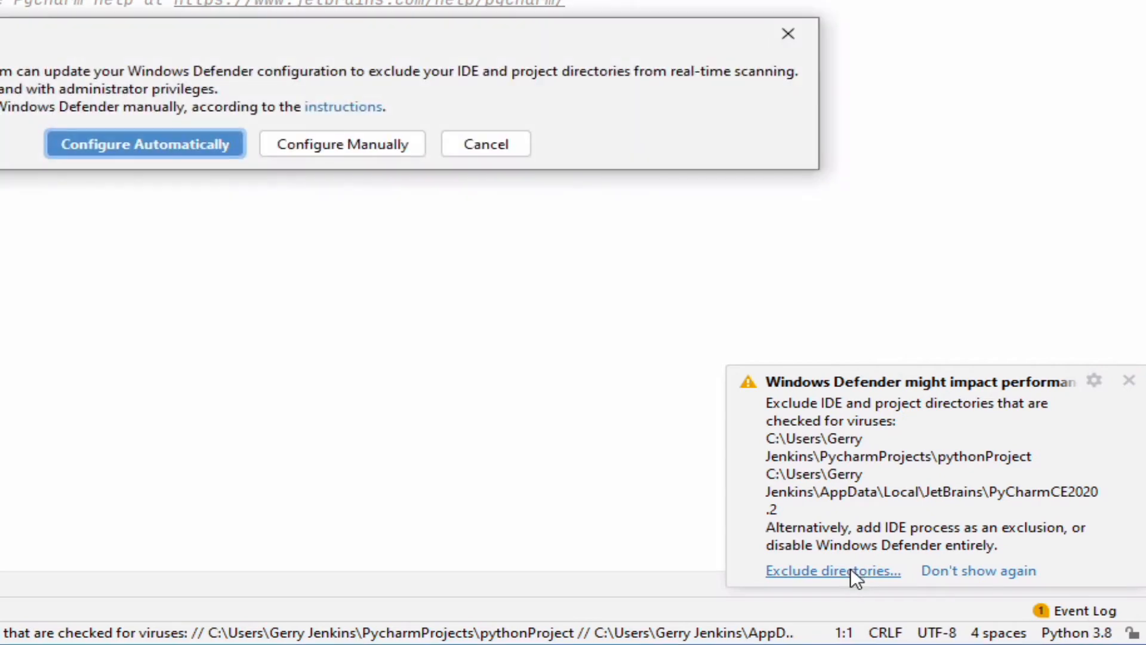
pyautogui.click(123, 144)
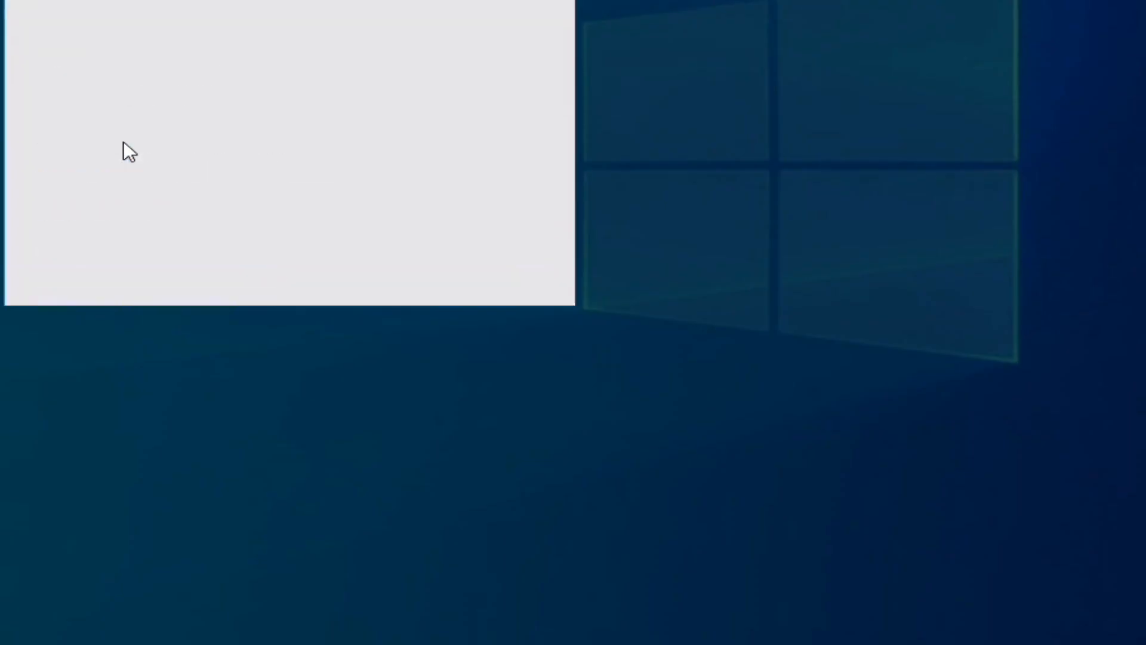
pyautogui.click(153, 261)
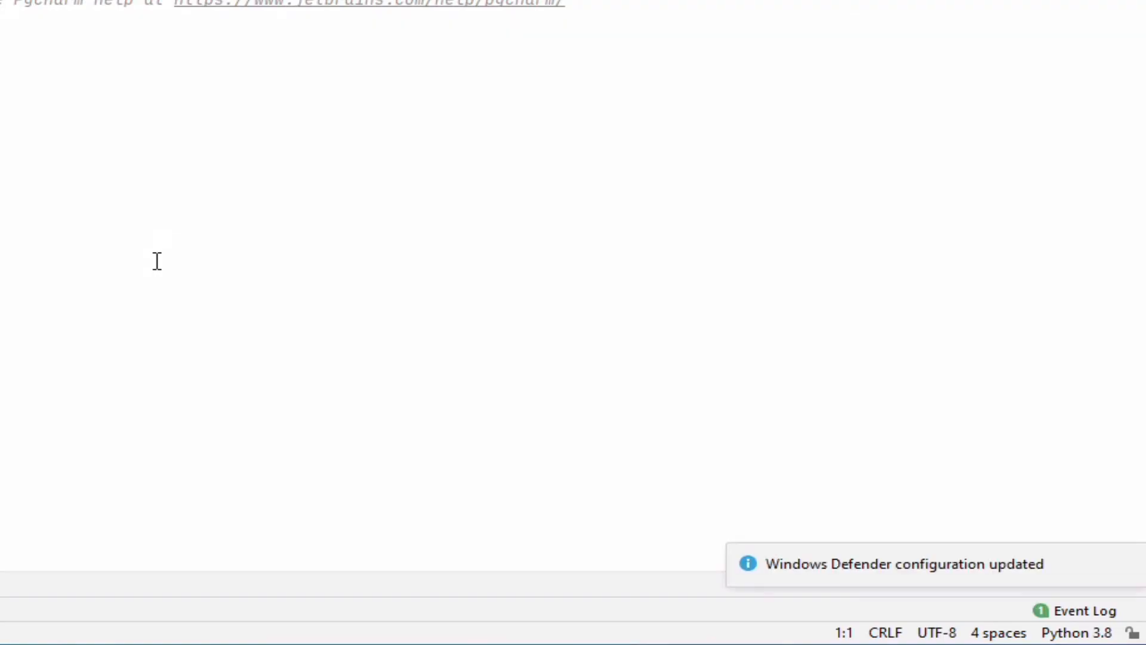
pyautogui.moveTo(812, 567)
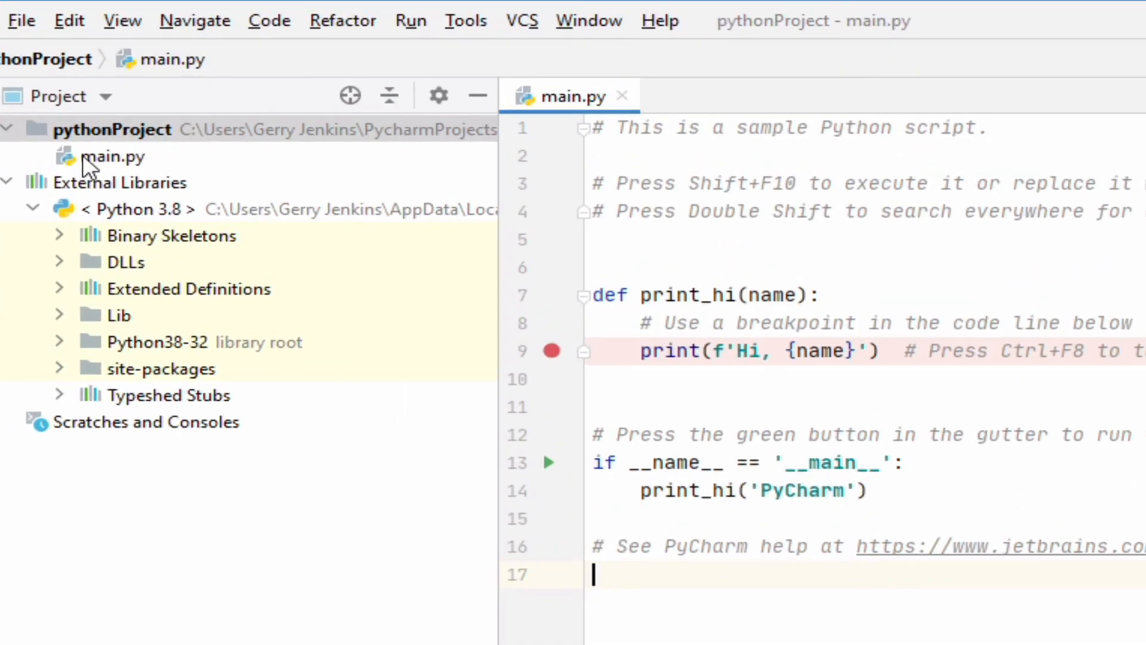
# - Set Python 3.8 as the default Python interpreter in the settings for new projects and apply the change
pyautogui.click(25, 21)
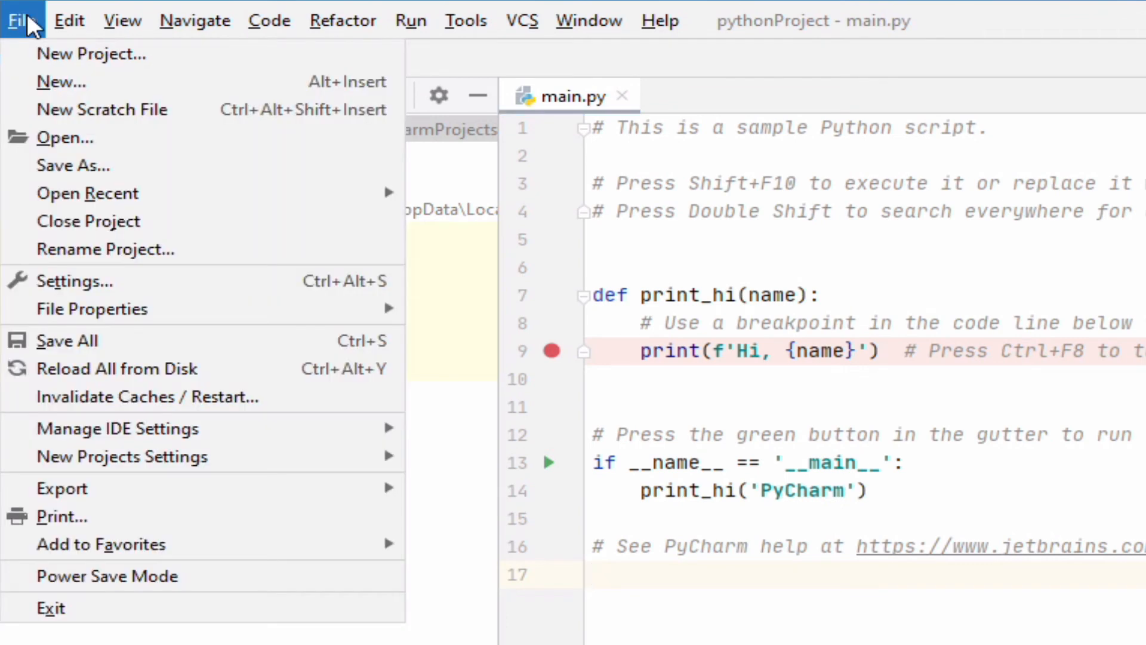
pyautogui.moveTo(77, 463)
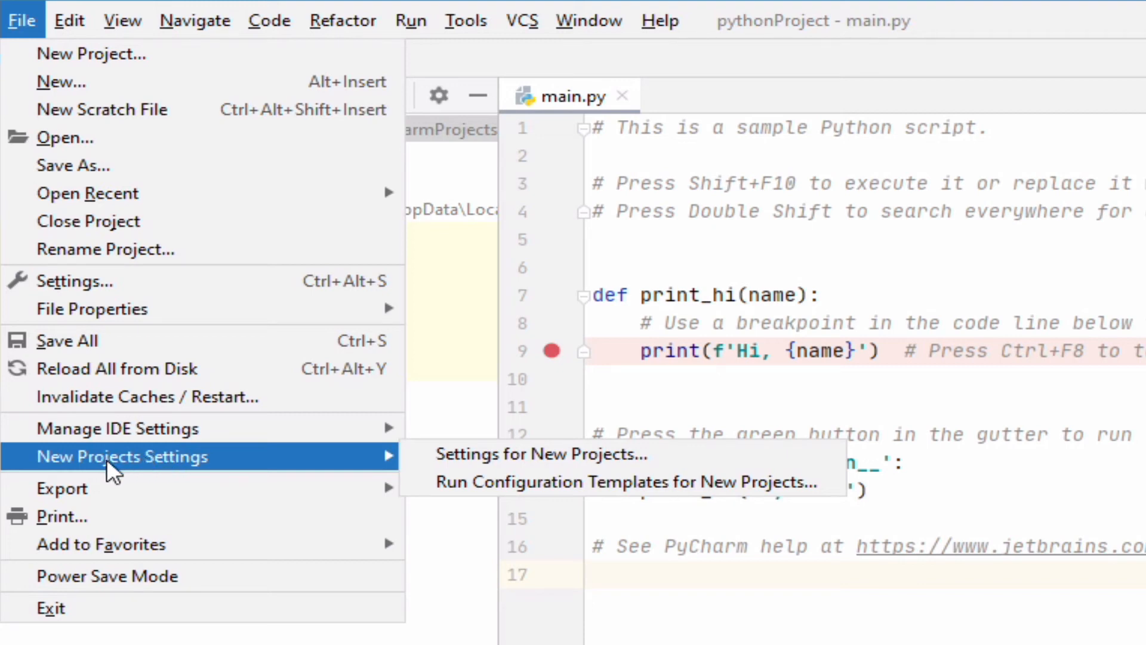
pyautogui.click(535, 454)
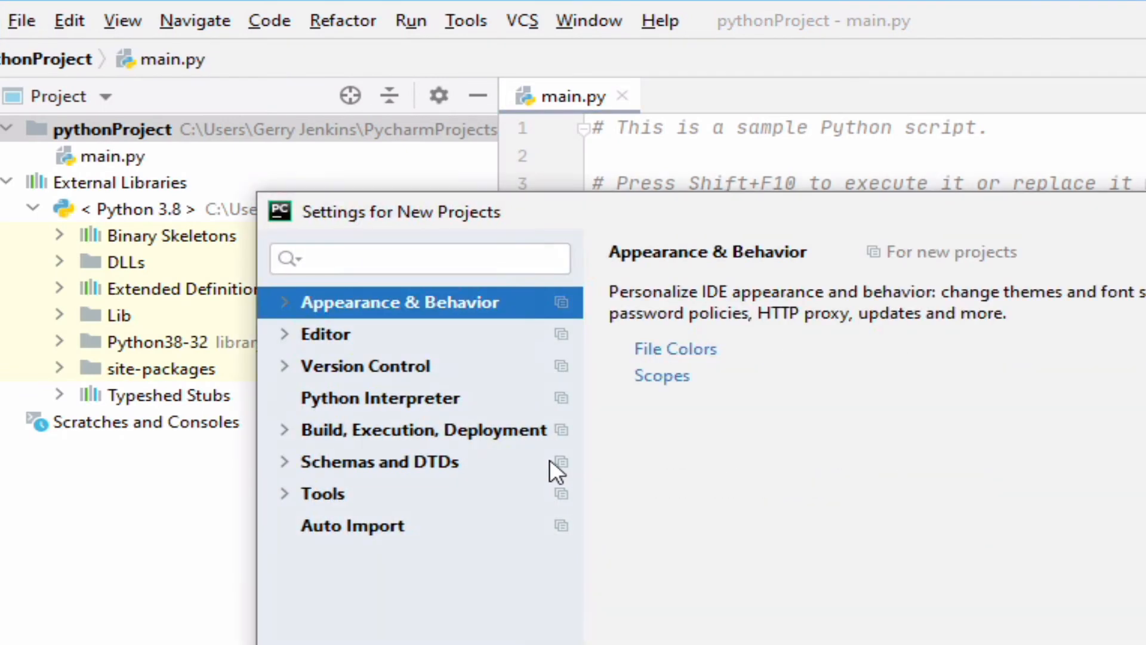
pyautogui.click(328, 397)
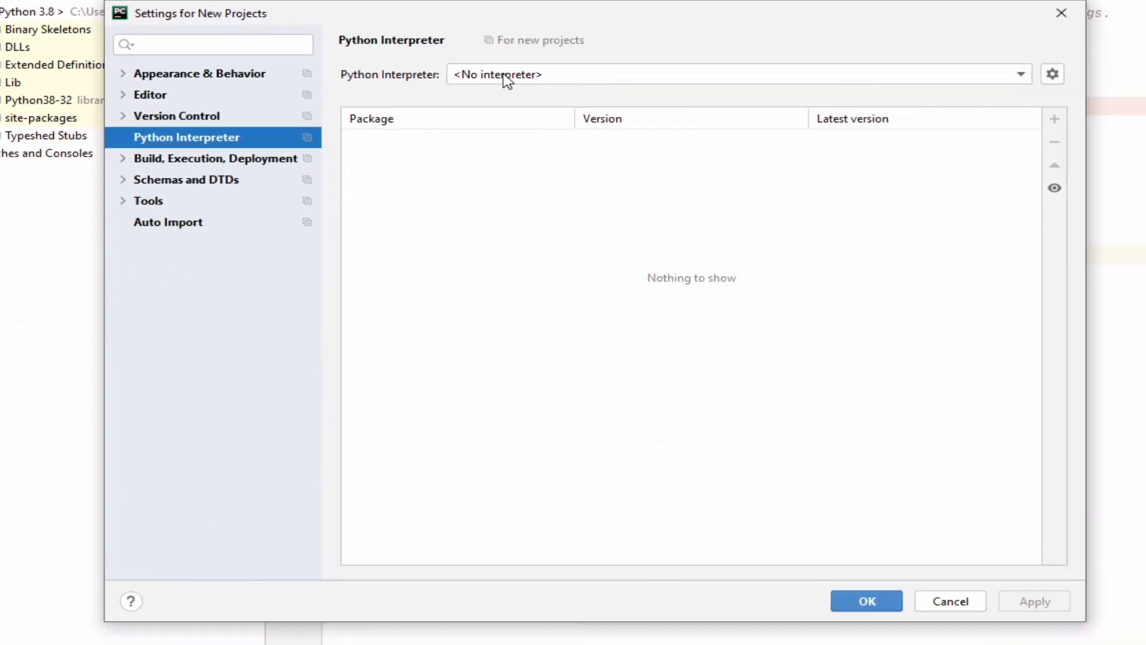
pyautogui.click(1016, 76)
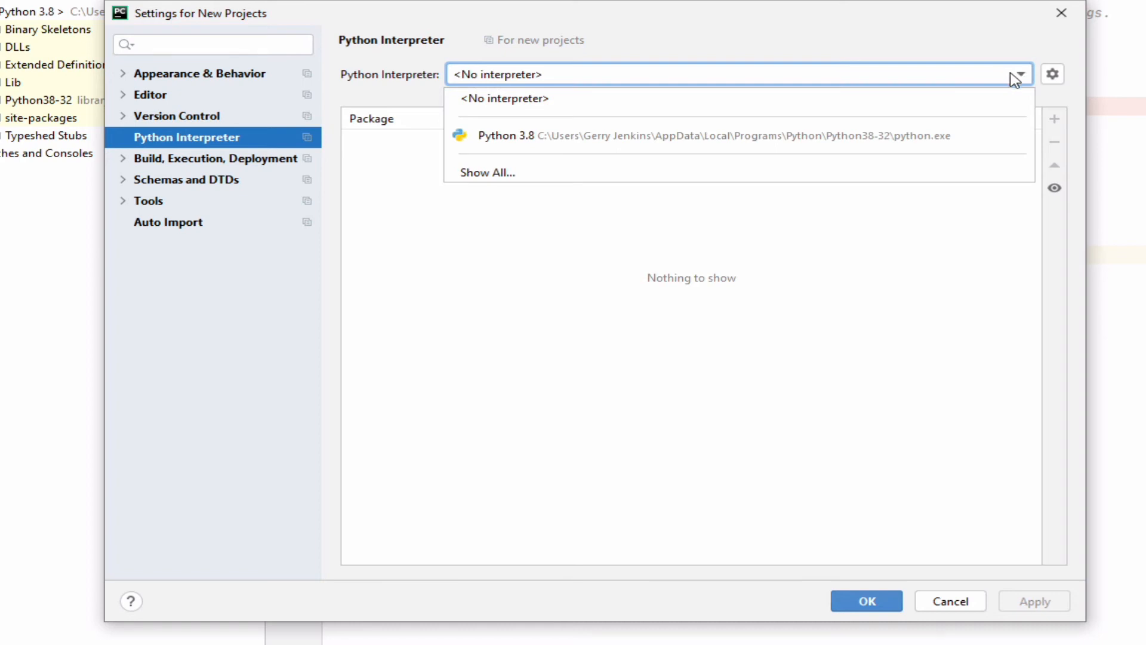
pyautogui.click(549, 136)
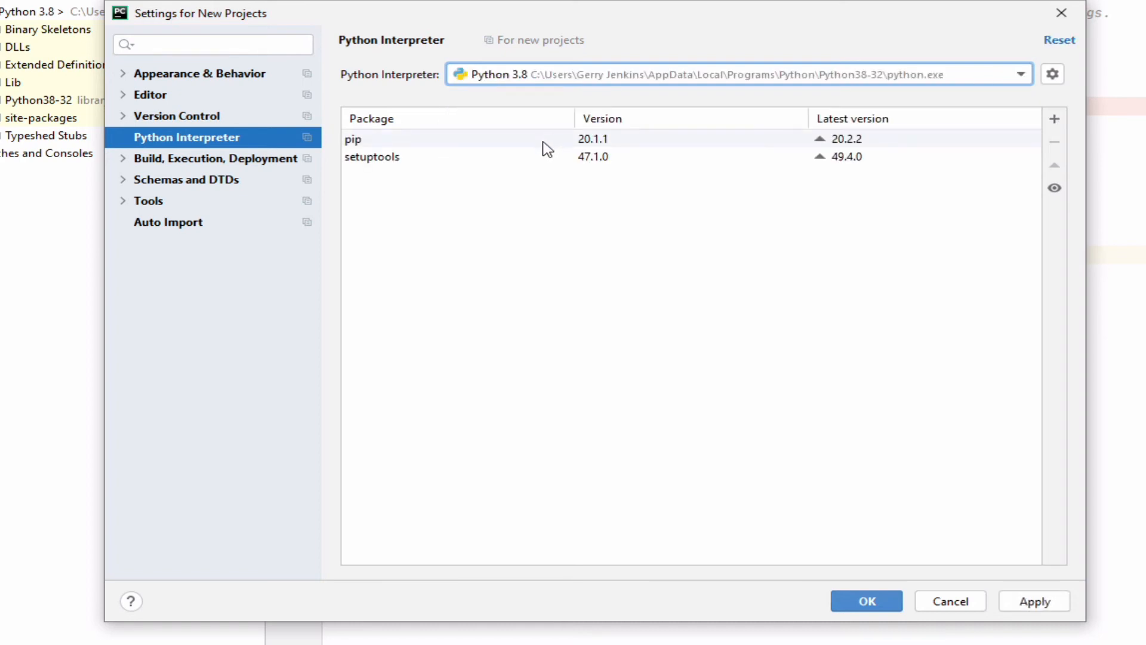
pyautogui.click(1046, 607)
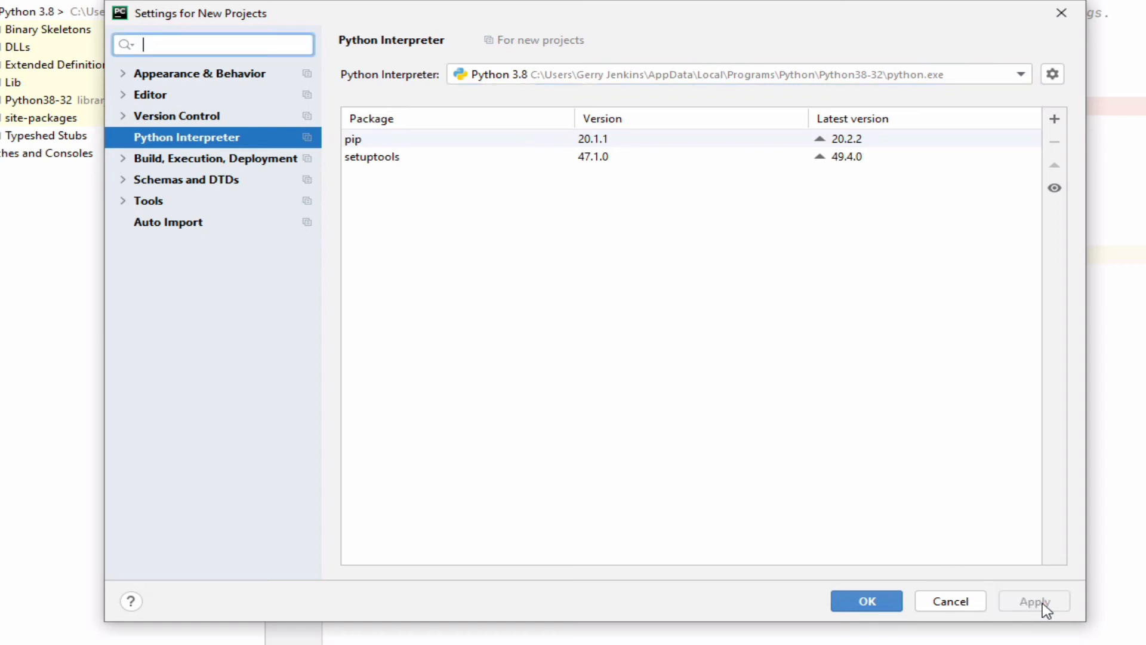
pyautogui.click(870, 604)
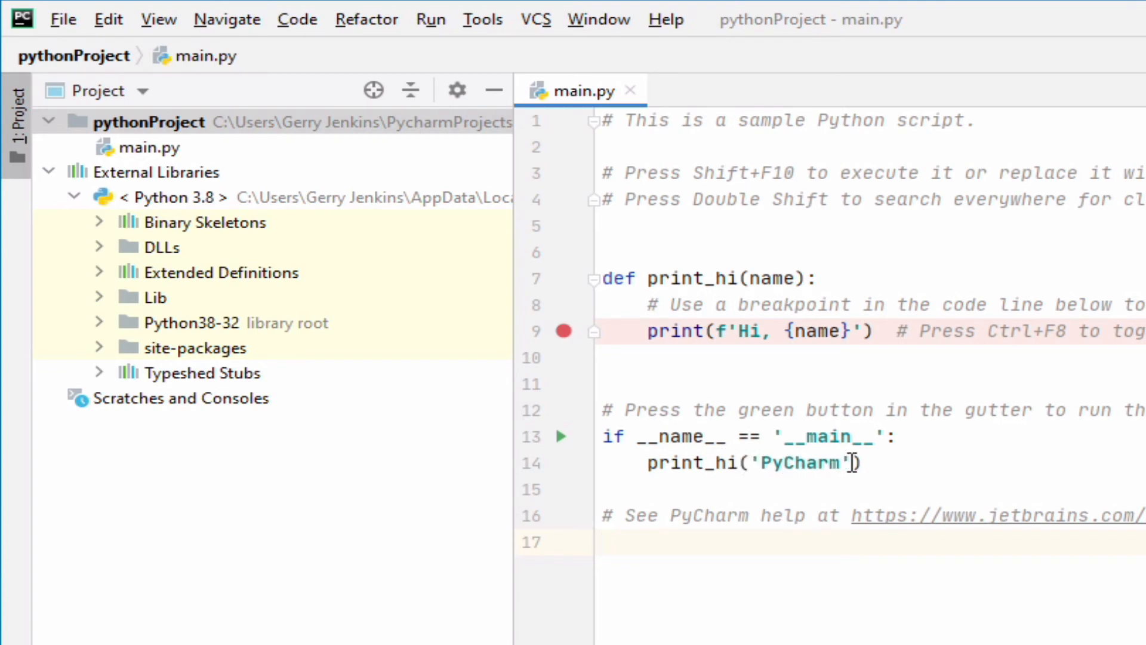
# - Run the main.py sample script with the main run configuration
pyautogui.moveTo(758, 269)
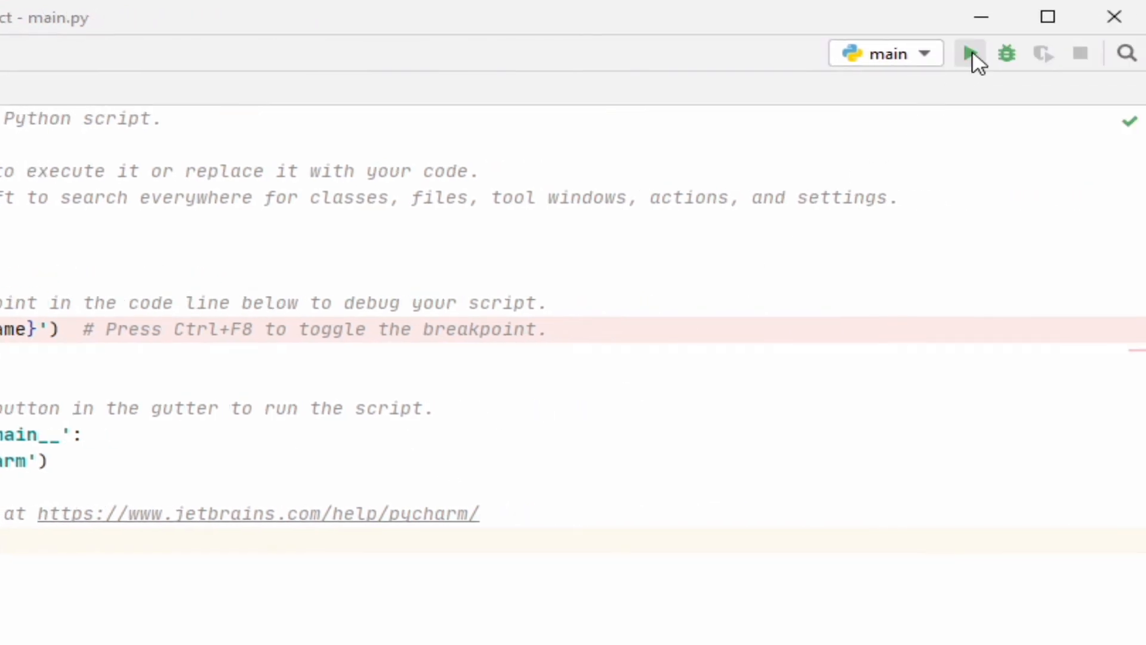
pyautogui.click(972, 54)
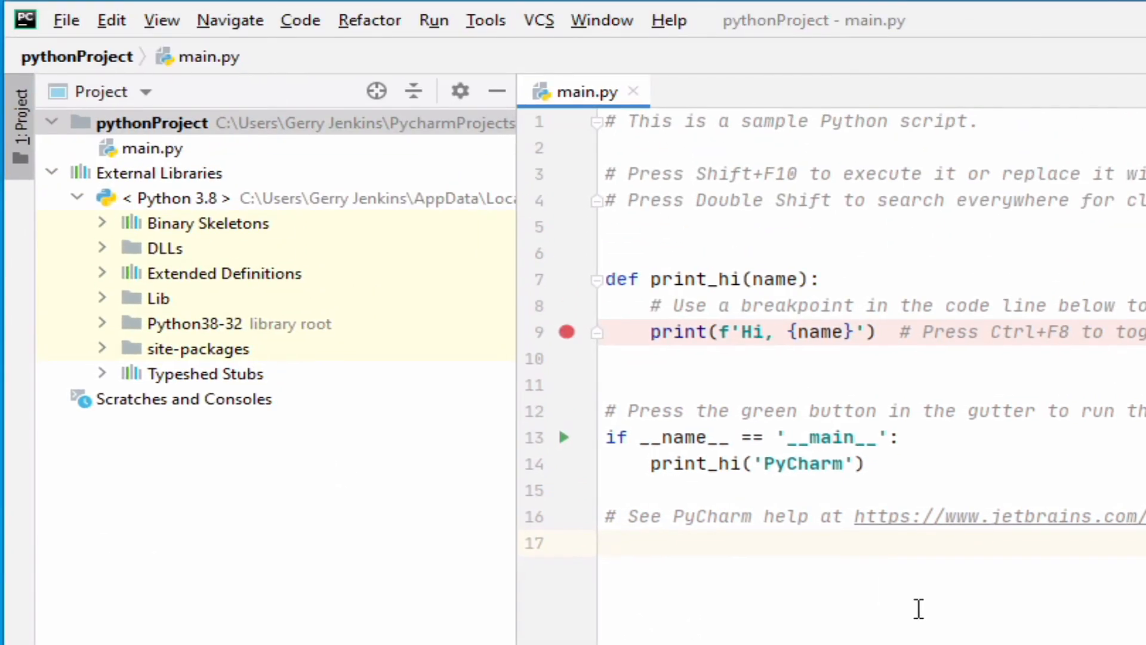
pyautogui.moveTo(916, 609); pyautogui.dragTo(911, 635)
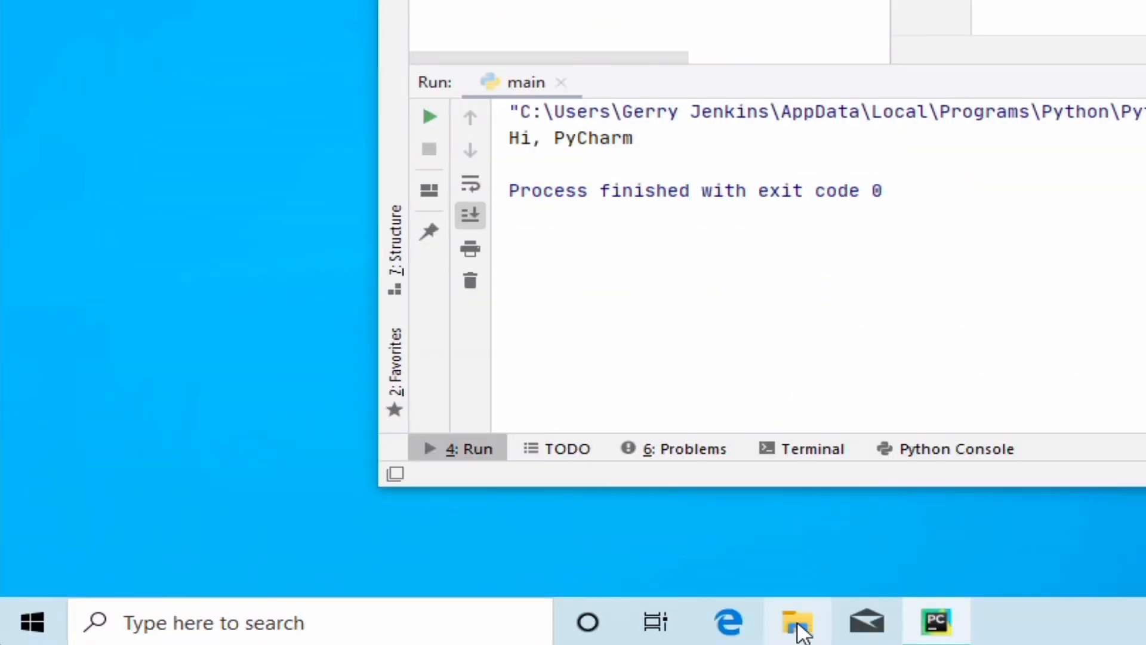
# - Switch to File Explorer and open the pythonProject folder inside PycharmProjects in the user's home folder
pyautogui.click(800, 624)
pyautogui.click(753, 0)
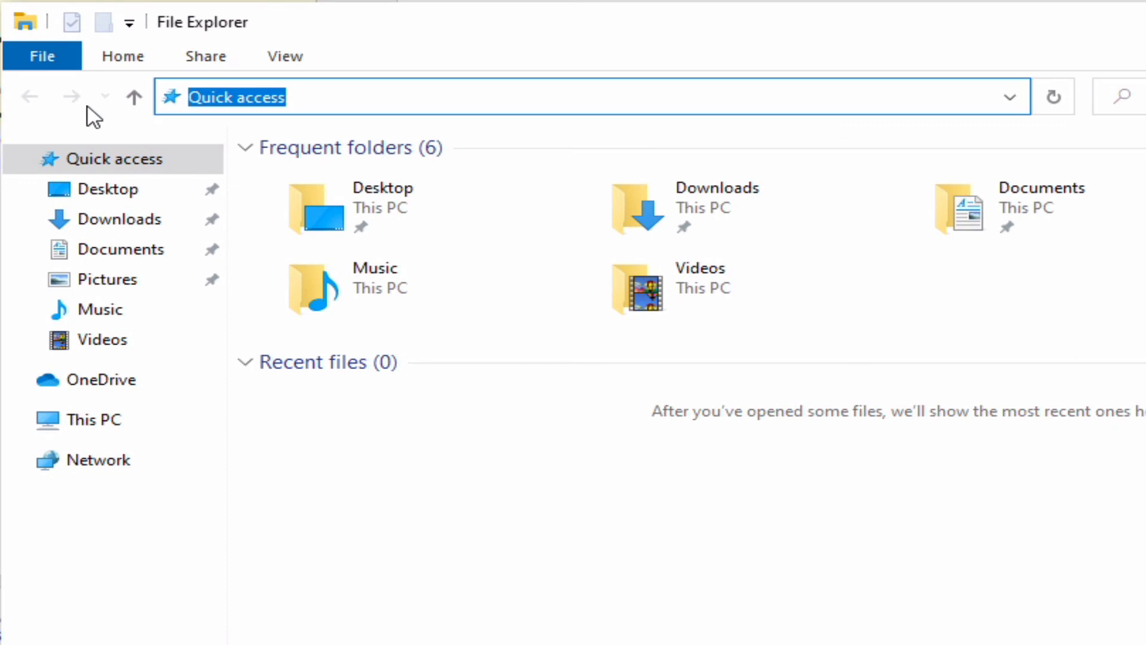
pyautogui.click(137, 101)
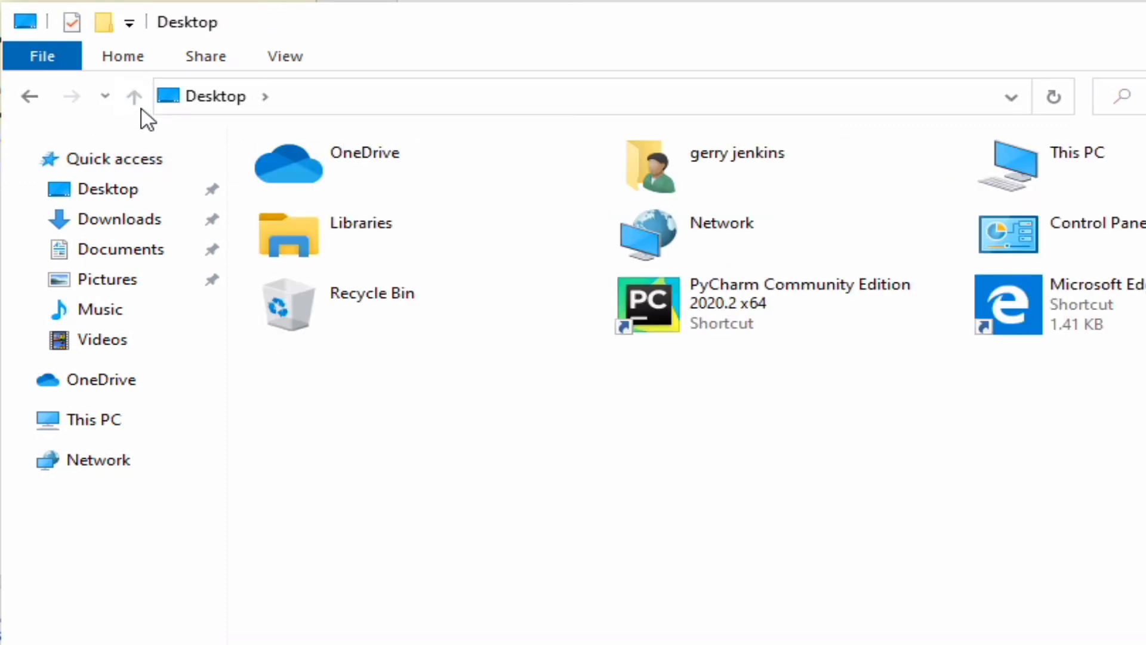
pyautogui.doubleClick(684, 167)
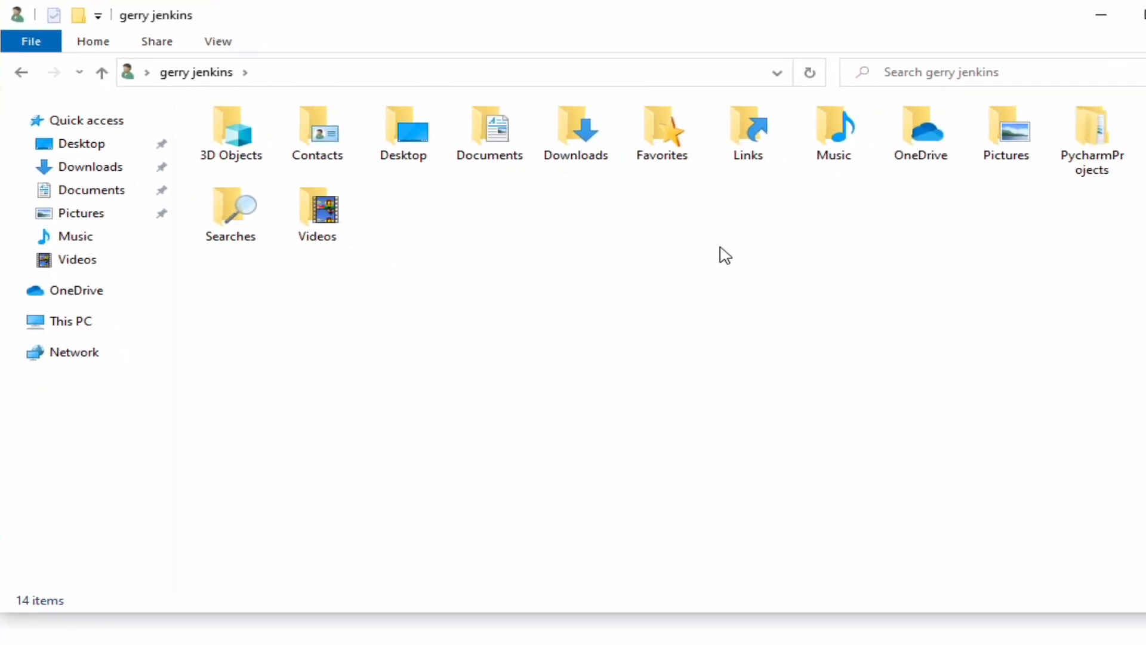
pyautogui.doubleClick(1093, 134)
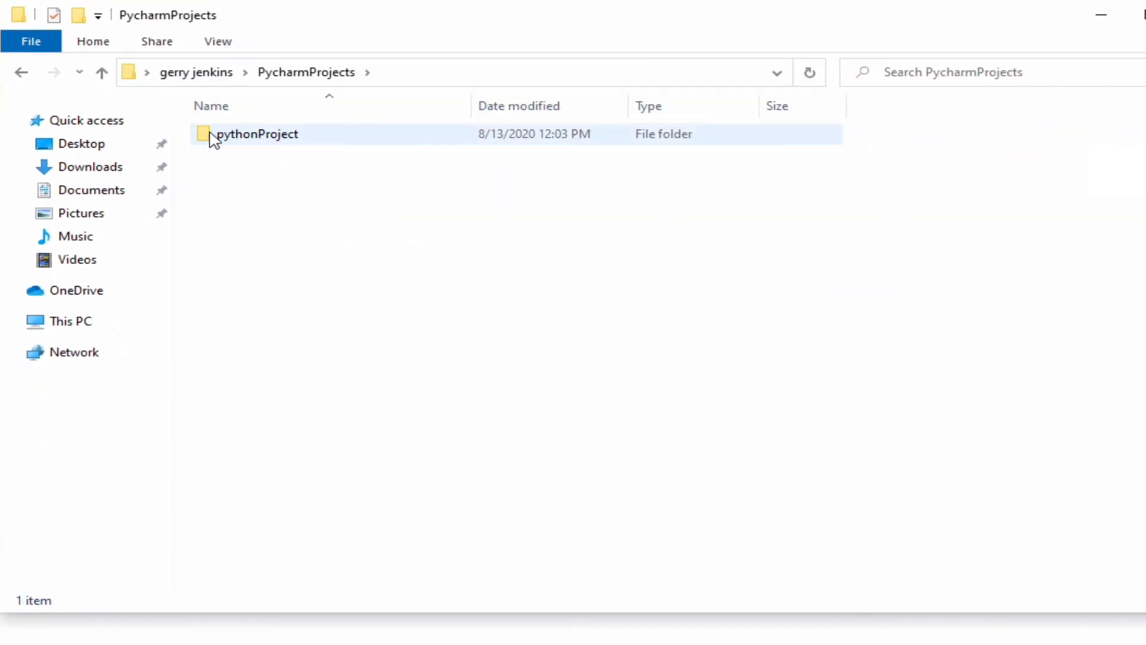
pyautogui.moveTo(214, 139)
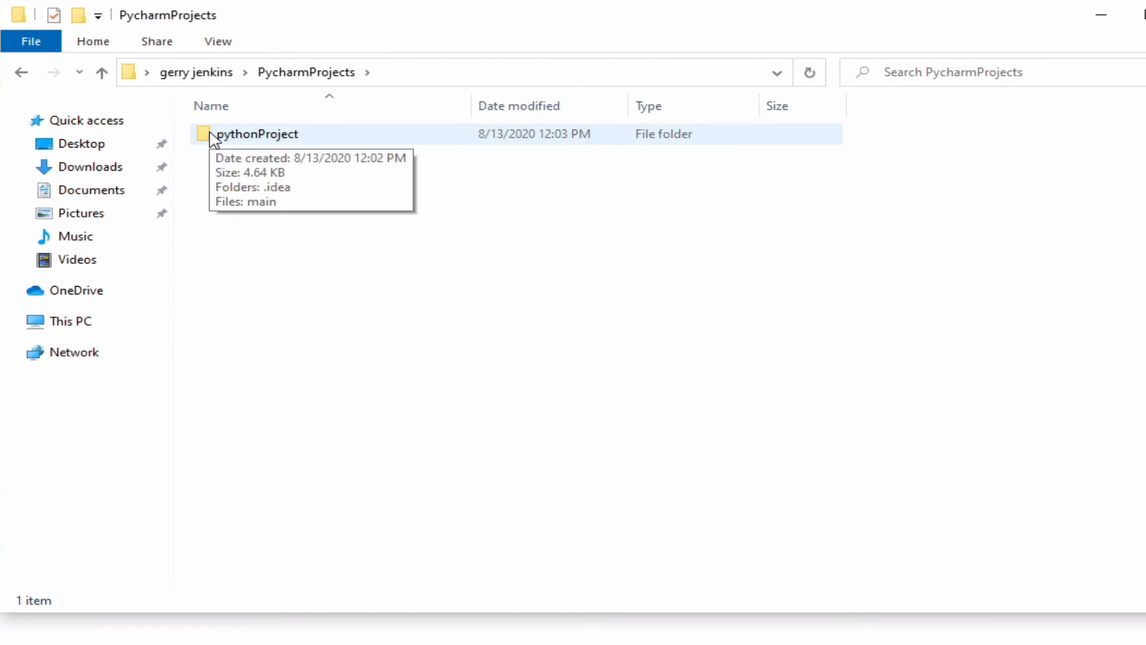
pyautogui.doubleClick(214, 140)
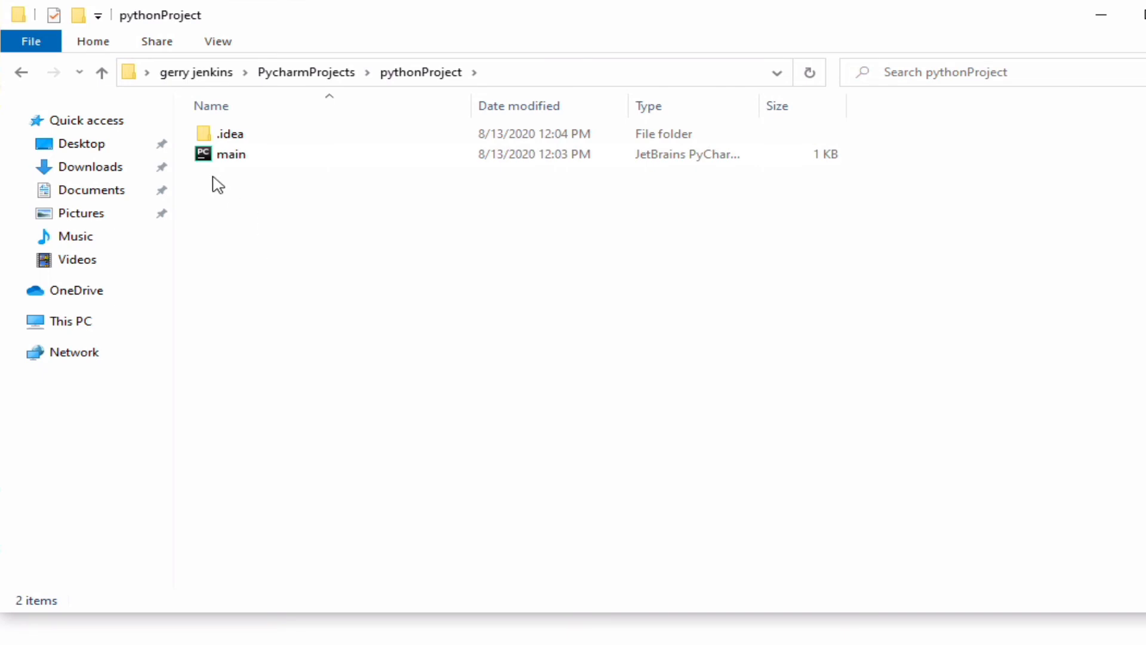
pyautogui.moveTo(214, 163)
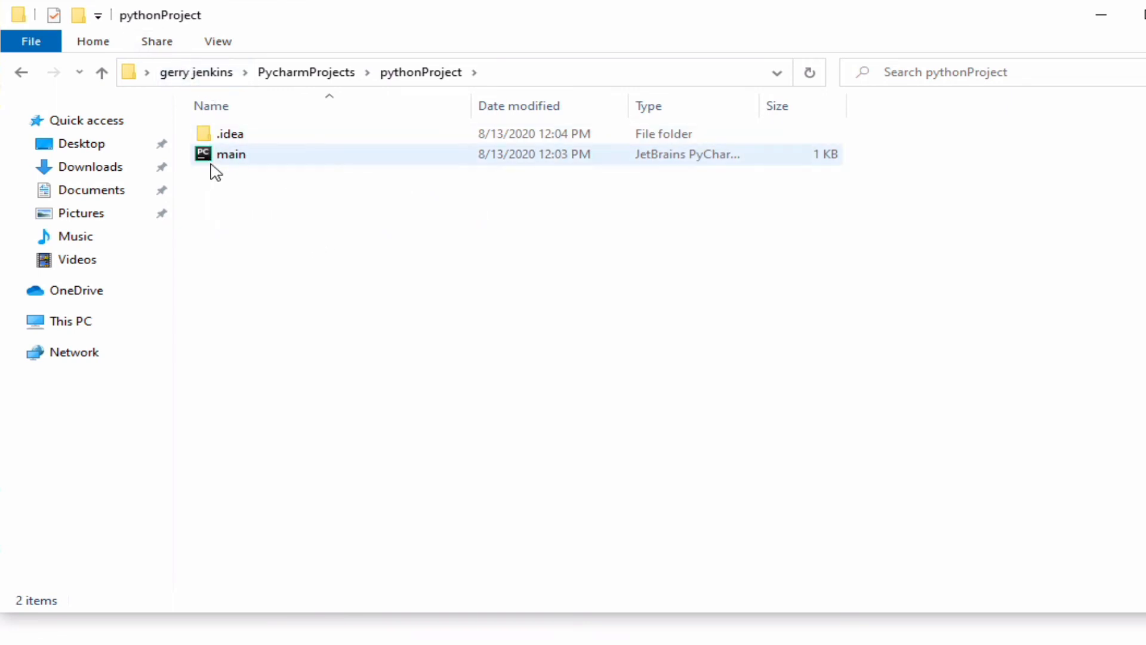
# - Turn off hiding of extensions for known file types in the File Explorer folder options and confirm
pyautogui.click(42, 48)
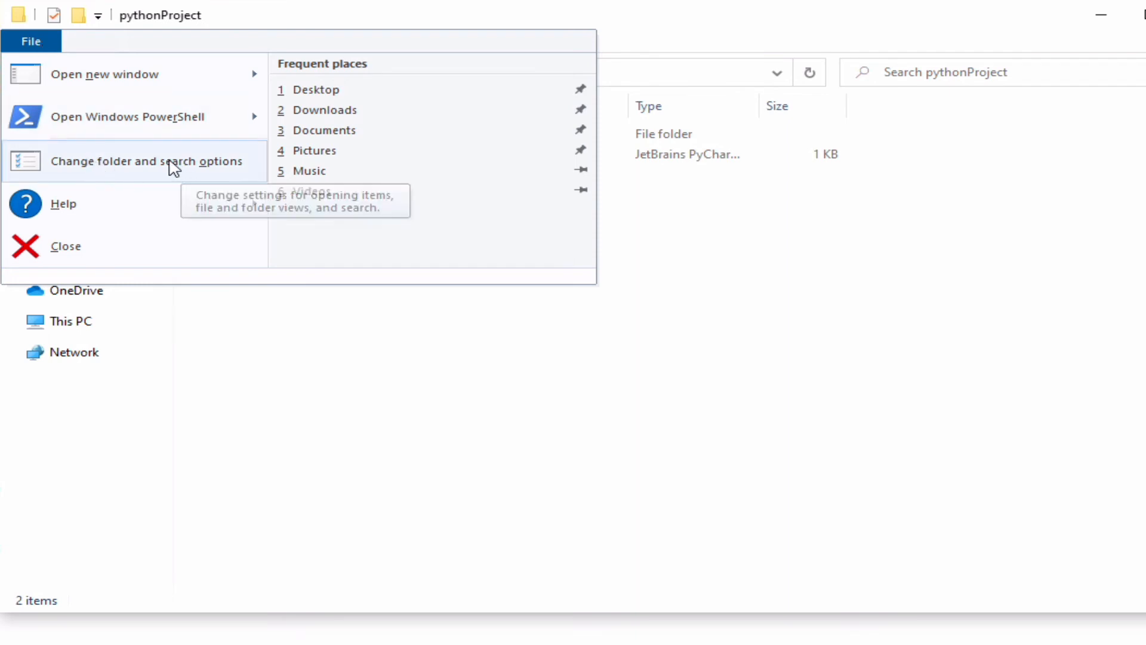
pyautogui.click(172, 169)
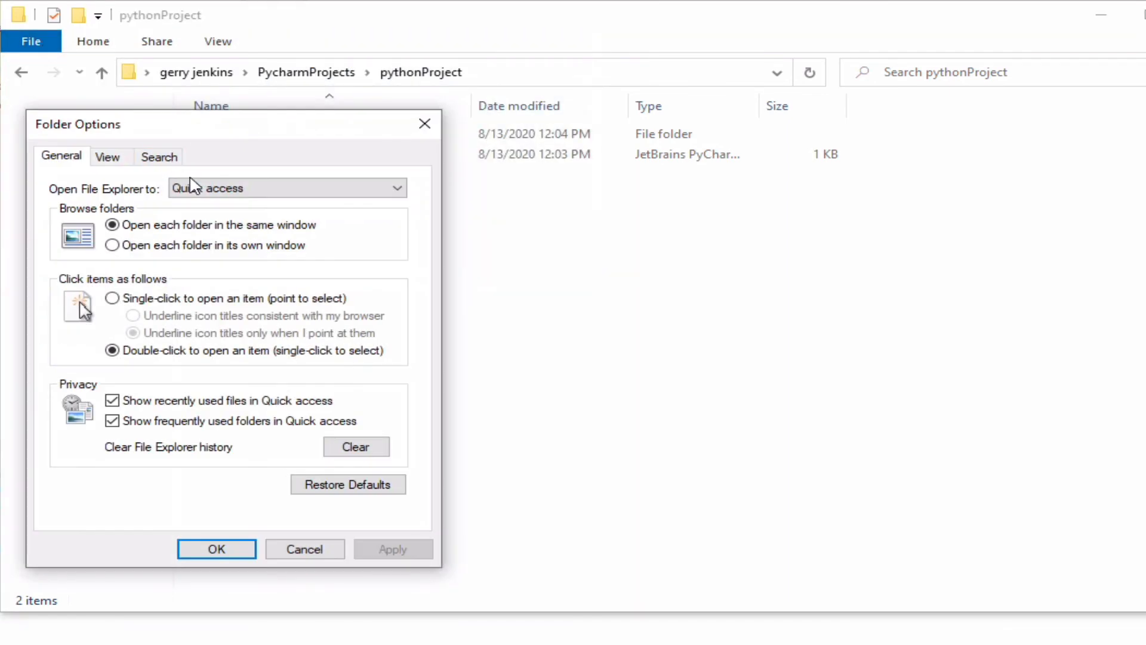
pyautogui.click(110, 157)
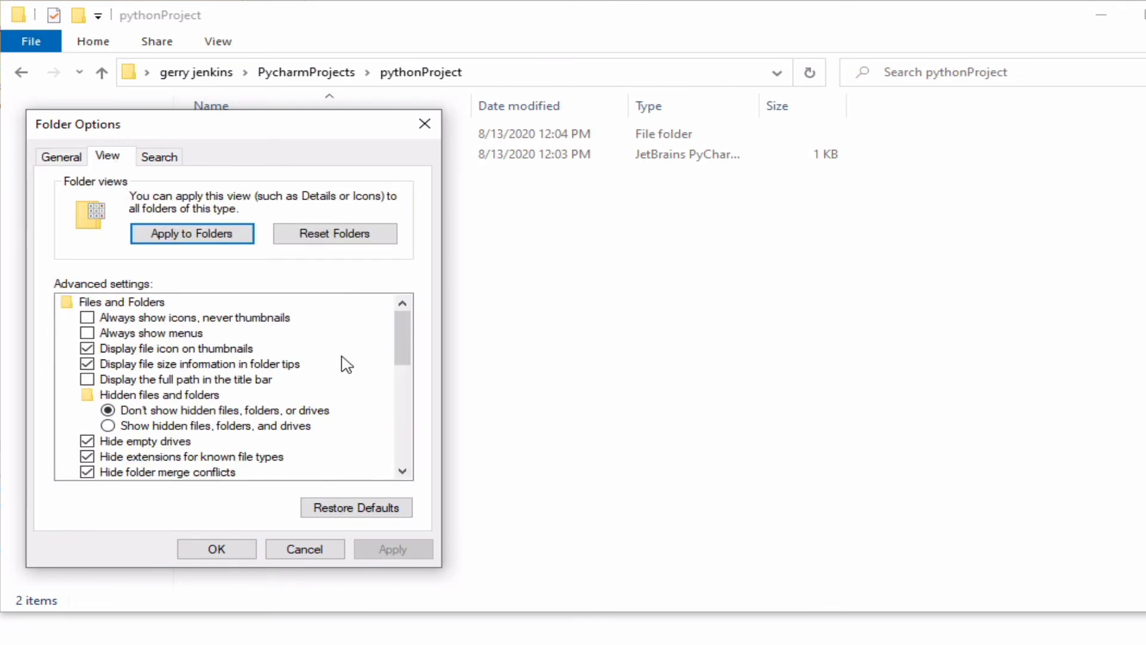
pyautogui.moveTo(399, 346)
pyautogui.mouseDown()
pyautogui.moveTo(404, 363)
pyautogui.moveTo(400, 348)
pyautogui.mouseUp()
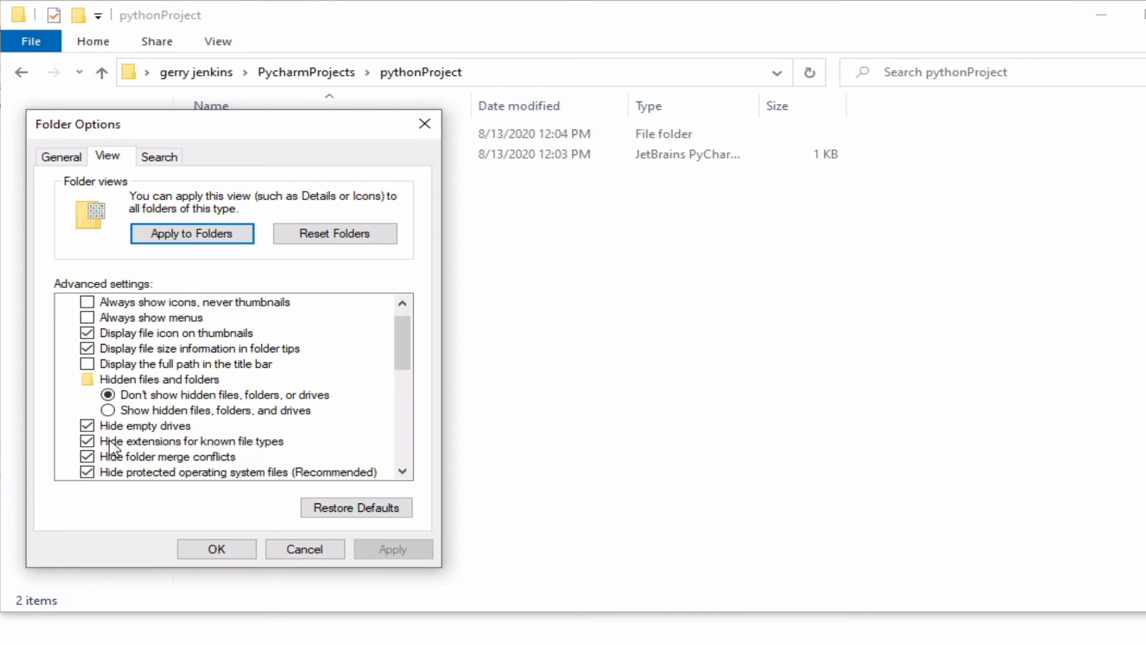
pyautogui.click(89, 442)
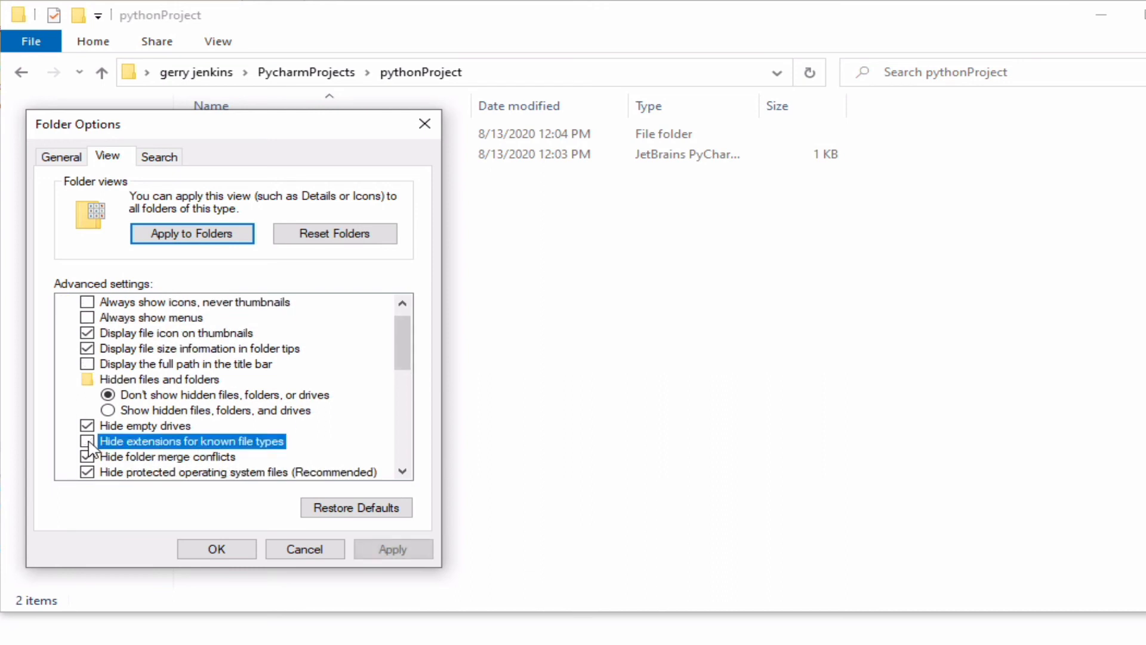
pyautogui.click(217, 549)
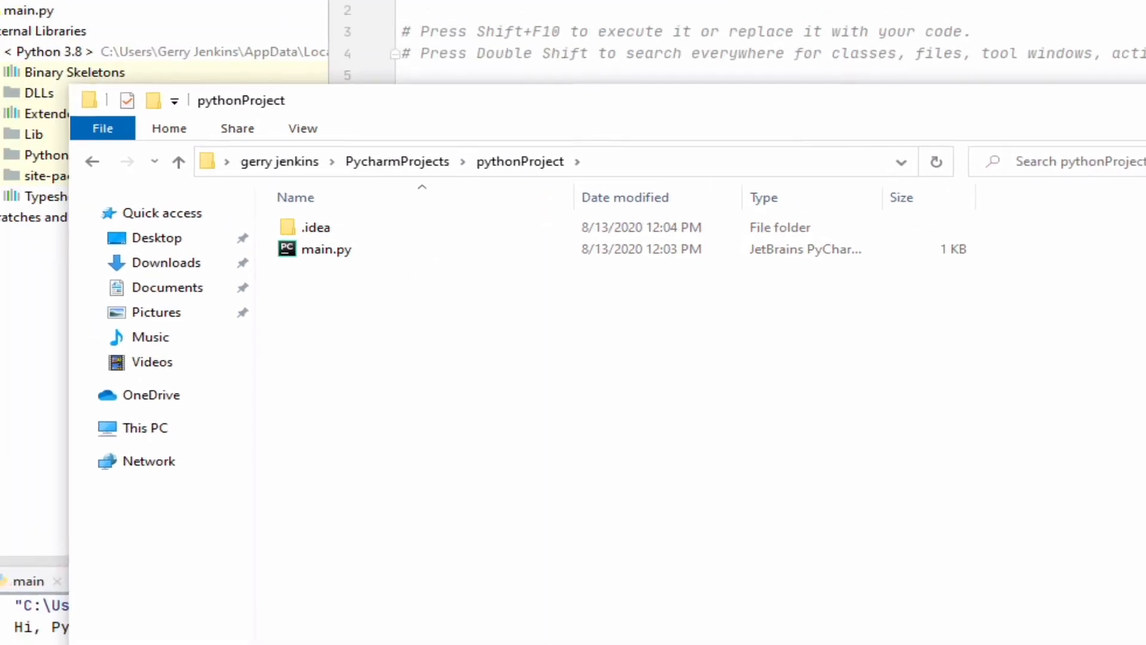
# - Switch back to PyCharm, collapse the External Libraries node and close the pythonProject project
pyautogui.hotkey('alt', 'Tab')
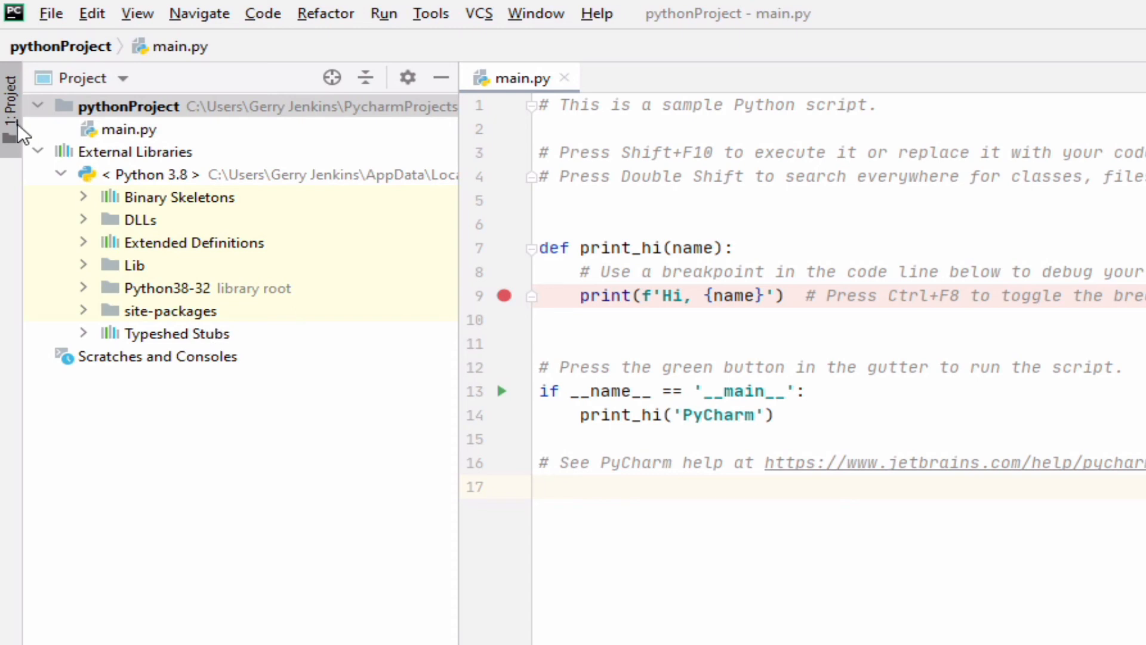
pyautogui.click(37, 152)
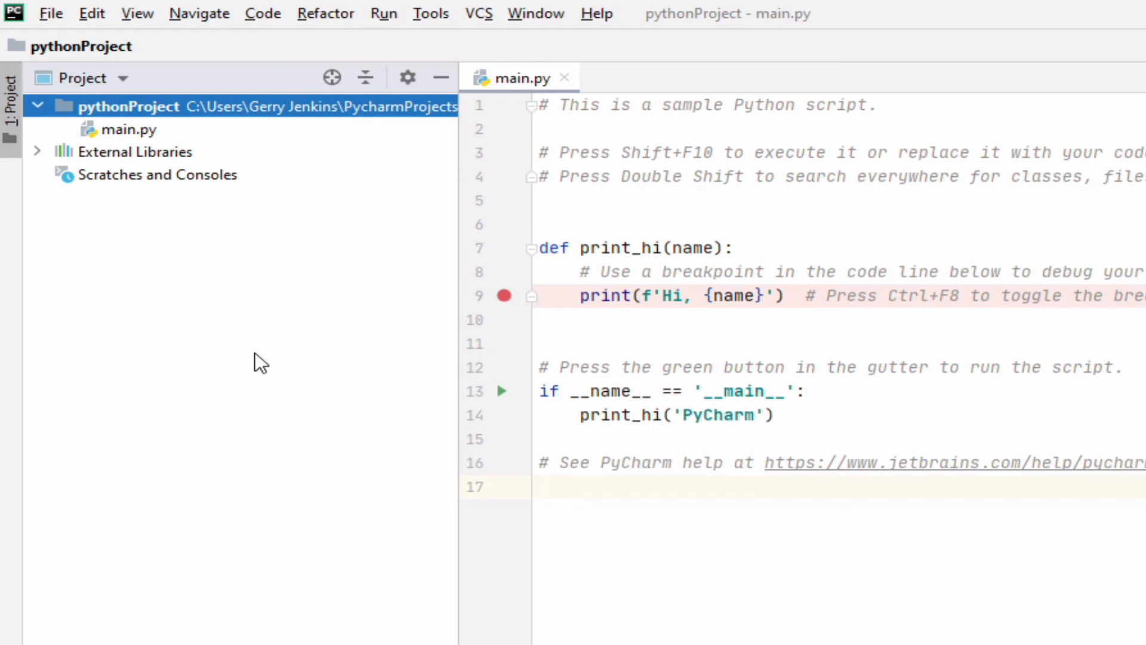
pyautogui.click(56, 22)
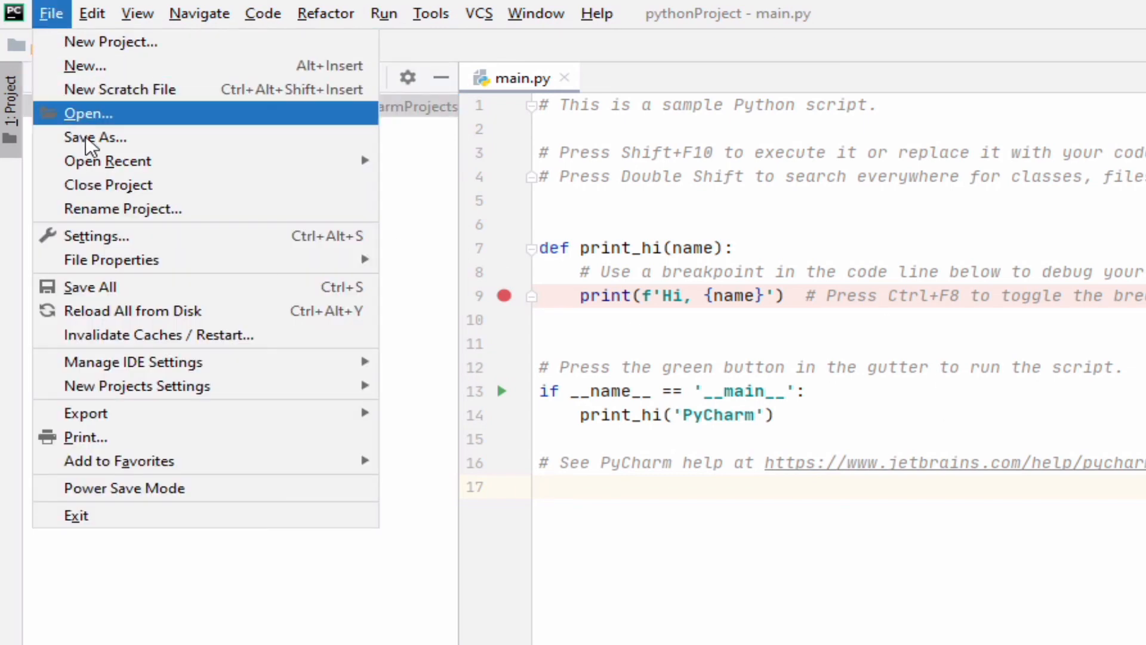
pyautogui.click(101, 185)
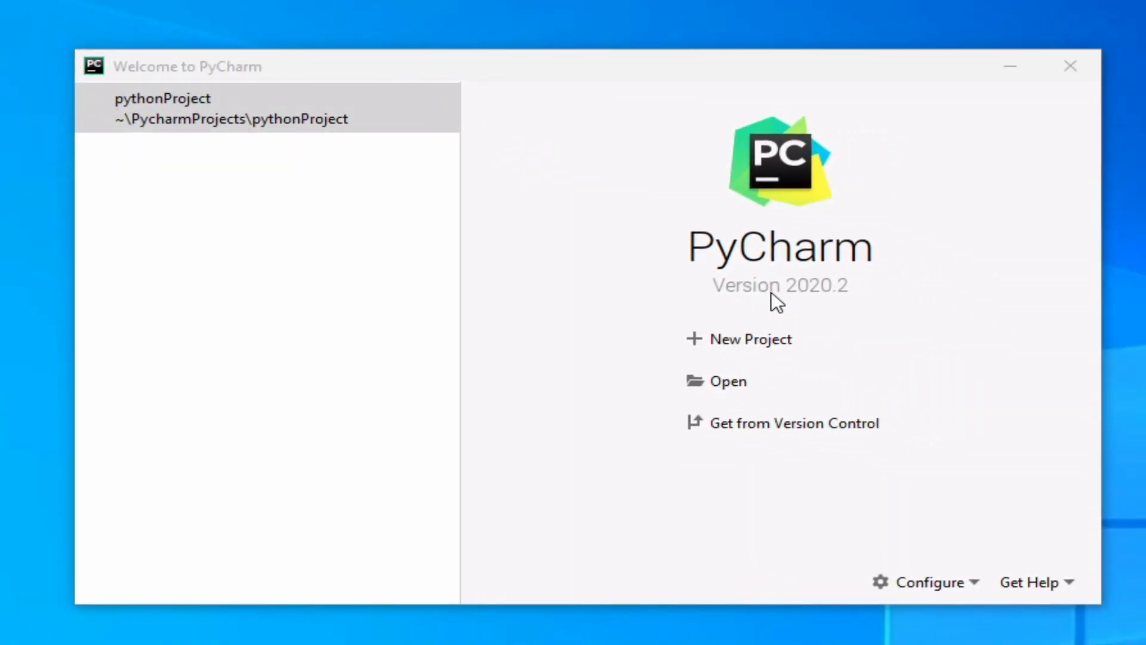
# - Create a new project named Hello in PycharmProjects without the main.py welcome script
pyautogui.click(755, 339)
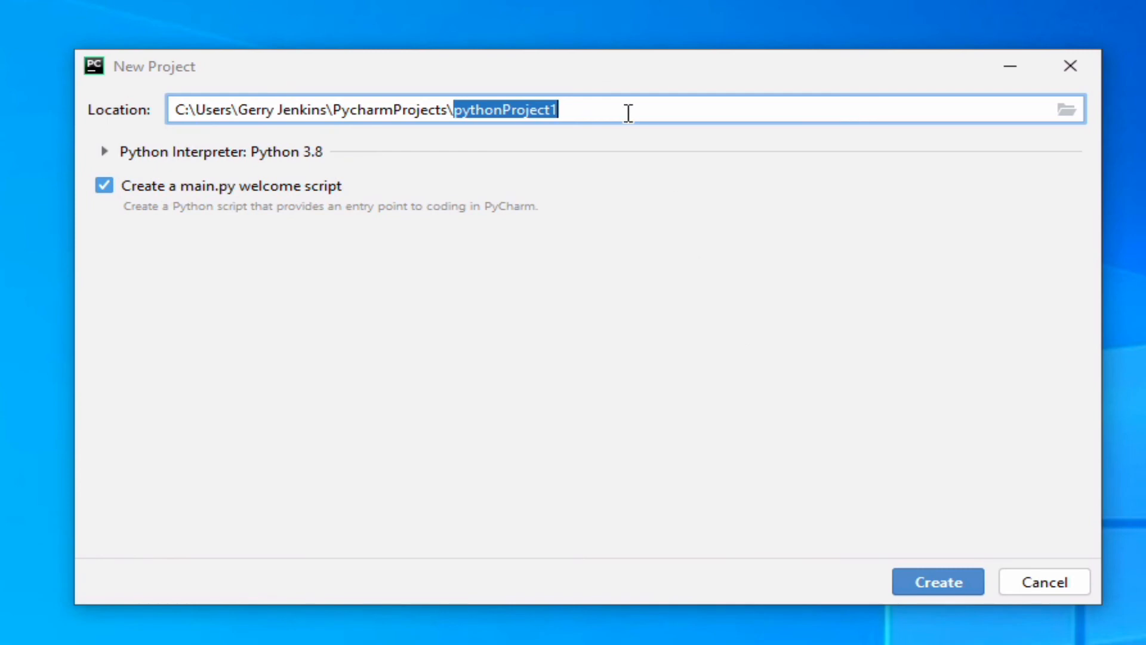
pyautogui.write('Hell')
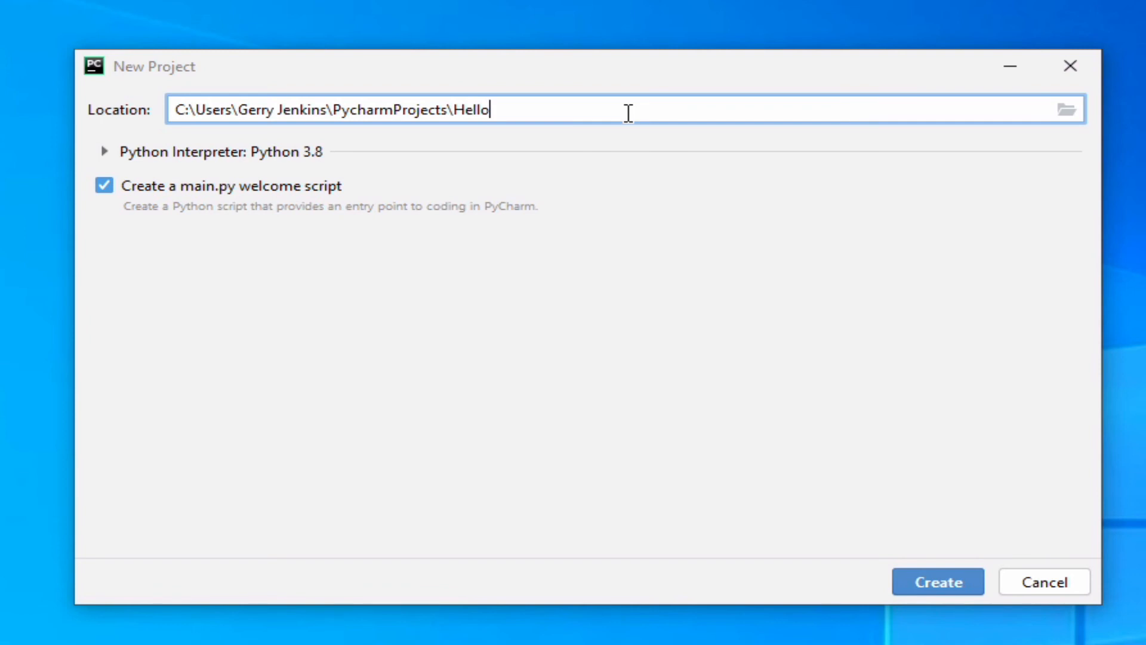
pyautogui.click(98, 185)
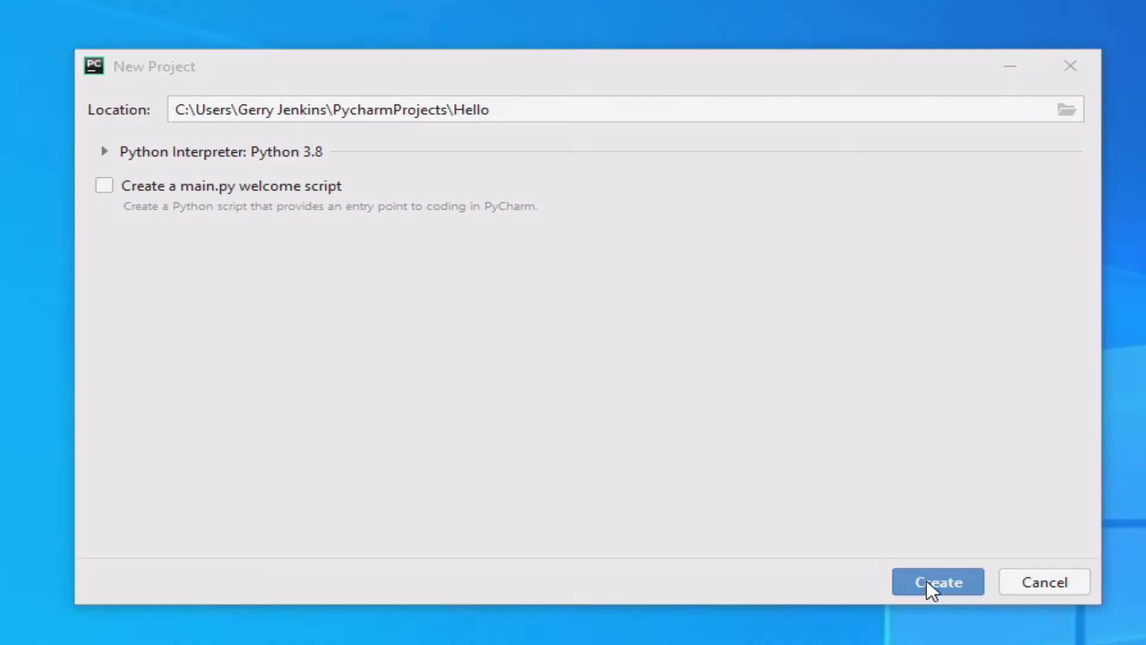
pyautogui.click(927, 579)
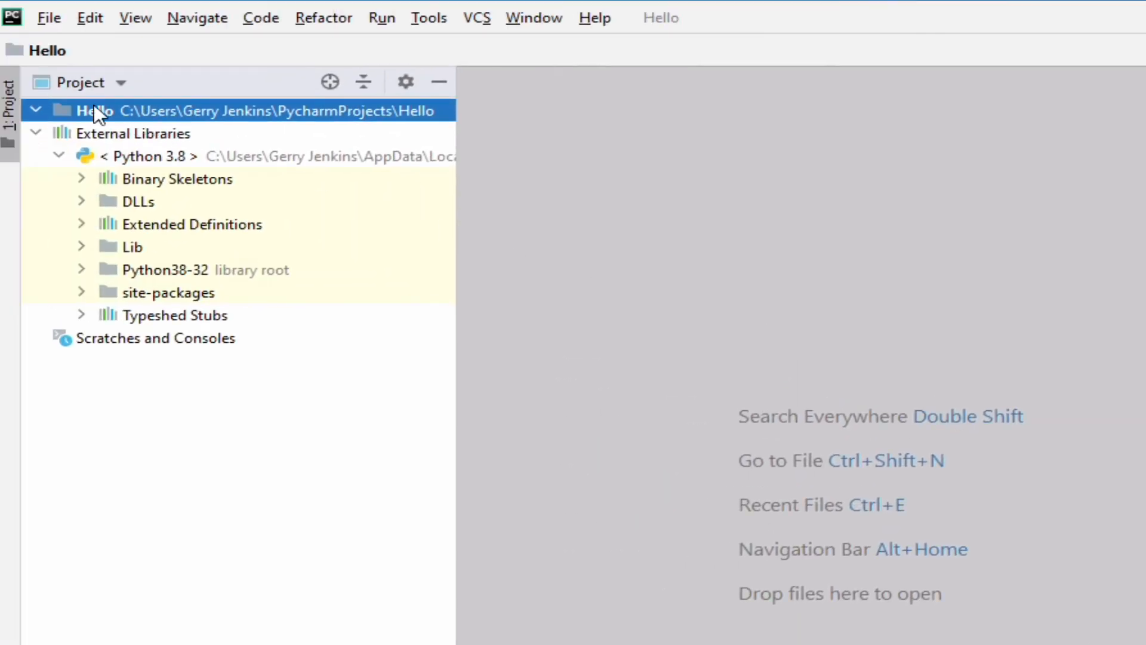
# - Add a Python file named hello to the Hello project and run the still empty script
pyautogui.rightClick(72, 109)
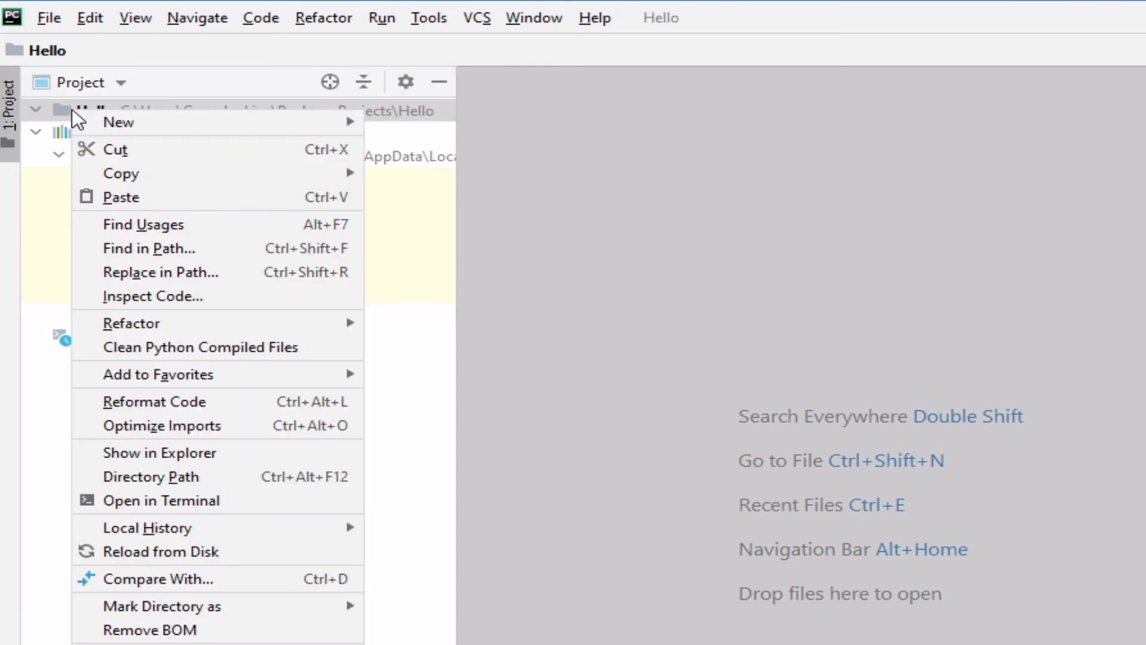
pyautogui.moveTo(72, 124)
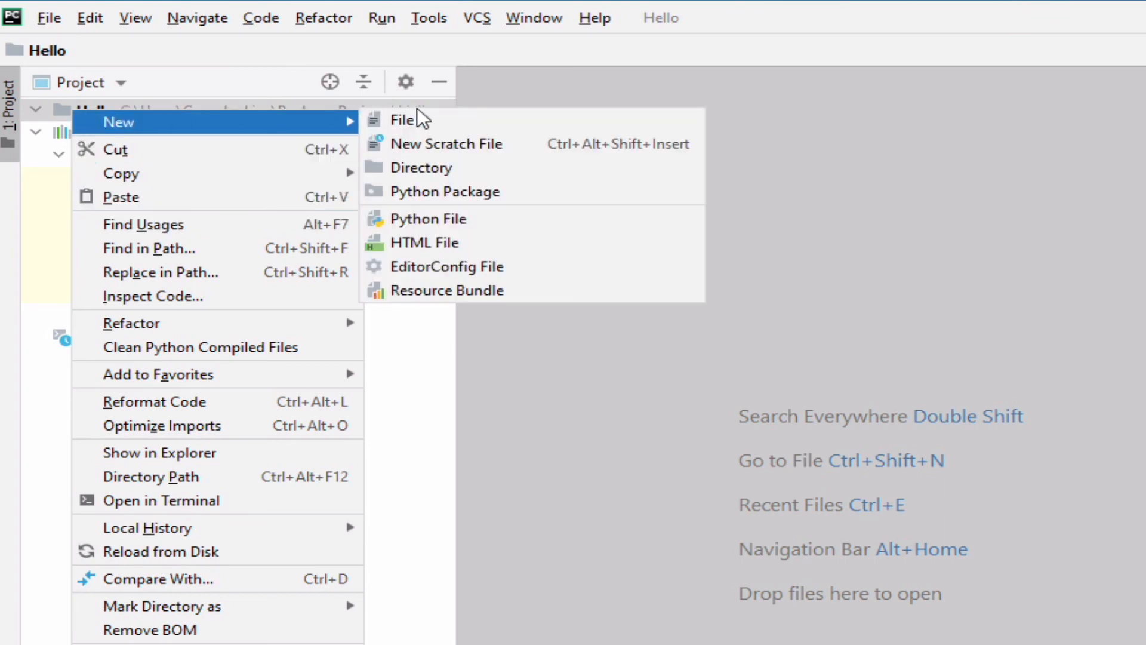
pyautogui.click(431, 217)
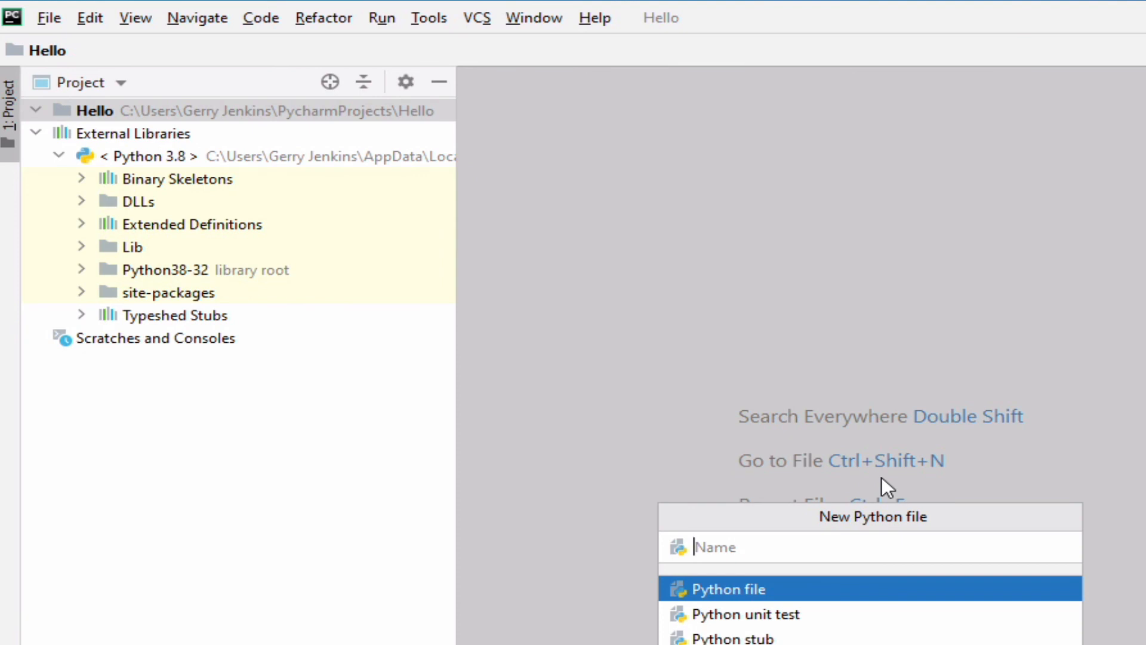
pyautogui.write('hea')
pyautogui.press('BackSpace')
pyautogui.write('llo')
pyautogui.press('Return')
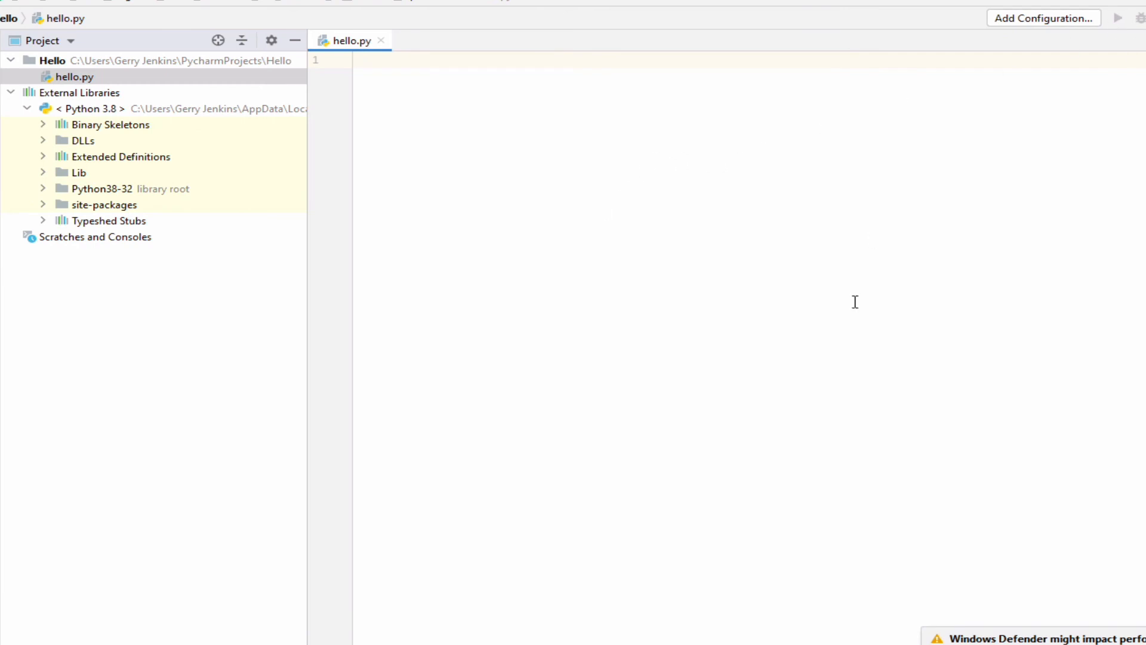
pyautogui.rightClick(650, 375)
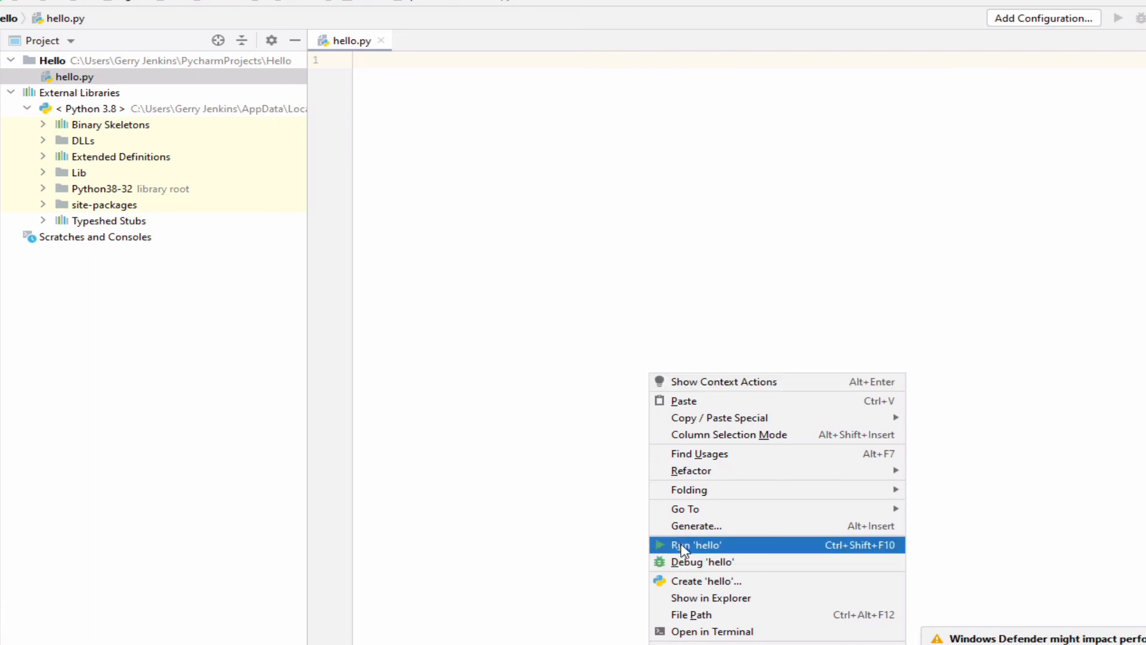
pyautogui.click(683, 544)
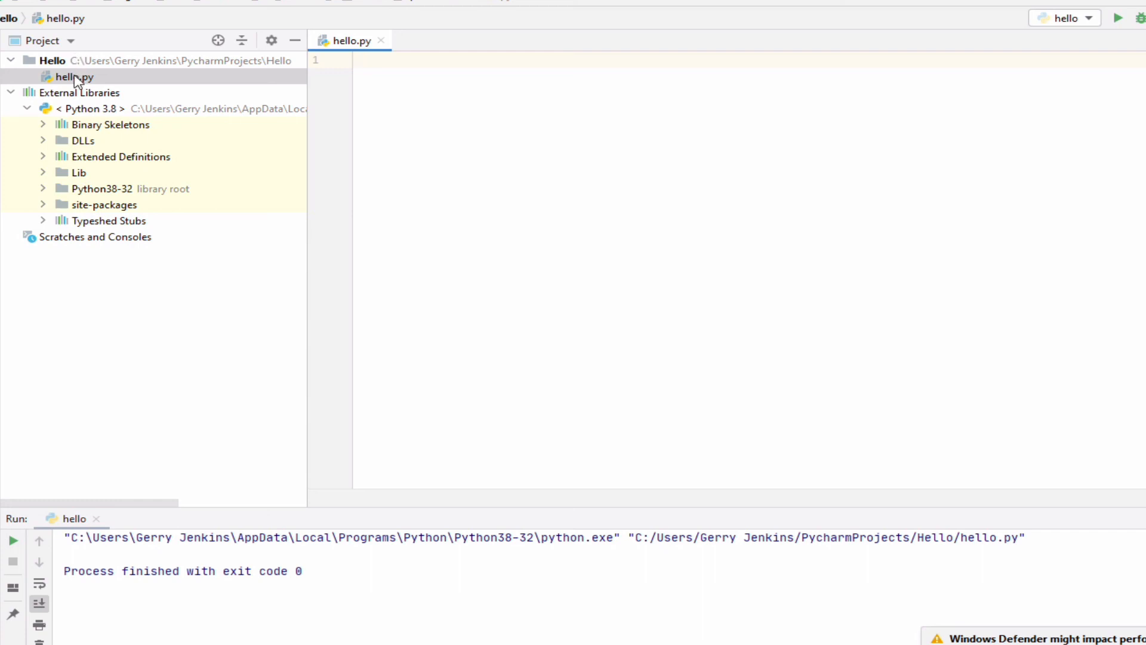
# - Write print("hello new programmer") in hello.py and run the script again
pyautogui.write('print("hello')
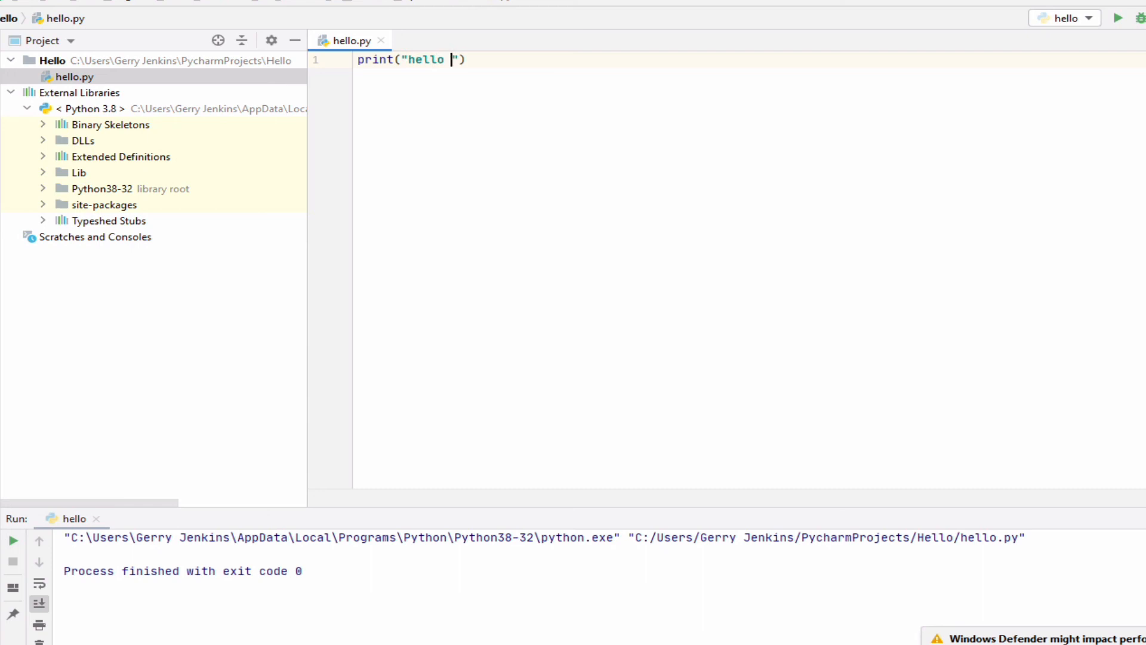
pyautogui.write(' new programmer')
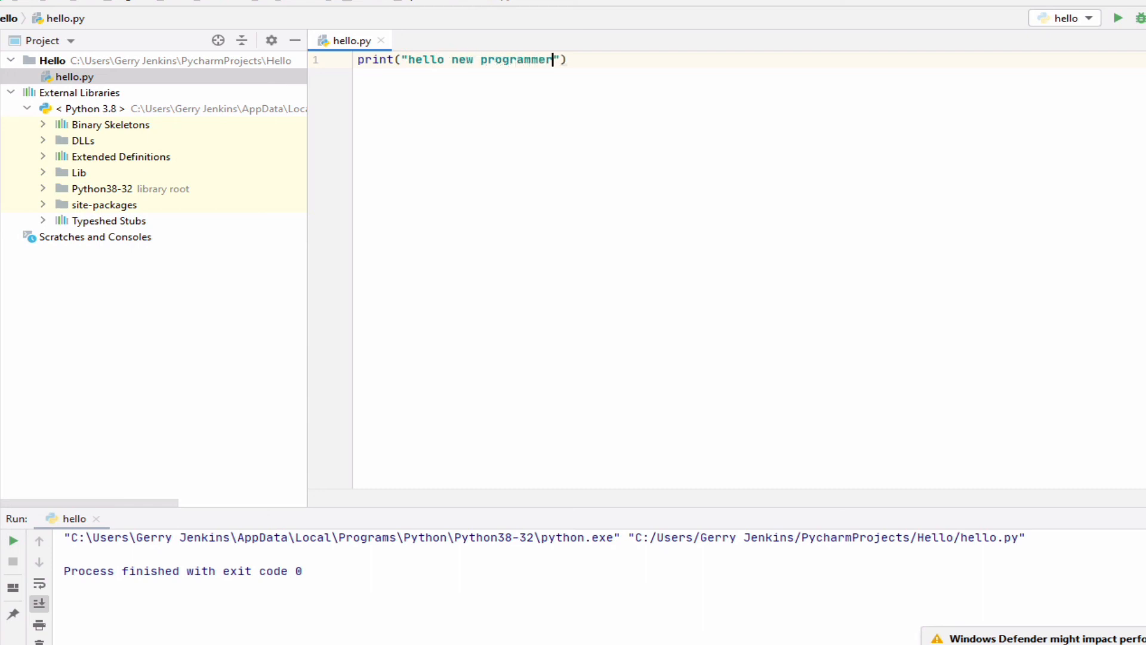
pyautogui.click(1119, 18)
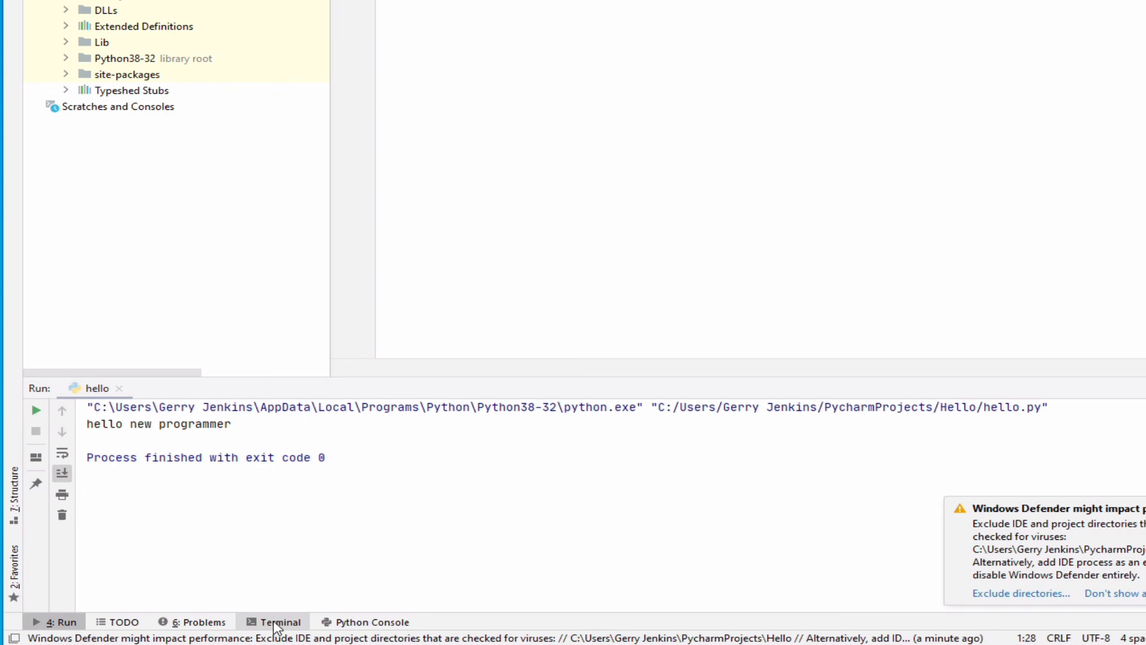
# - Run the script from the built-in terminal with the command python hello.py
pyautogui.click(277, 622)
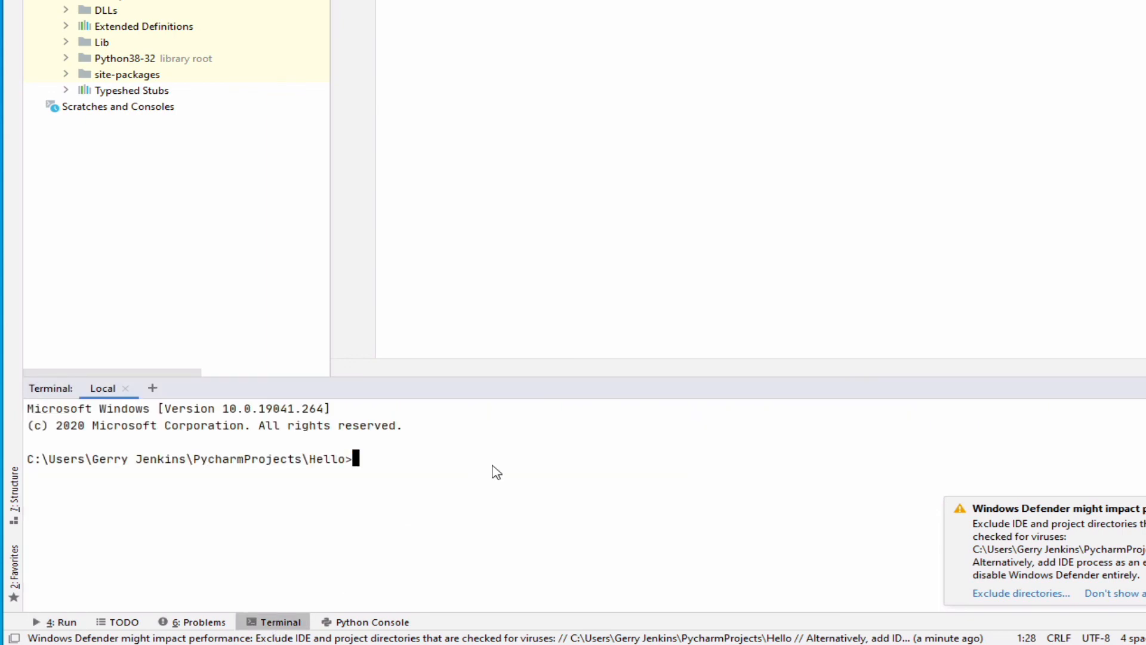
pyautogui.write('python')
pyautogui.write('hel')
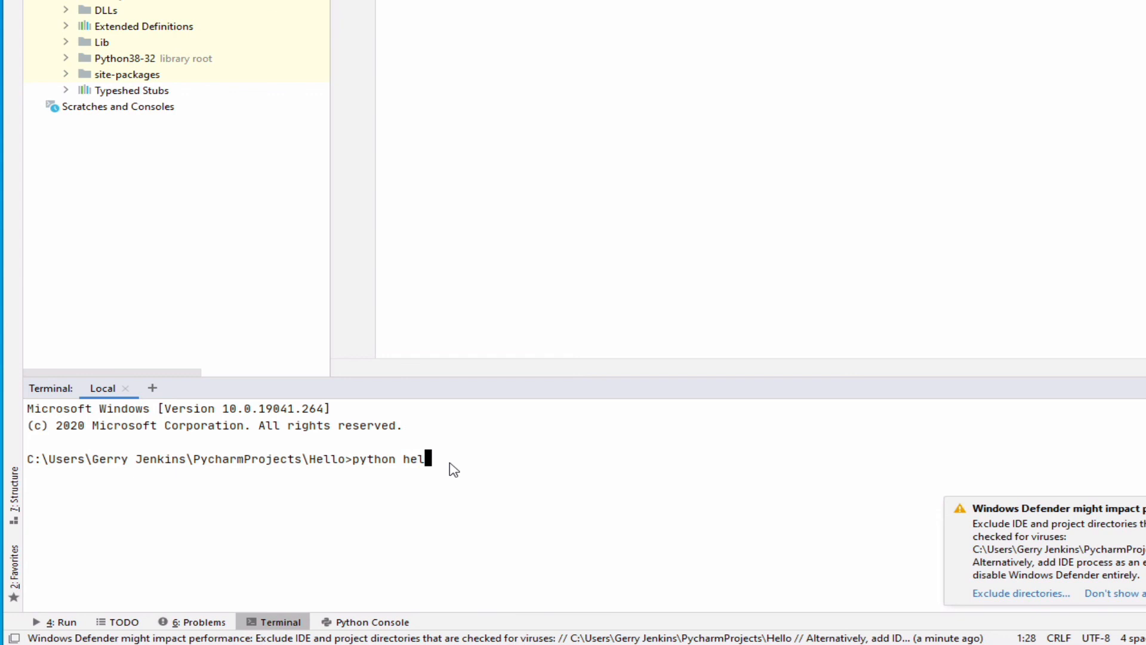
pyautogui.press('Tab')
pyautogui.press('Return')
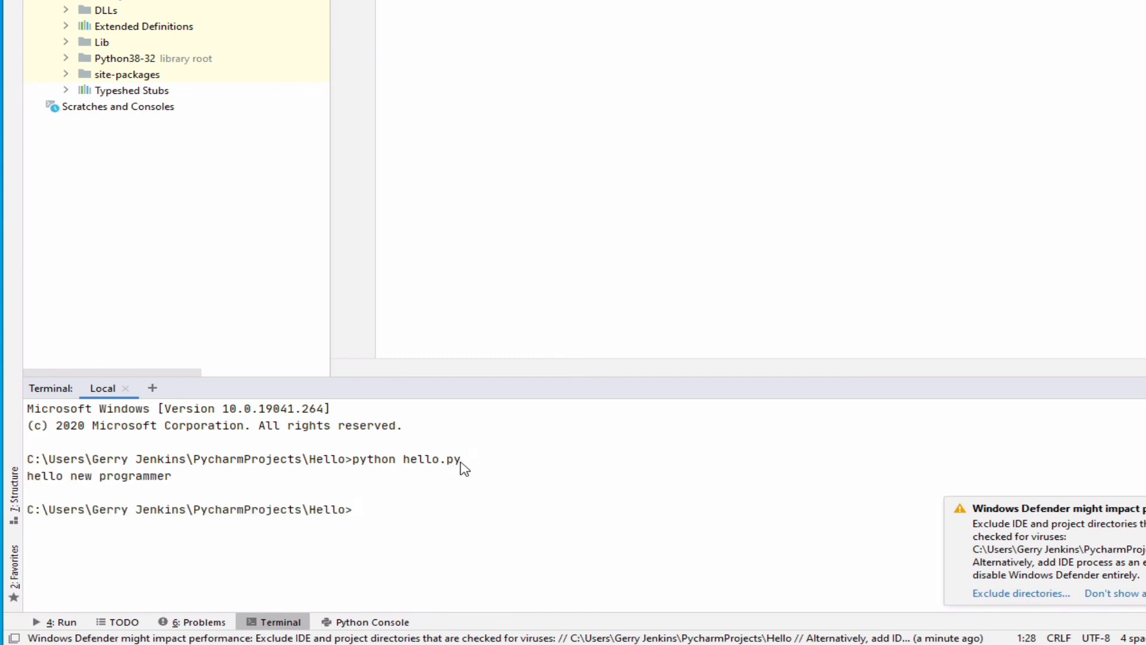
# - Open the Python Console and allow PyCharm Community Edition 2020.2 through the Windows Defender Firewall on public networks
pyautogui.click(368, 623)
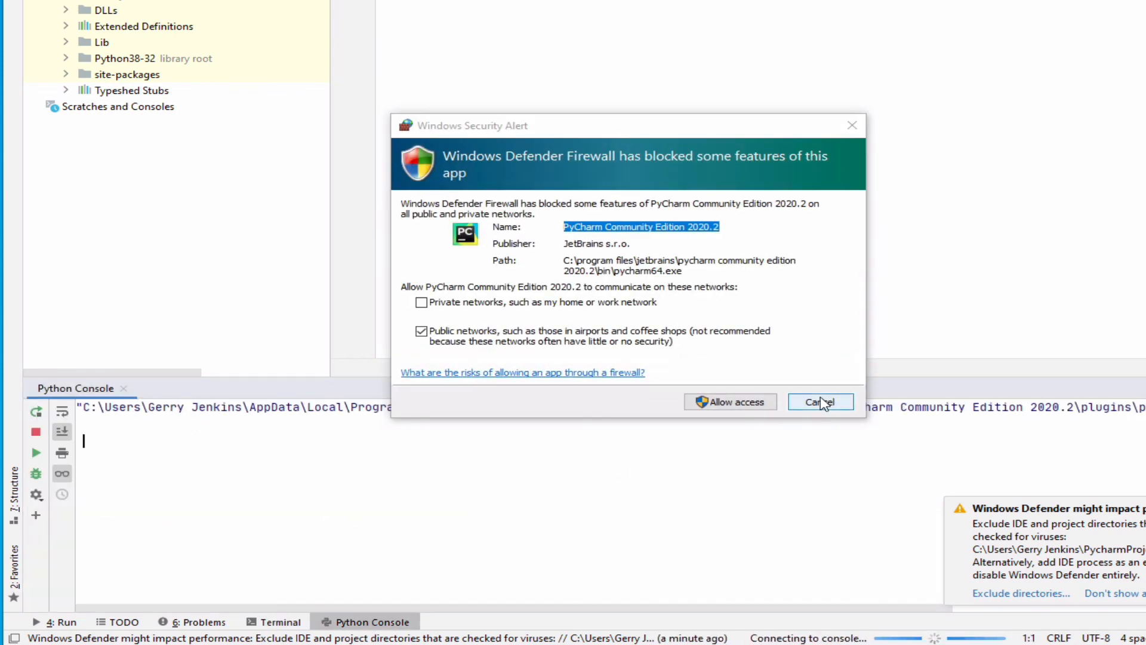
pyautogui.click(734, 406)
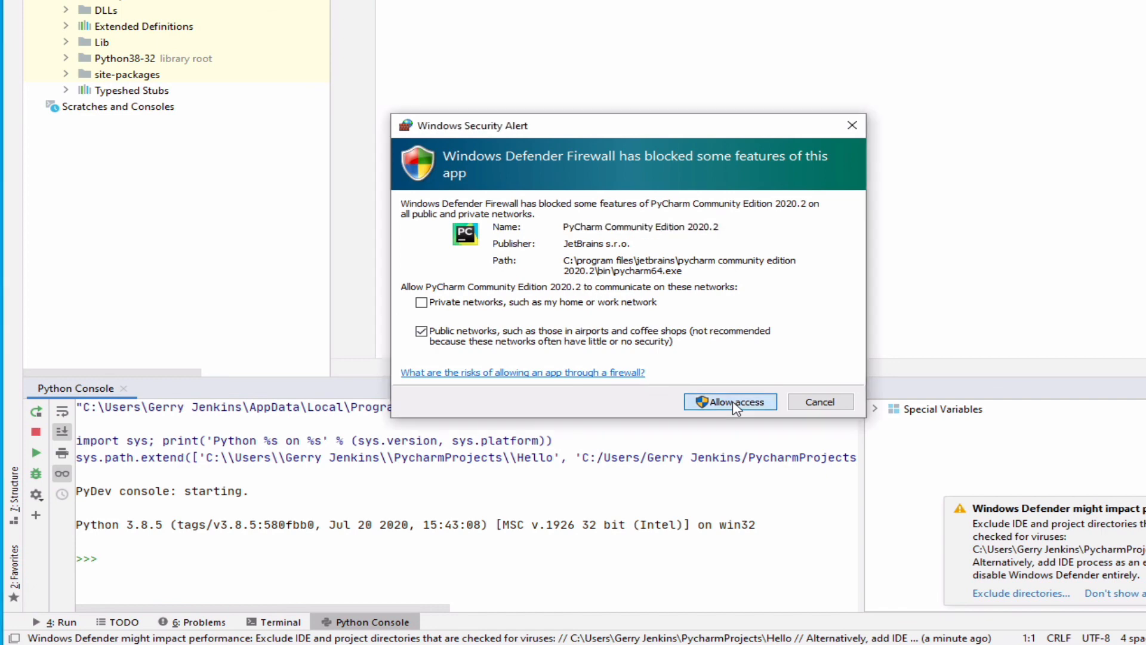
# - Allow the firewall access and evaluate print(1+2) and 1+2 in the Python Console
pyautogui.click(732, 402)
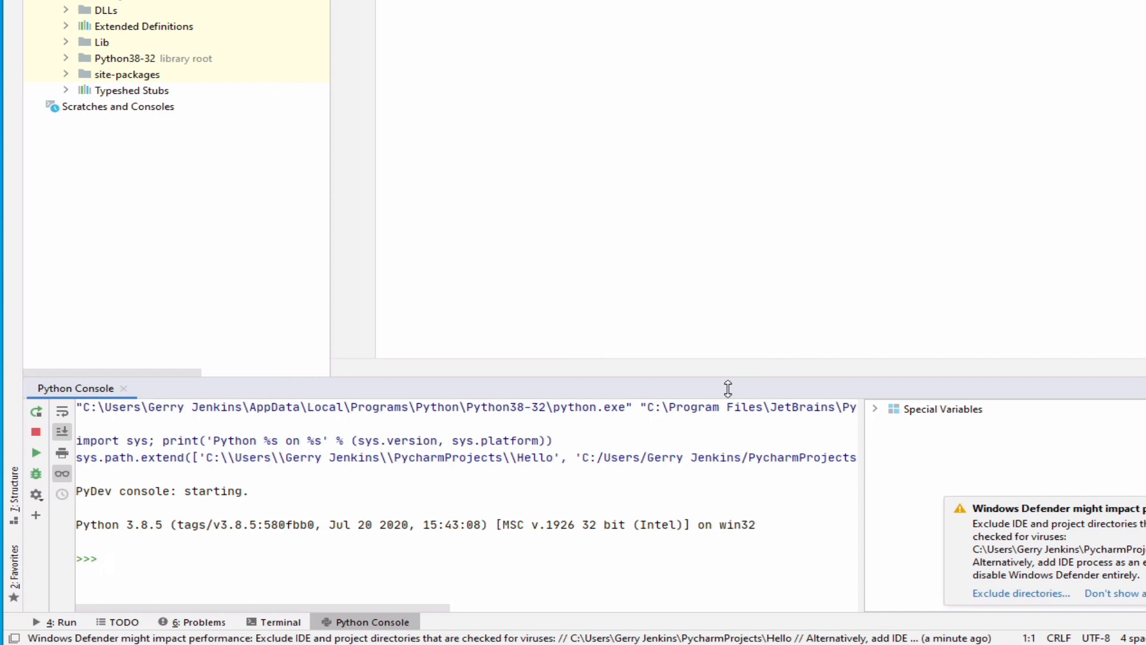
pyautogui.write('print(1+2')
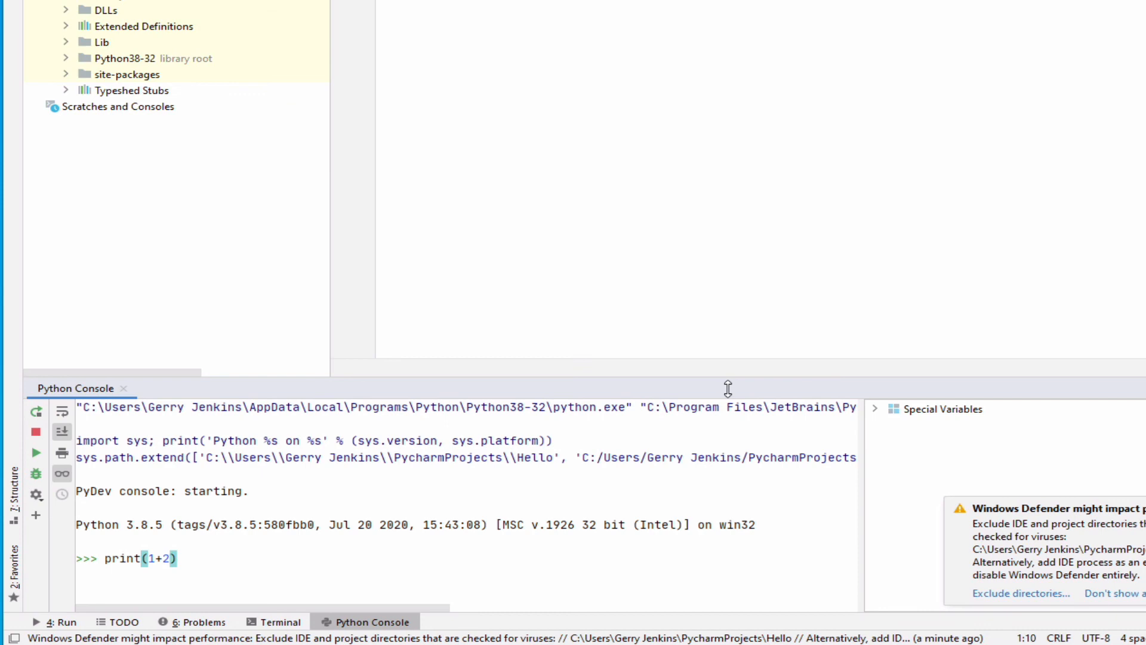
pyautogui.press('Return')
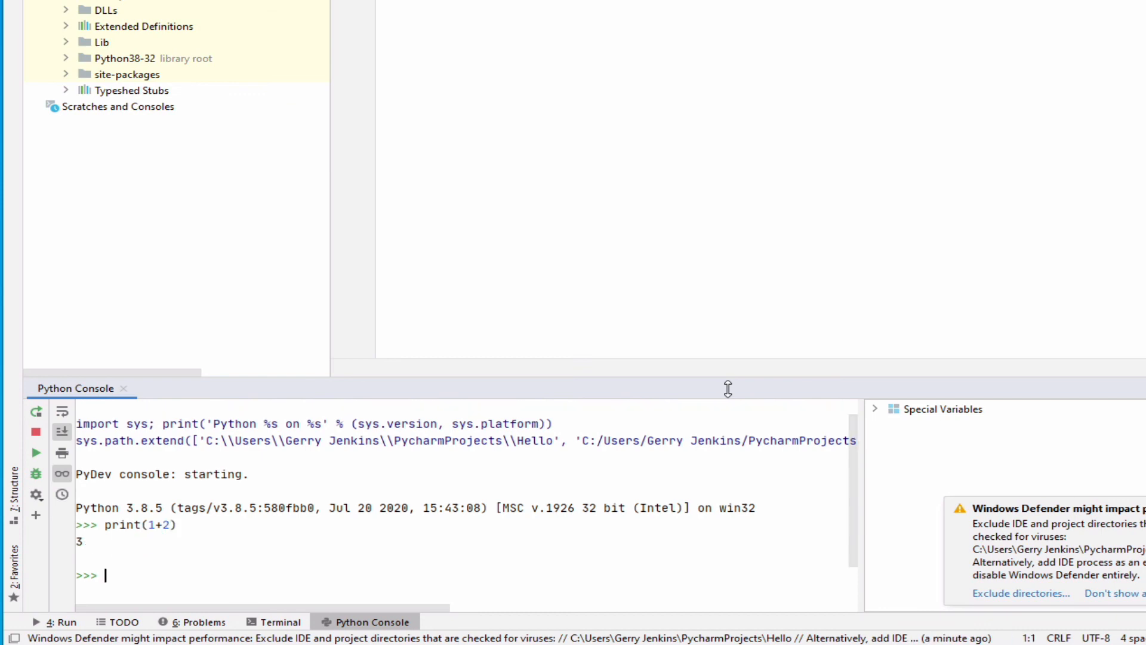
pyautogui.write('1+2')
pyautogui.press('Return')
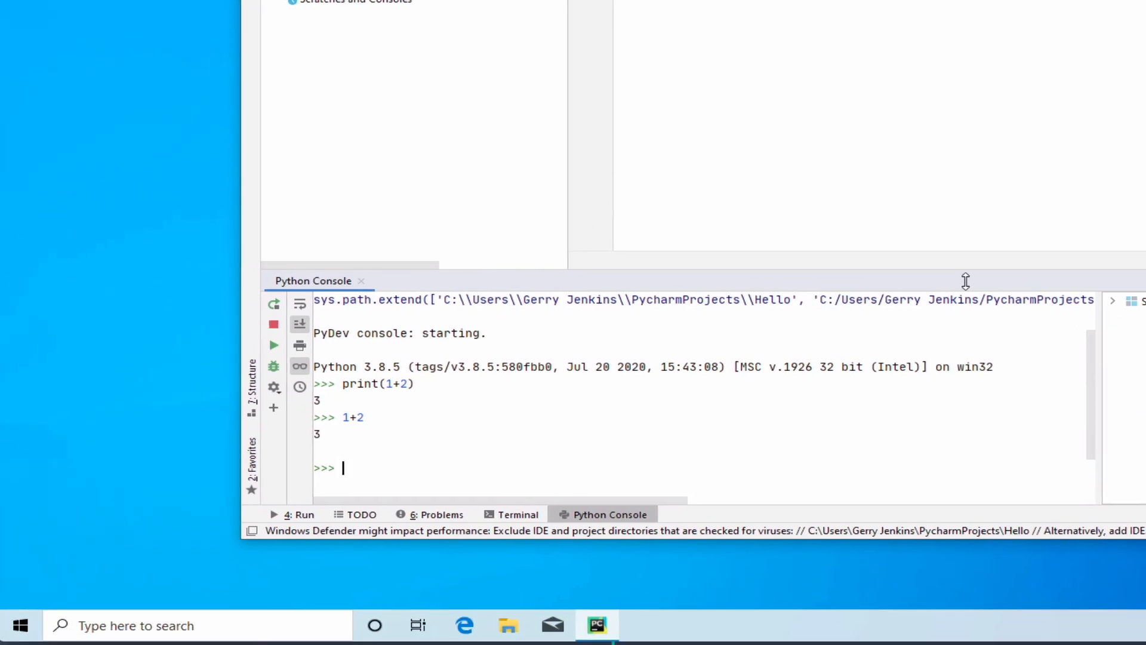
pyautogui.click(19, 634)
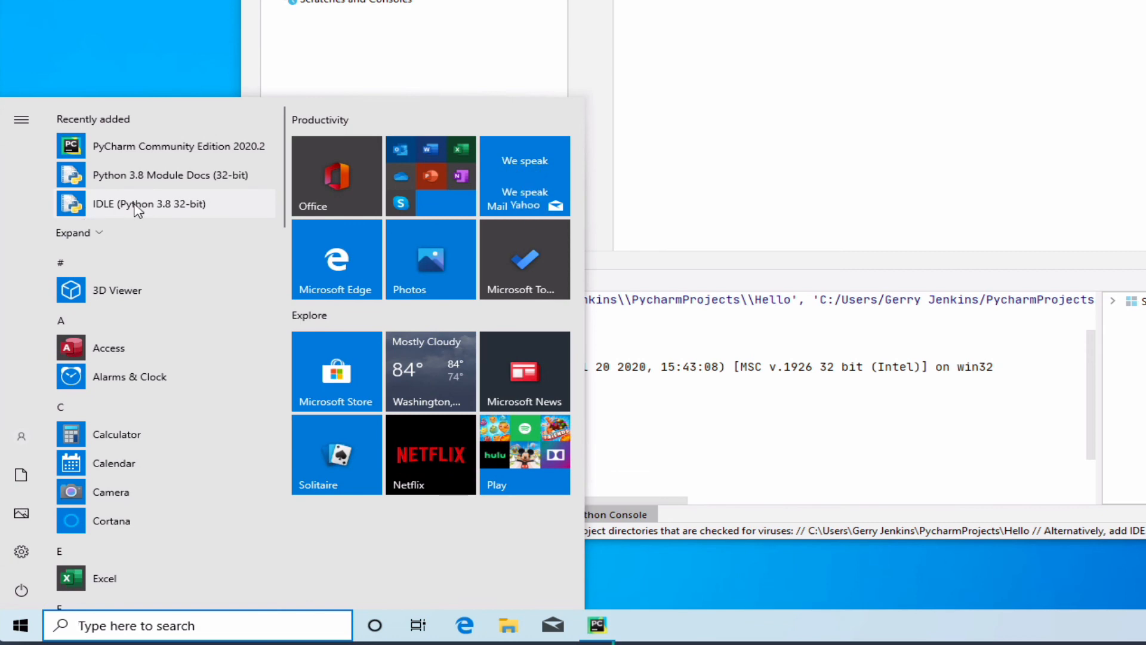
pyautogui.click(703, 72)
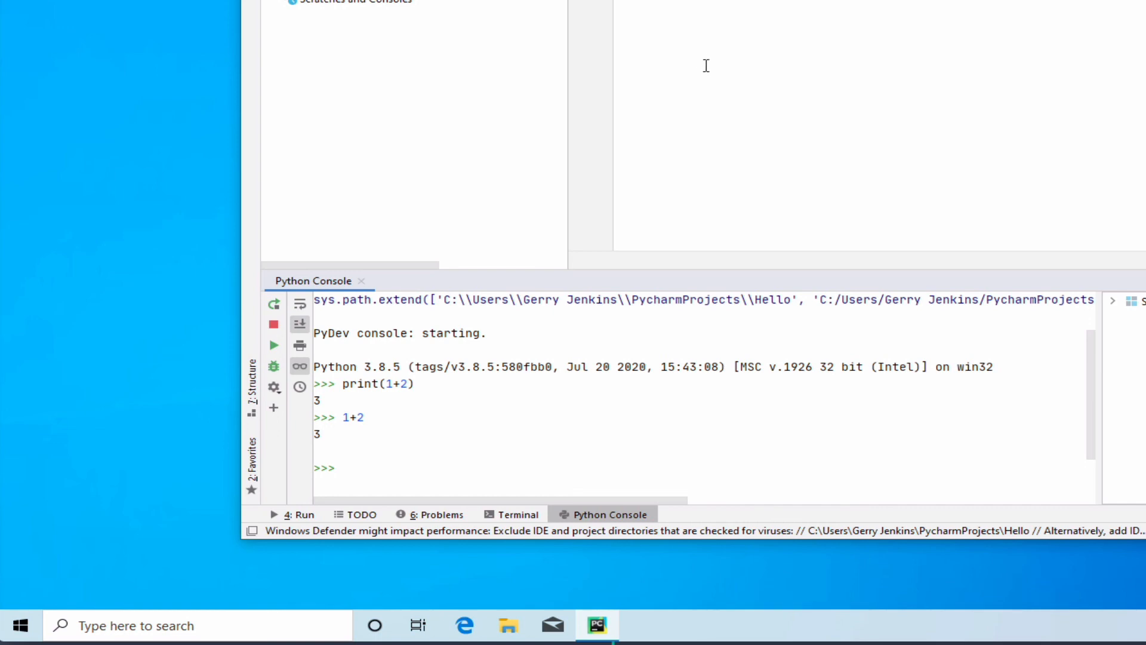
# - Enter the command pip install pygame in the built-in terminal and clear it without running it
pyautogui.click(519, 515)
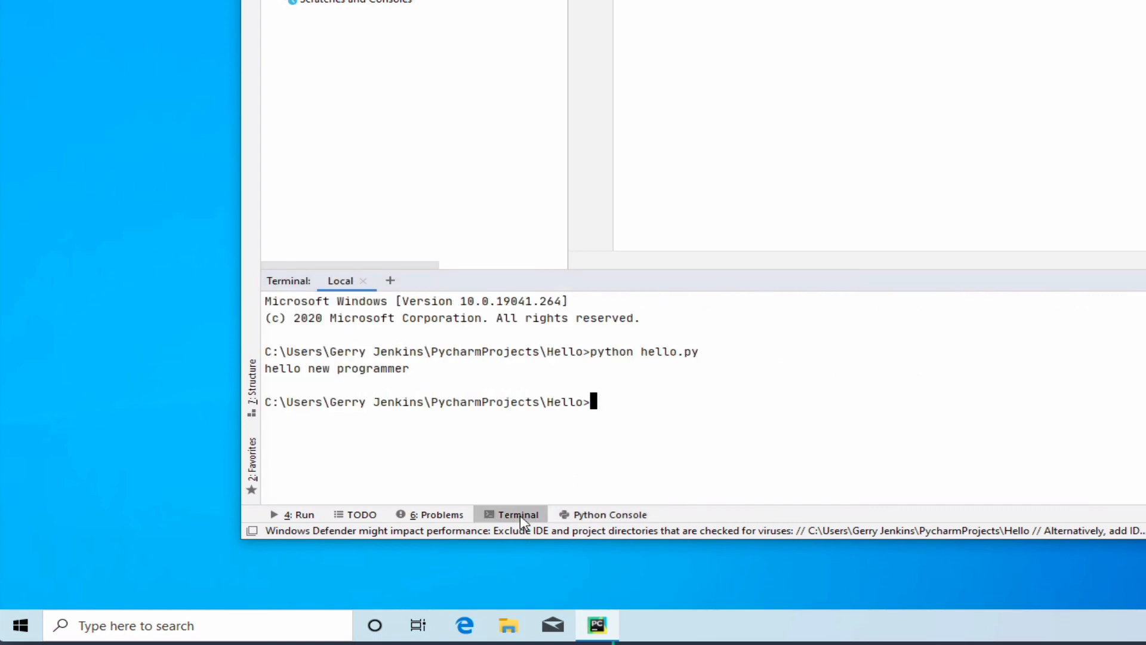
pyautogui.write('pip install pygame')
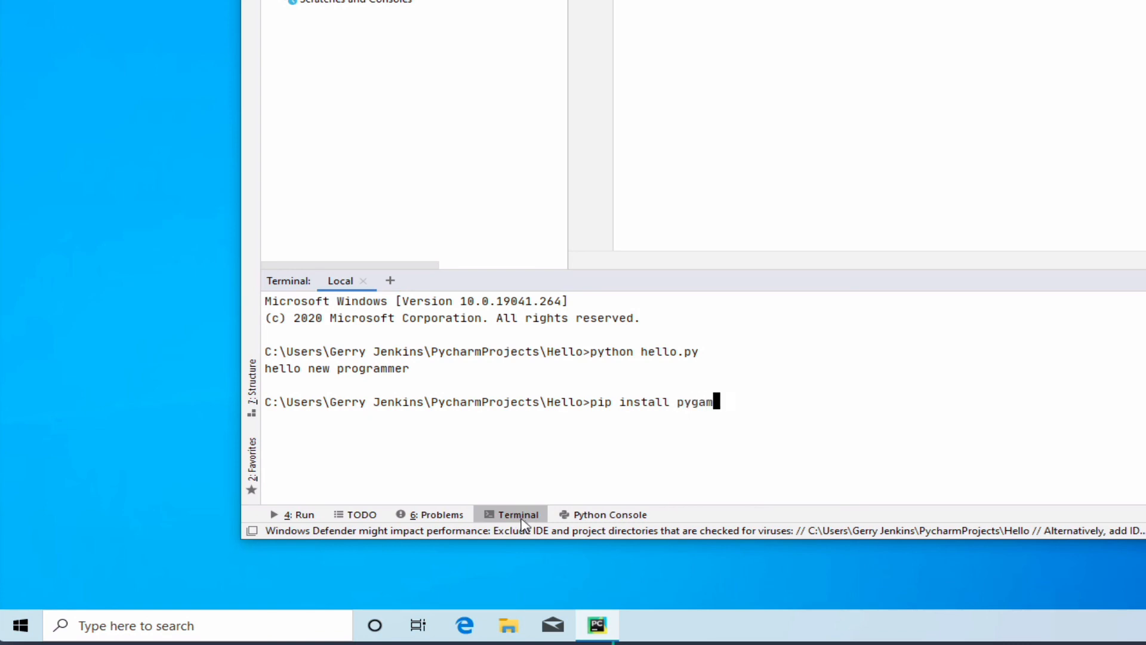
pyautogui.press('BackSpace')
pyautogui.press('BackSpace')
pyautogui.press('BackSpace')
pyautogui.press('BackSpace')
pyautogui.press('BackSpace')
pyautogui.press('BackSpace')
pyautogui.press('BackSpace')
pyautogui.press('BackSpace')
pyautogui.press('BackSpace')
pyautogui.press('BackSpace')
pyautogui.press('BackSpace')
pyautogui.press('BackSpace')
pyautogui.press('BackSpace')
pyautogui.press('BackSpace')
pyautogui.press('BackSpace')
pyautogui.press('BackSpace')
pyautogui.press('BackSpace')
pyautogui.press('BackSpace')
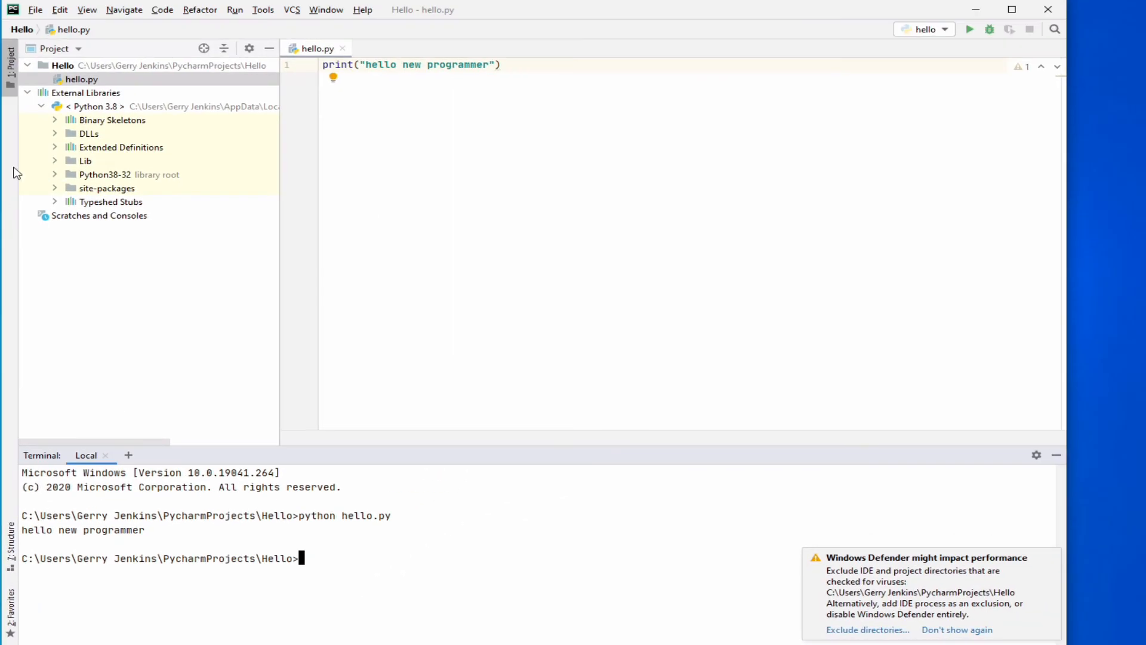
# - Search the available packages for pygame in the Hello project's Python Interpreter settings, and close the dialogs without installing anything
pyautogui.click(35, 10)
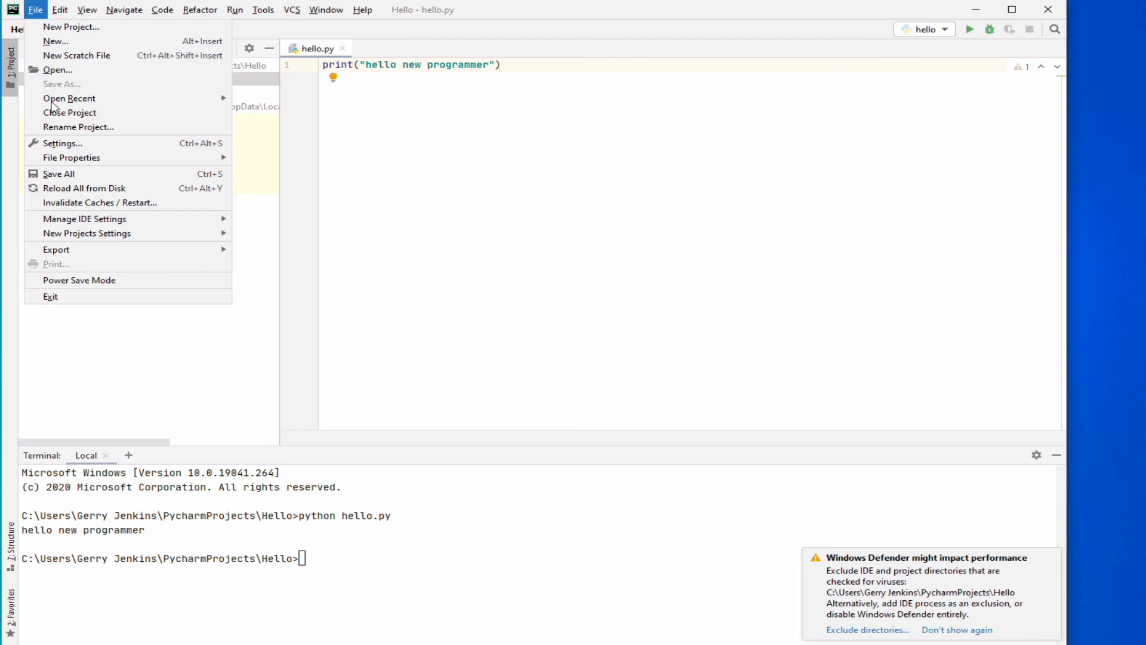
pyautogui.click(58, 144)
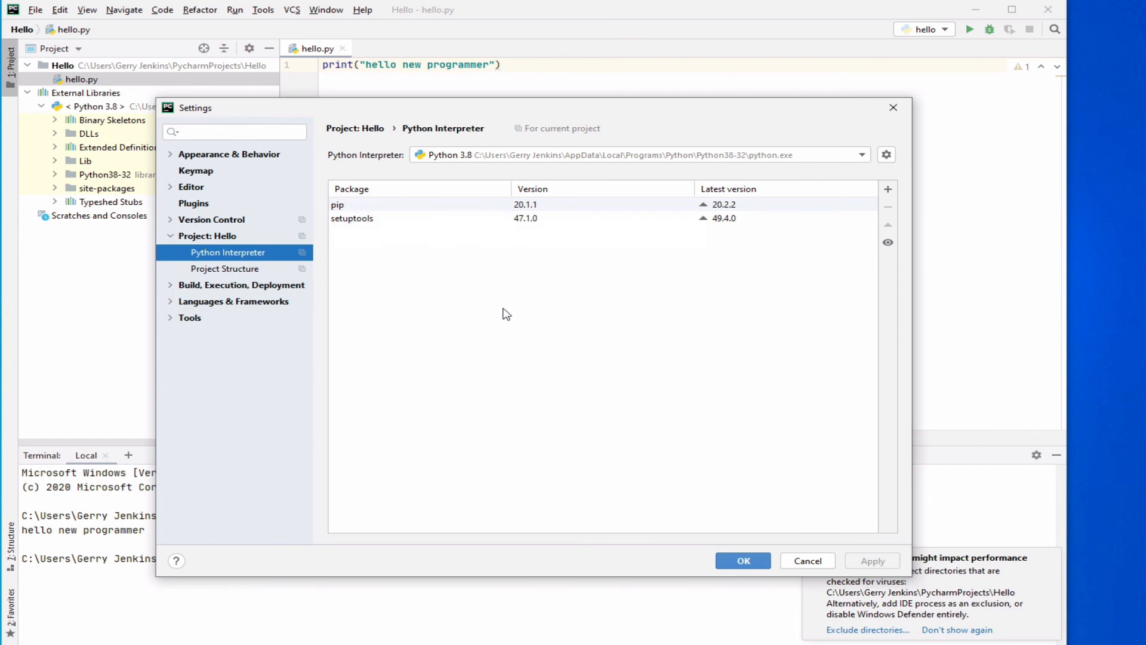
pyautogui.click(889, 190)
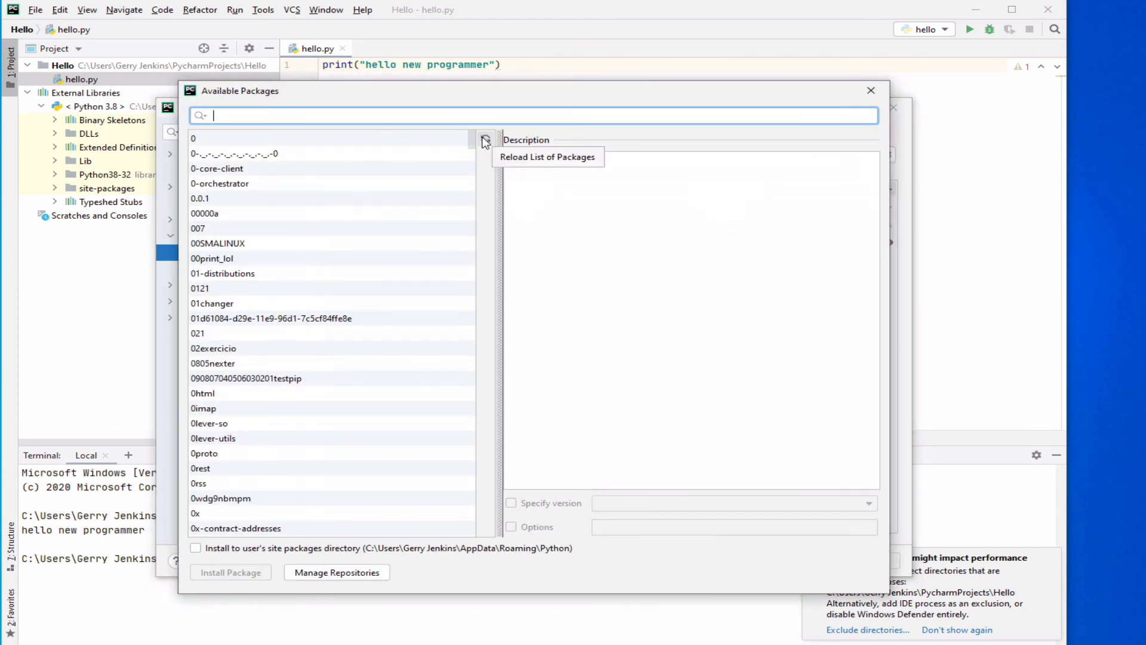
pyautogui.write('pygame')
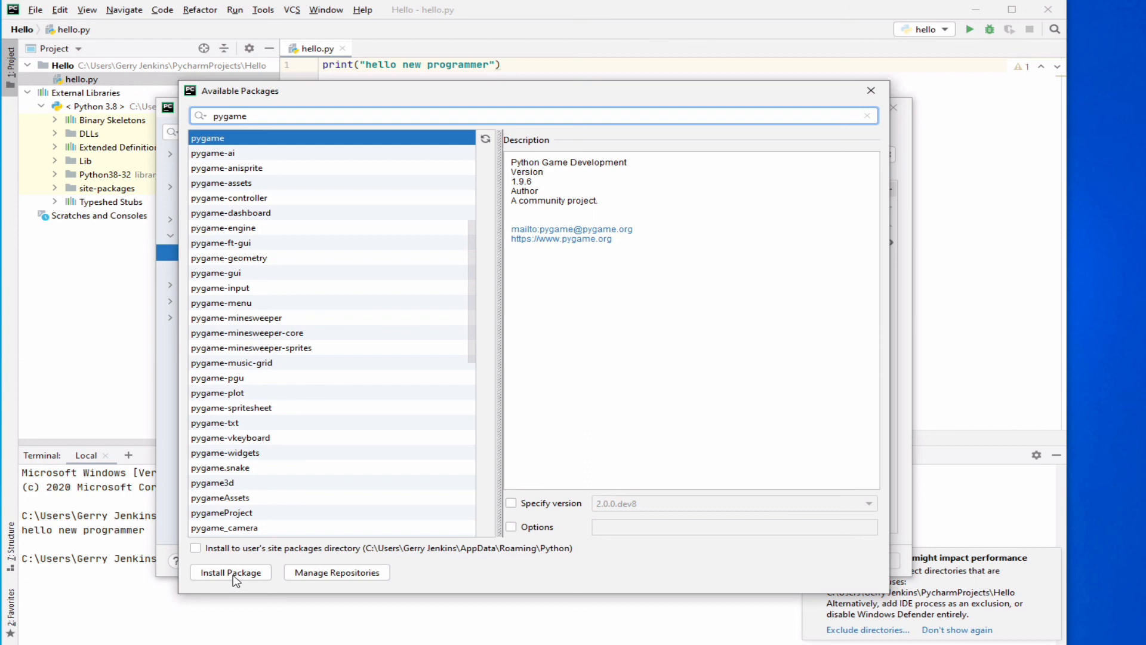
pyautogui.click(873, 93)
pyautogui.click(893, 107)
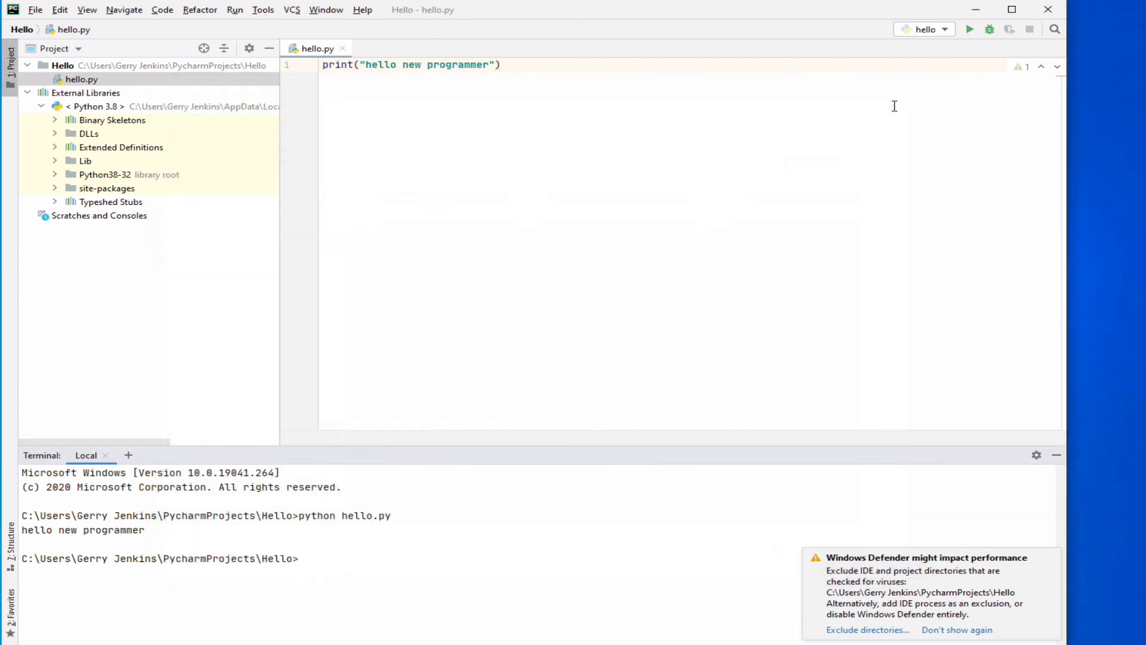